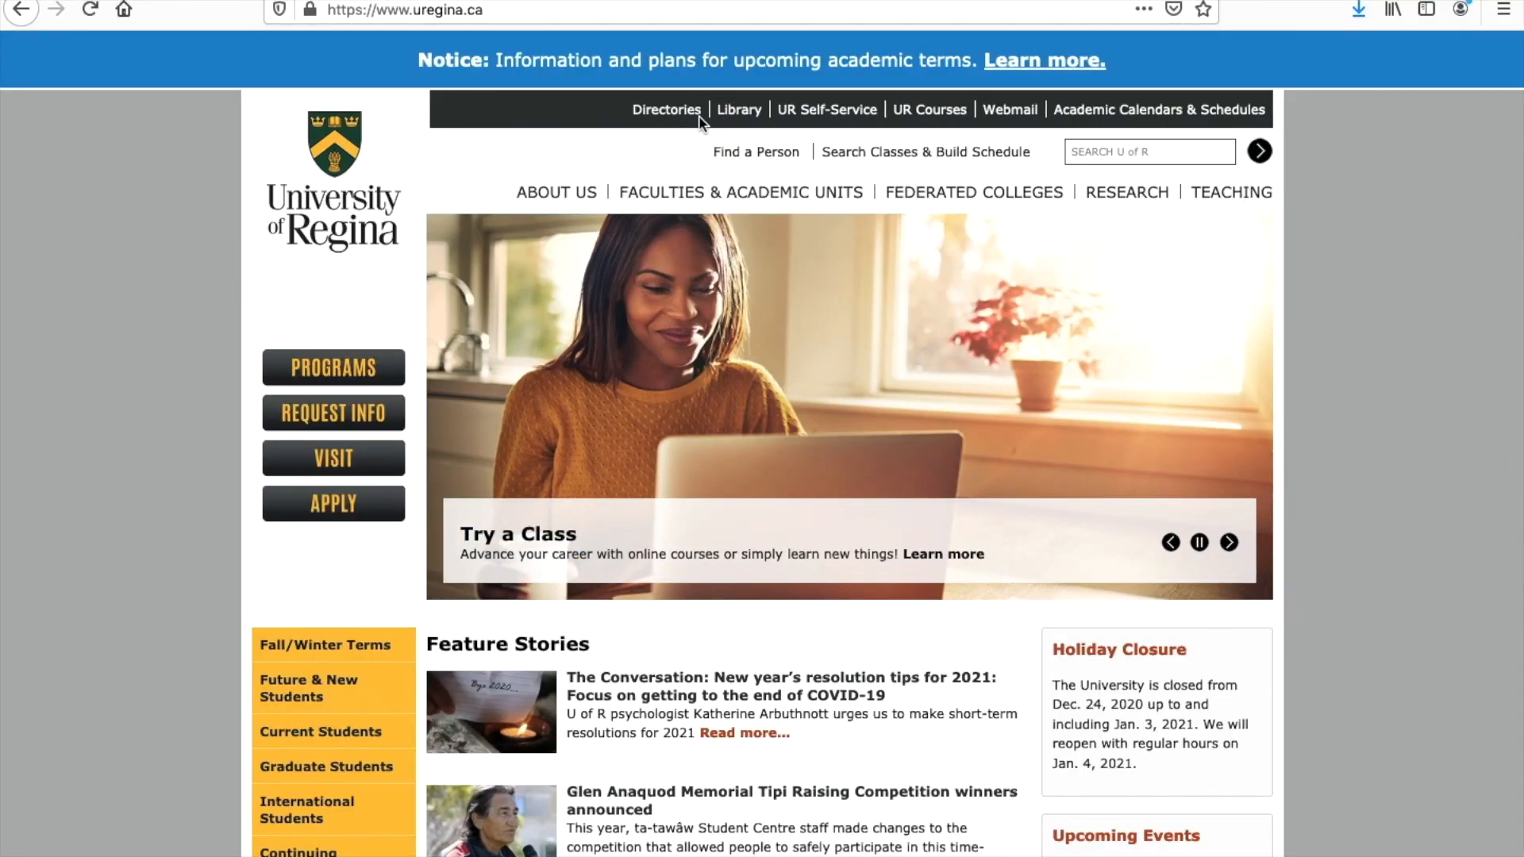
mouse_move(561, 205)
mouse_move(659, 199)
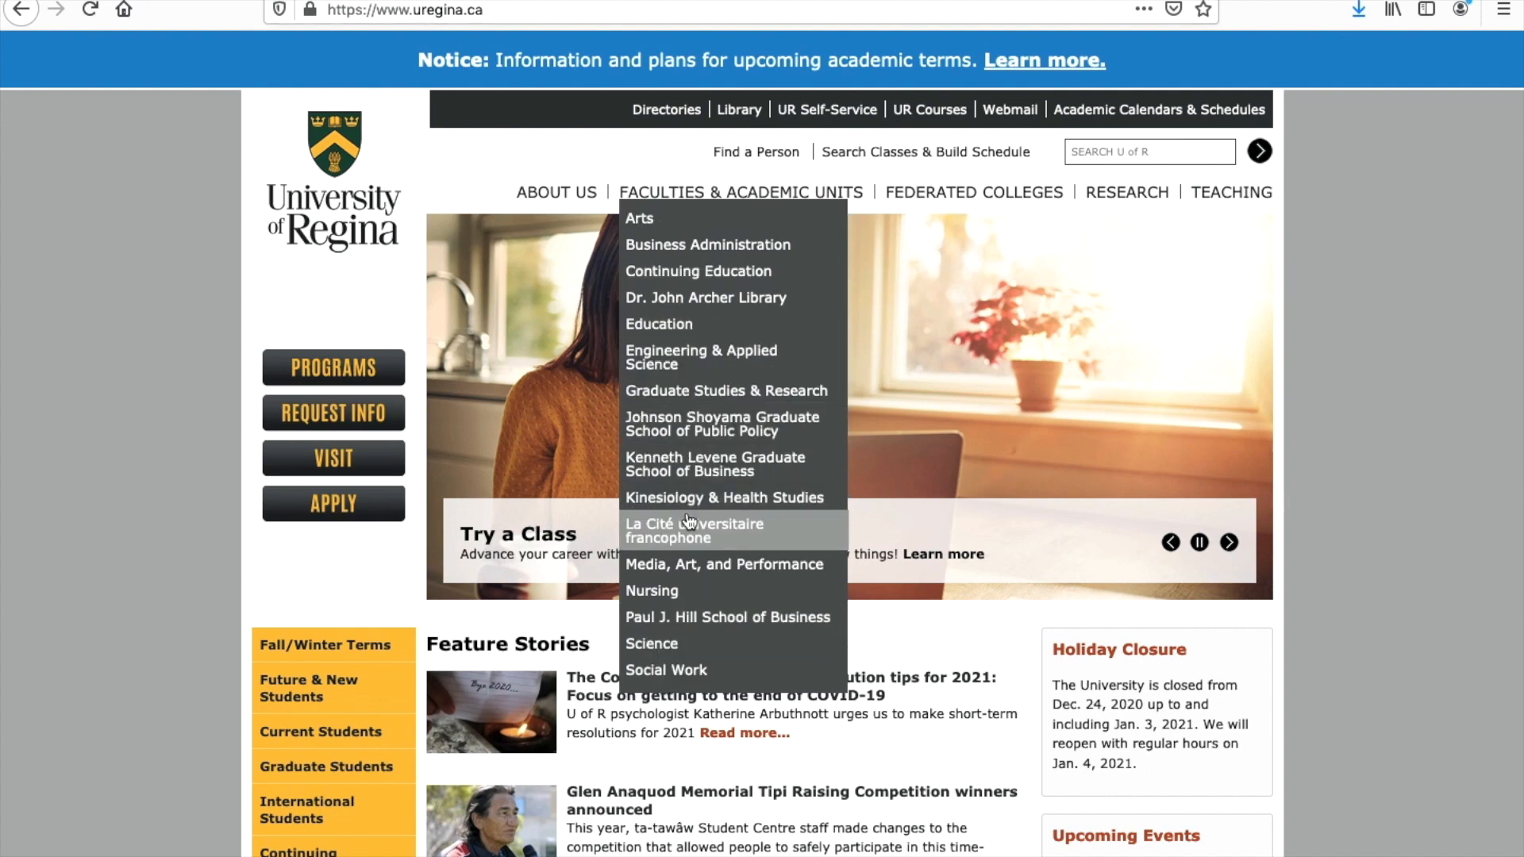
mouse_move(911, 195)
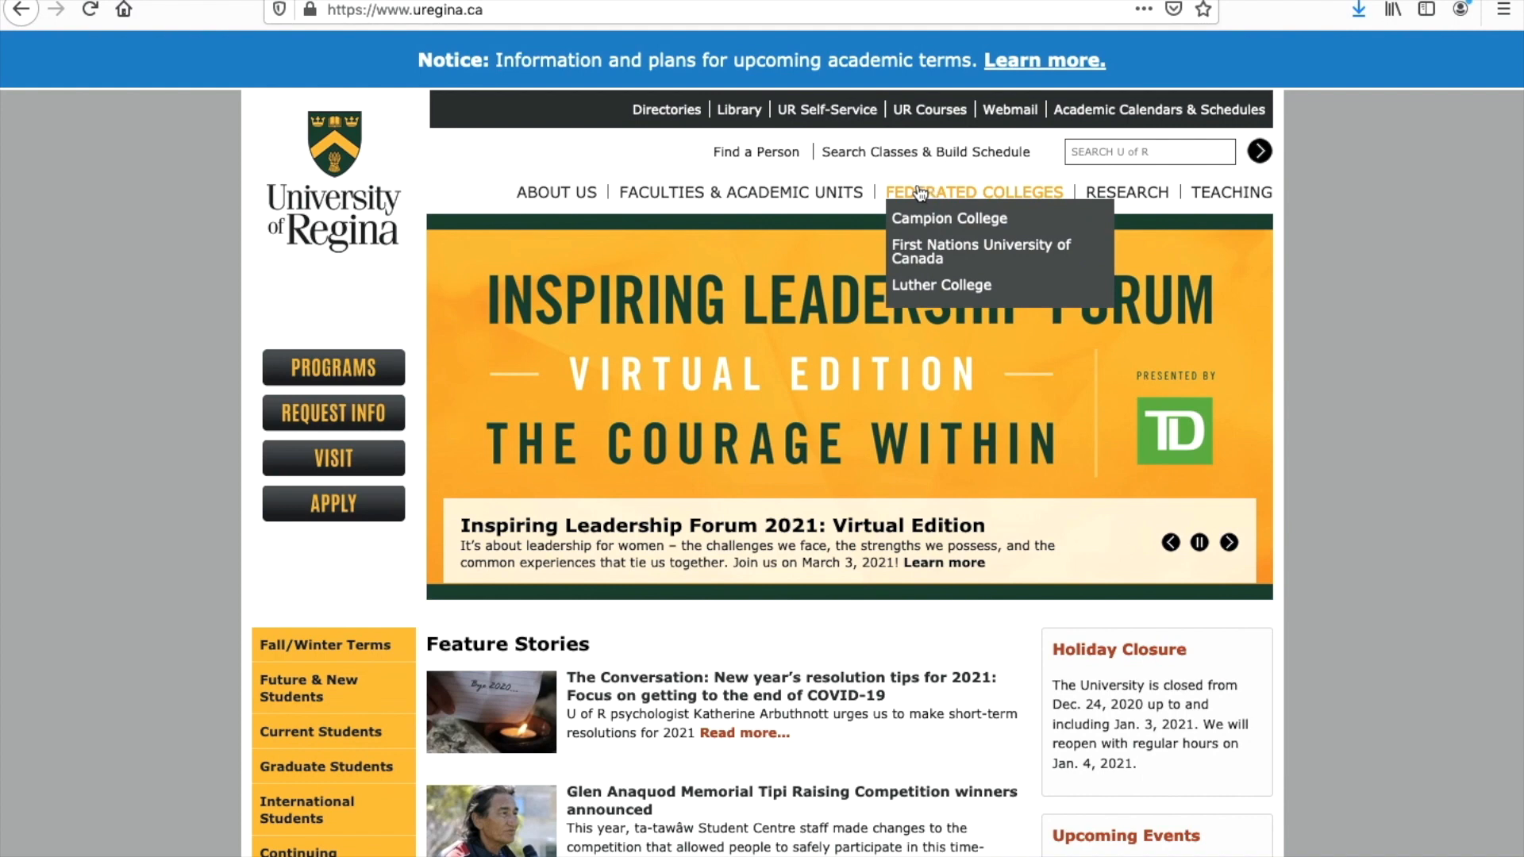
Step: Reach the online application login through International Students and the UR International APPLY NOW button
scroll(637, 335, "down", 2)
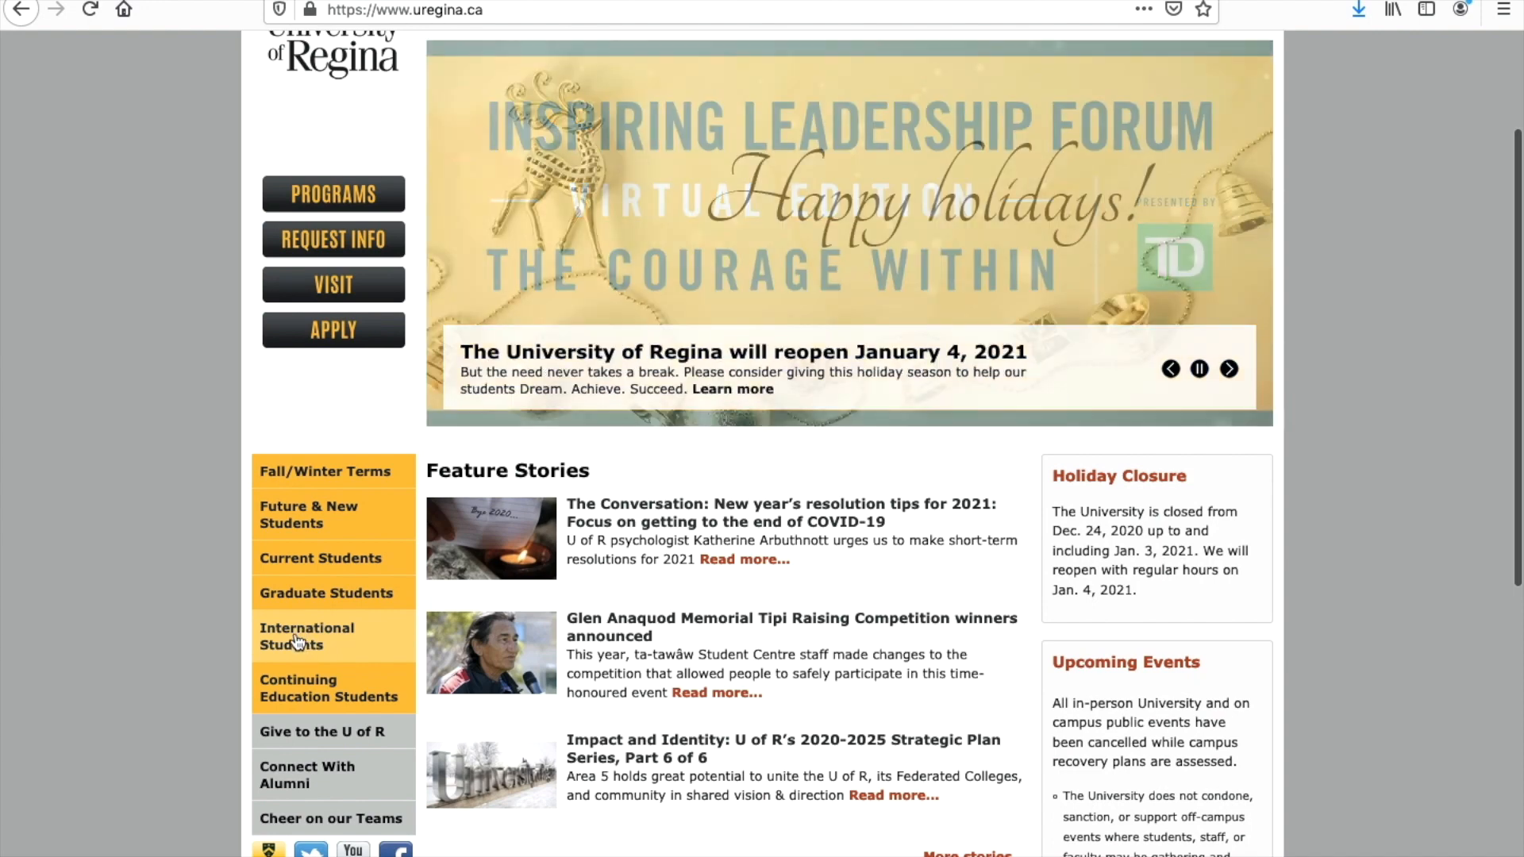
left_click(330, 647)
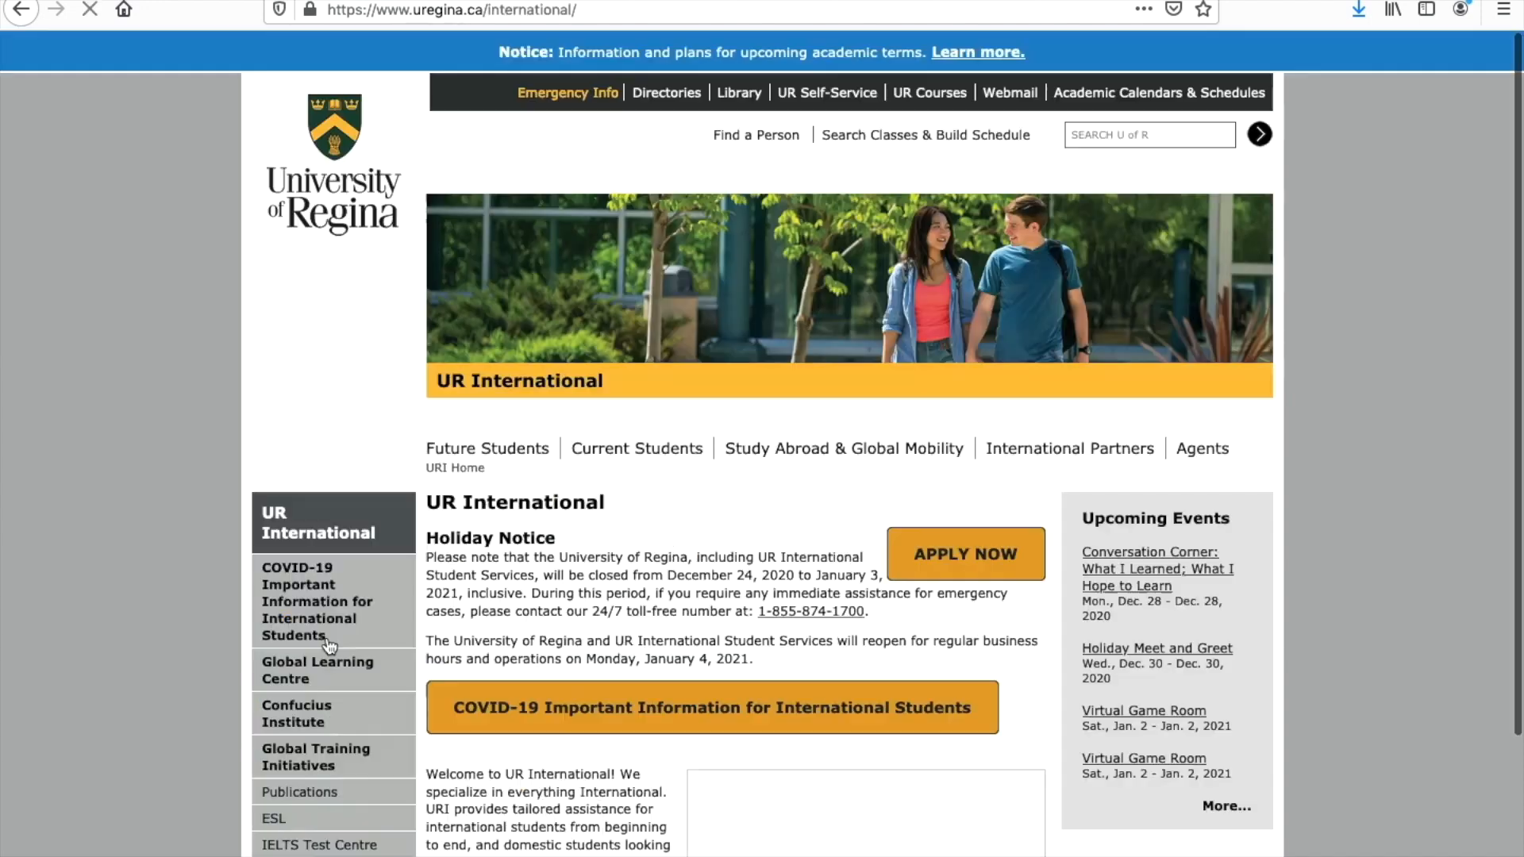
scroll(616, 499, "down", 3)
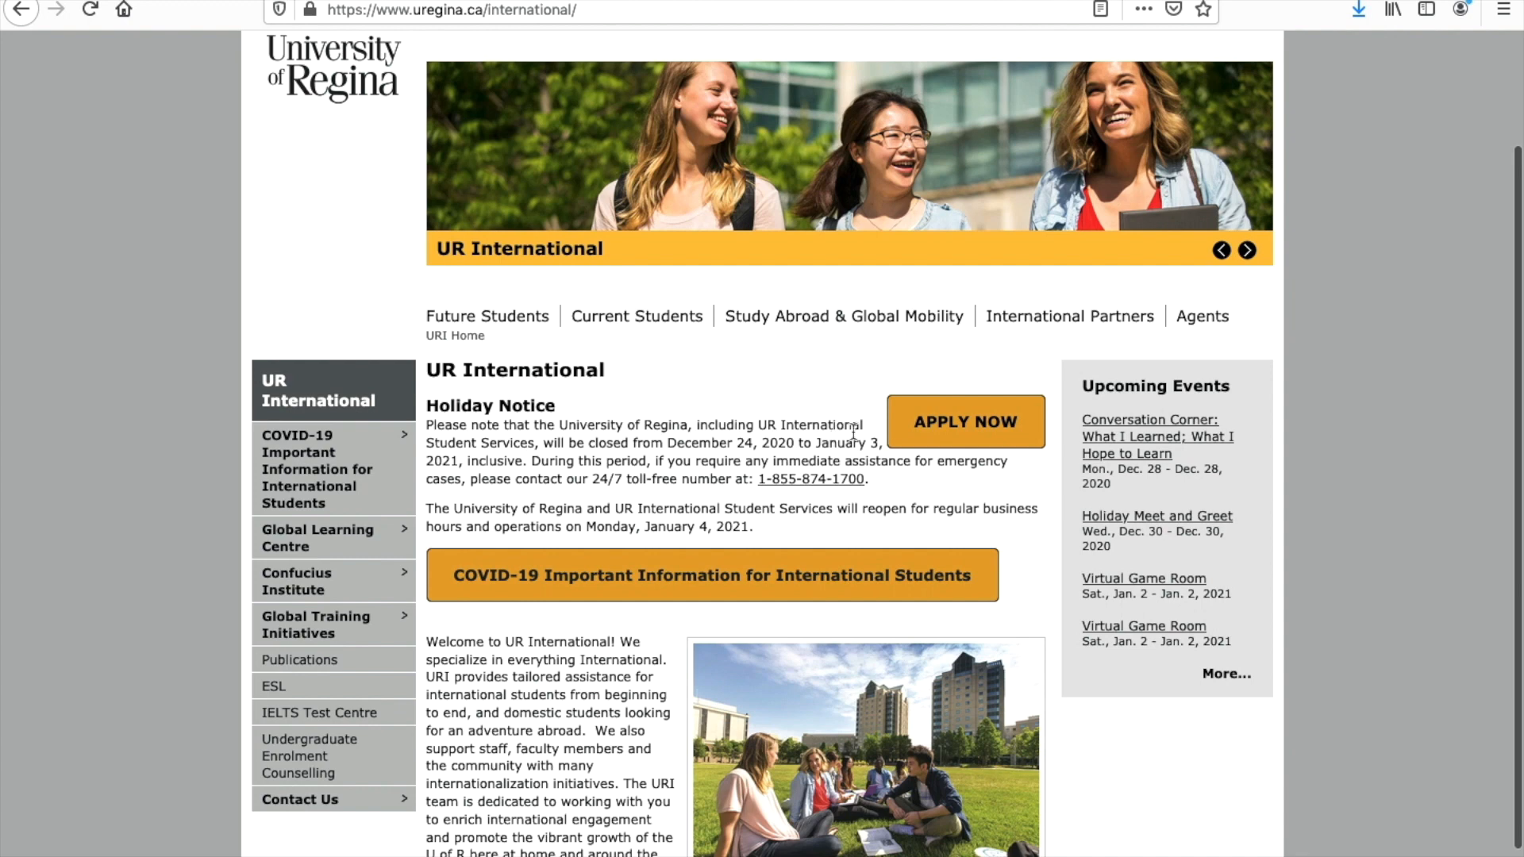
left_click(935, 429)
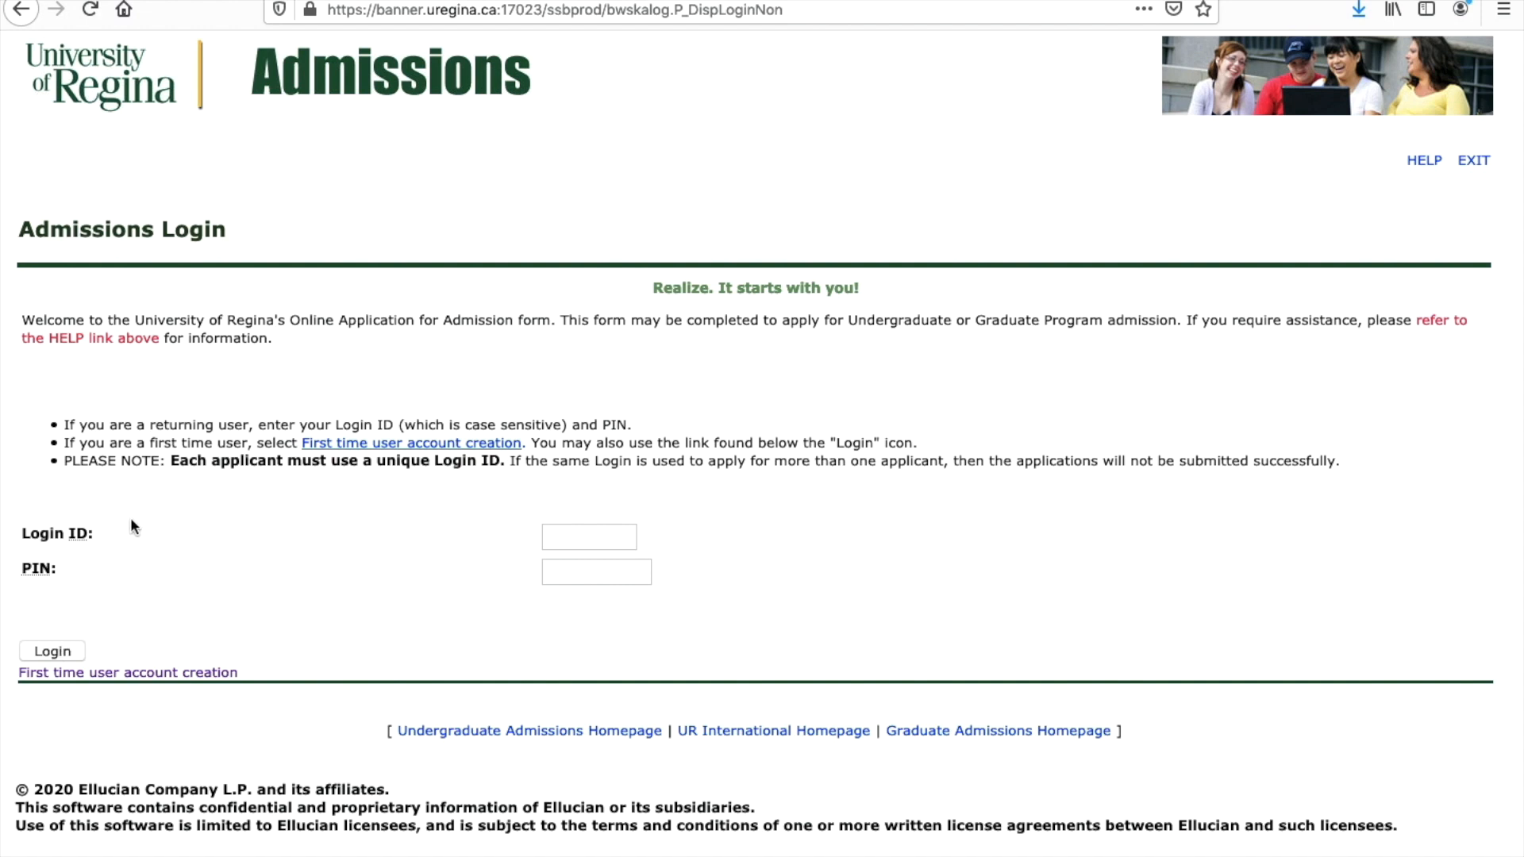
Step: Look at the first-time user account creation page, then return to the admissions login
left_click(119, 676)
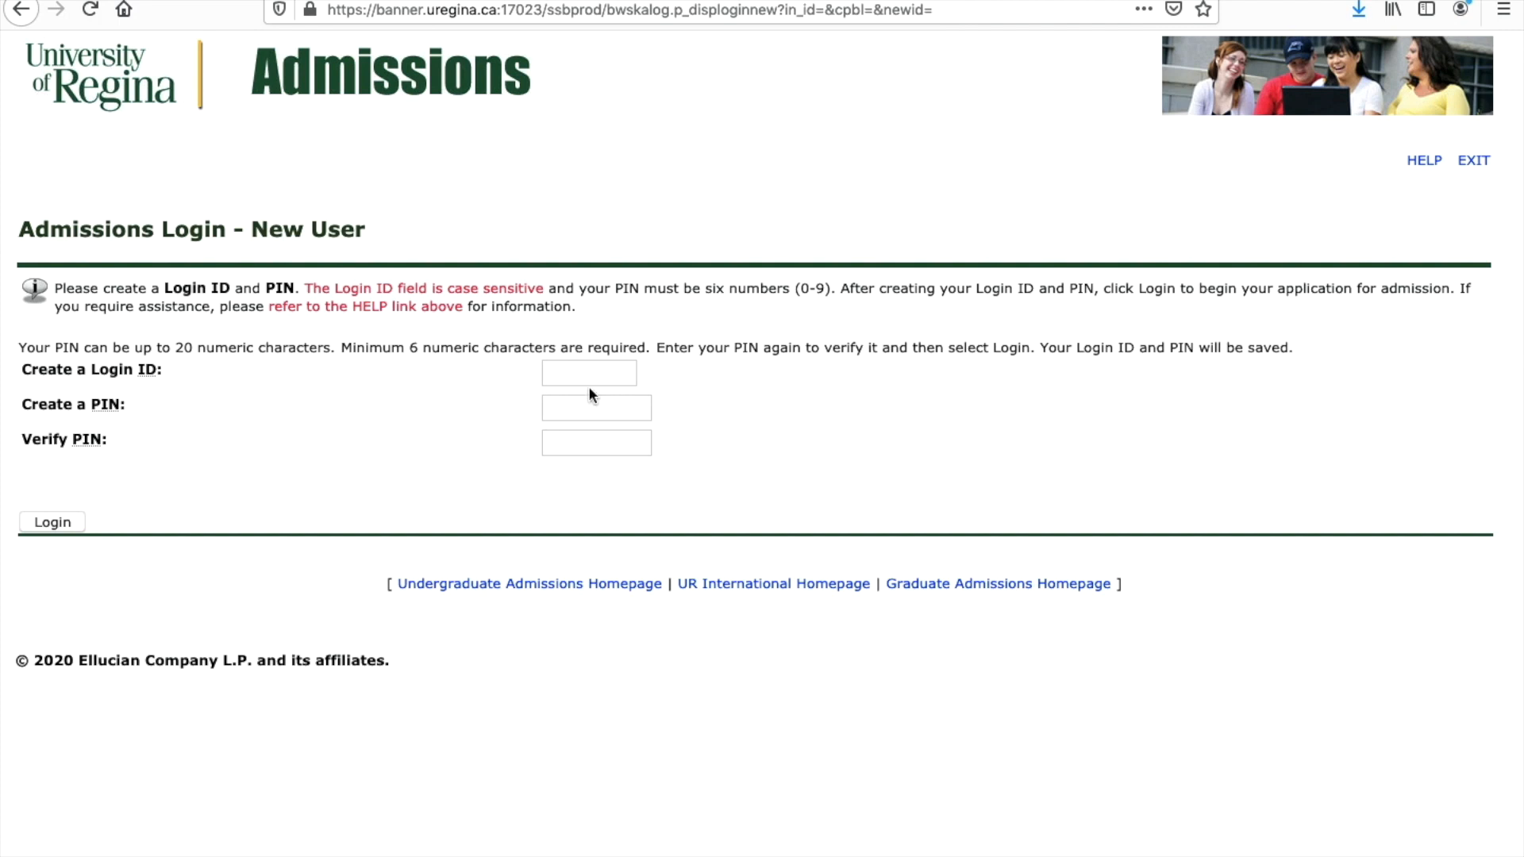
left_click(561, 376)
left_click(518, 395)
left_click(23, 10)
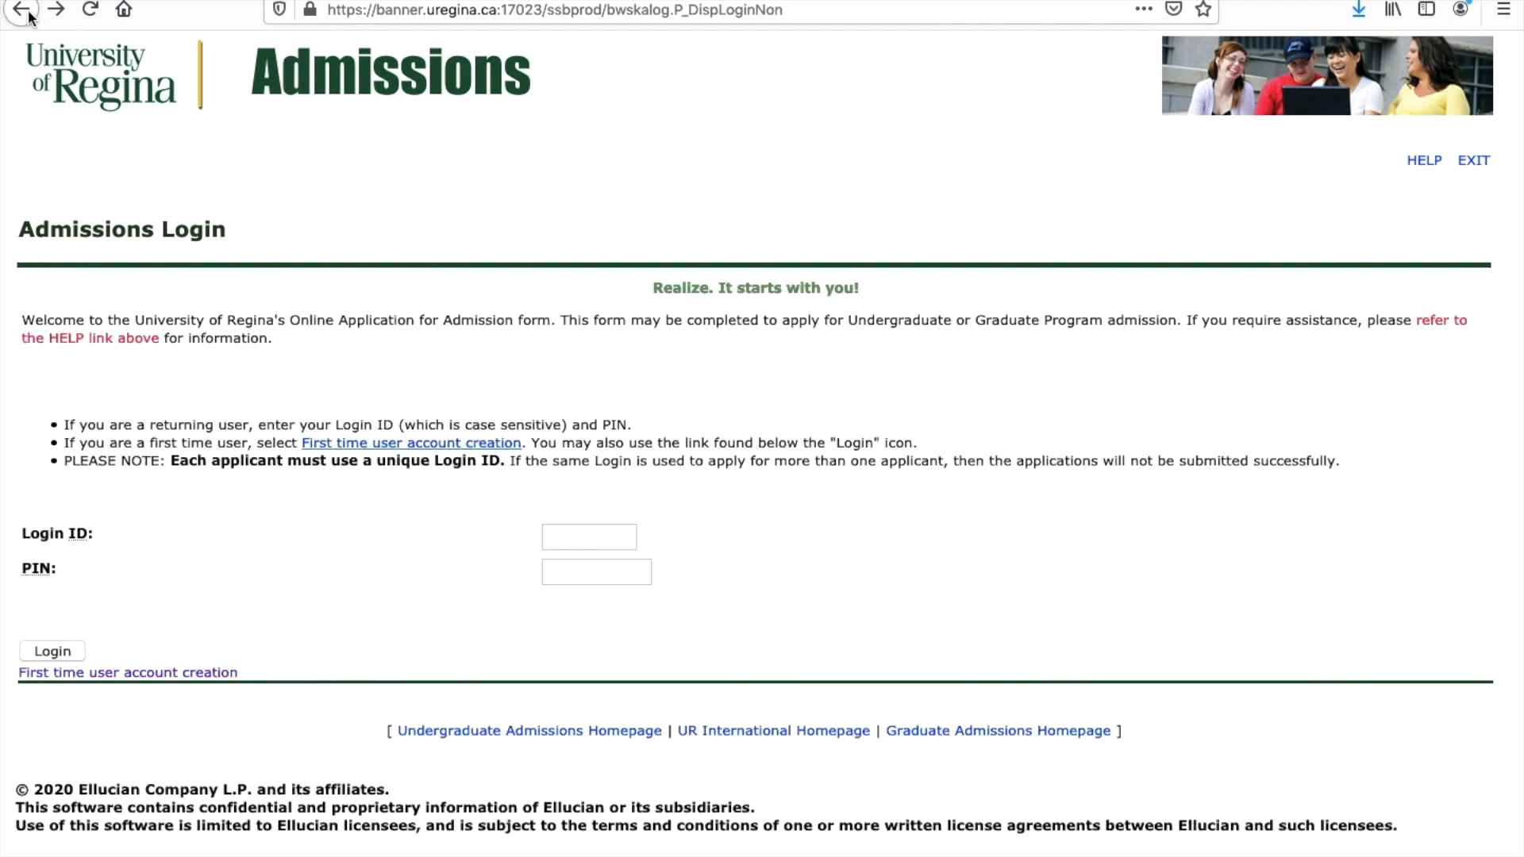
Step: Enter the login ID and the PIN in the Admissions Login form
left_click(551, 543)
left_click(556, 536)
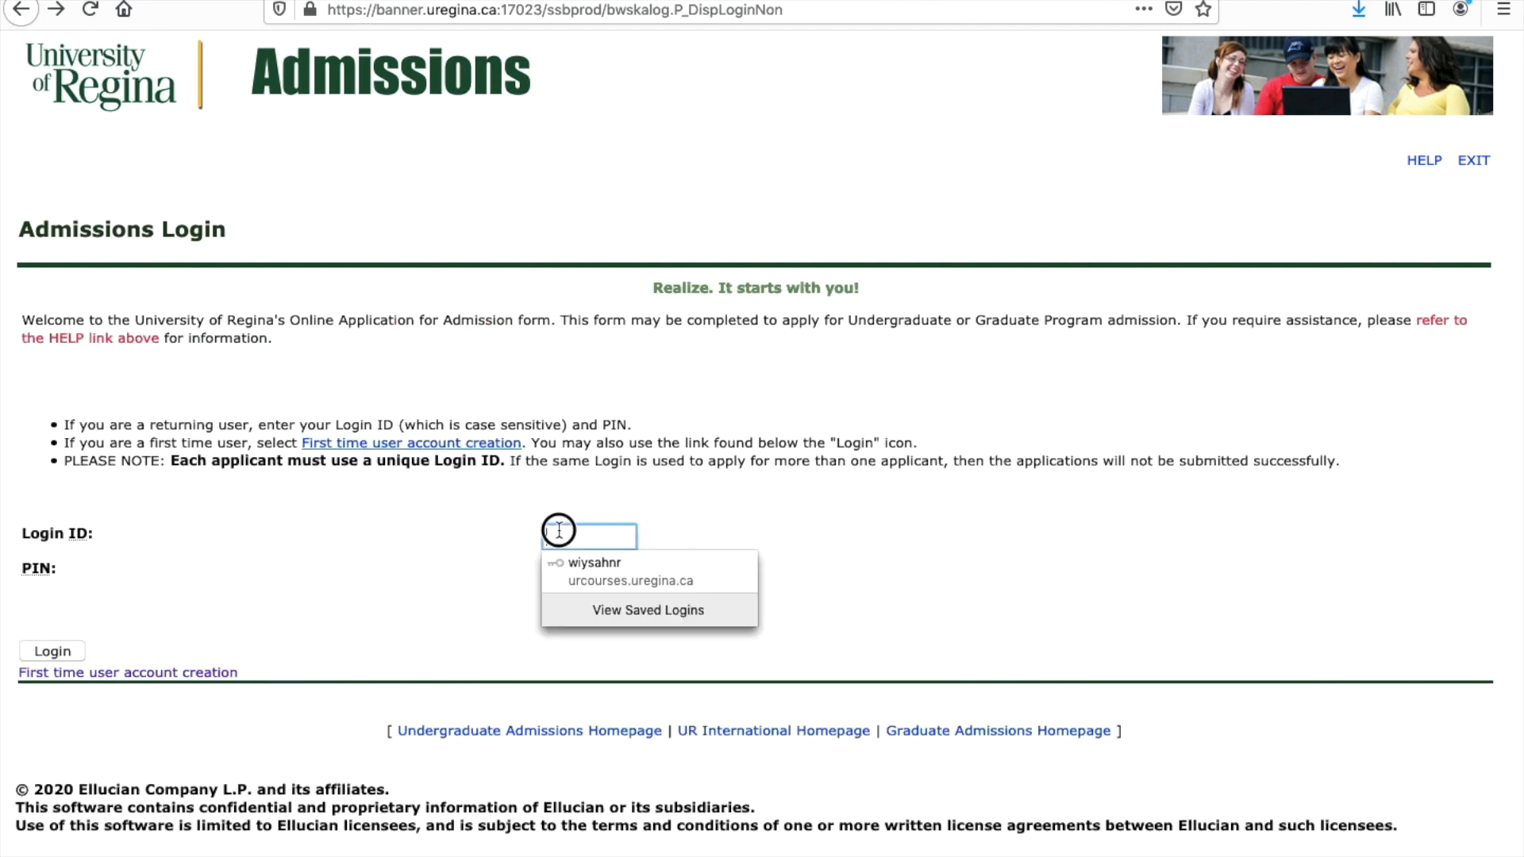
type("example01")
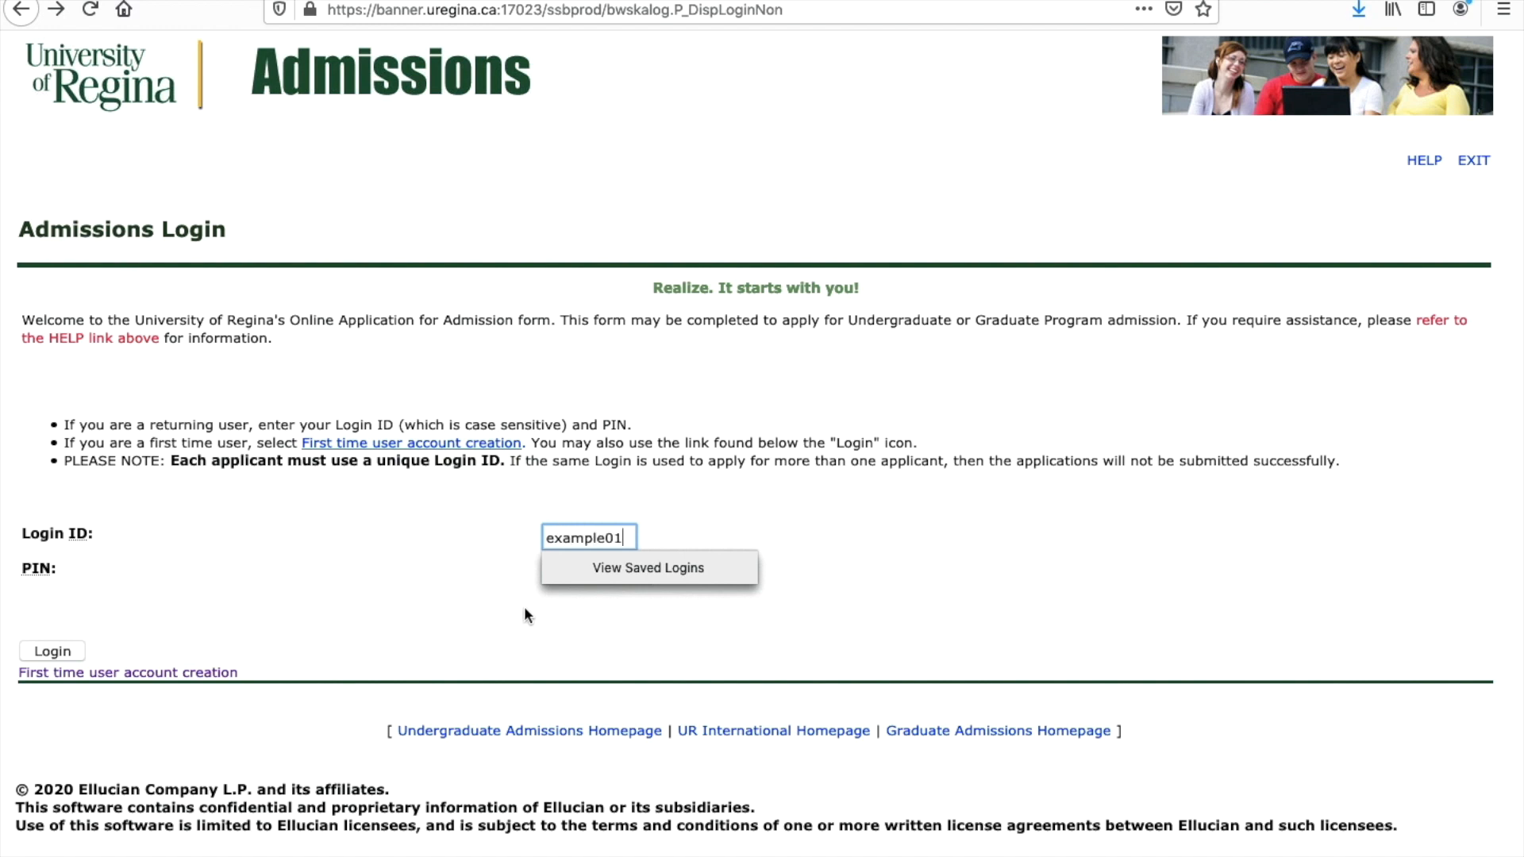
left_click(583, 578)
type("••")
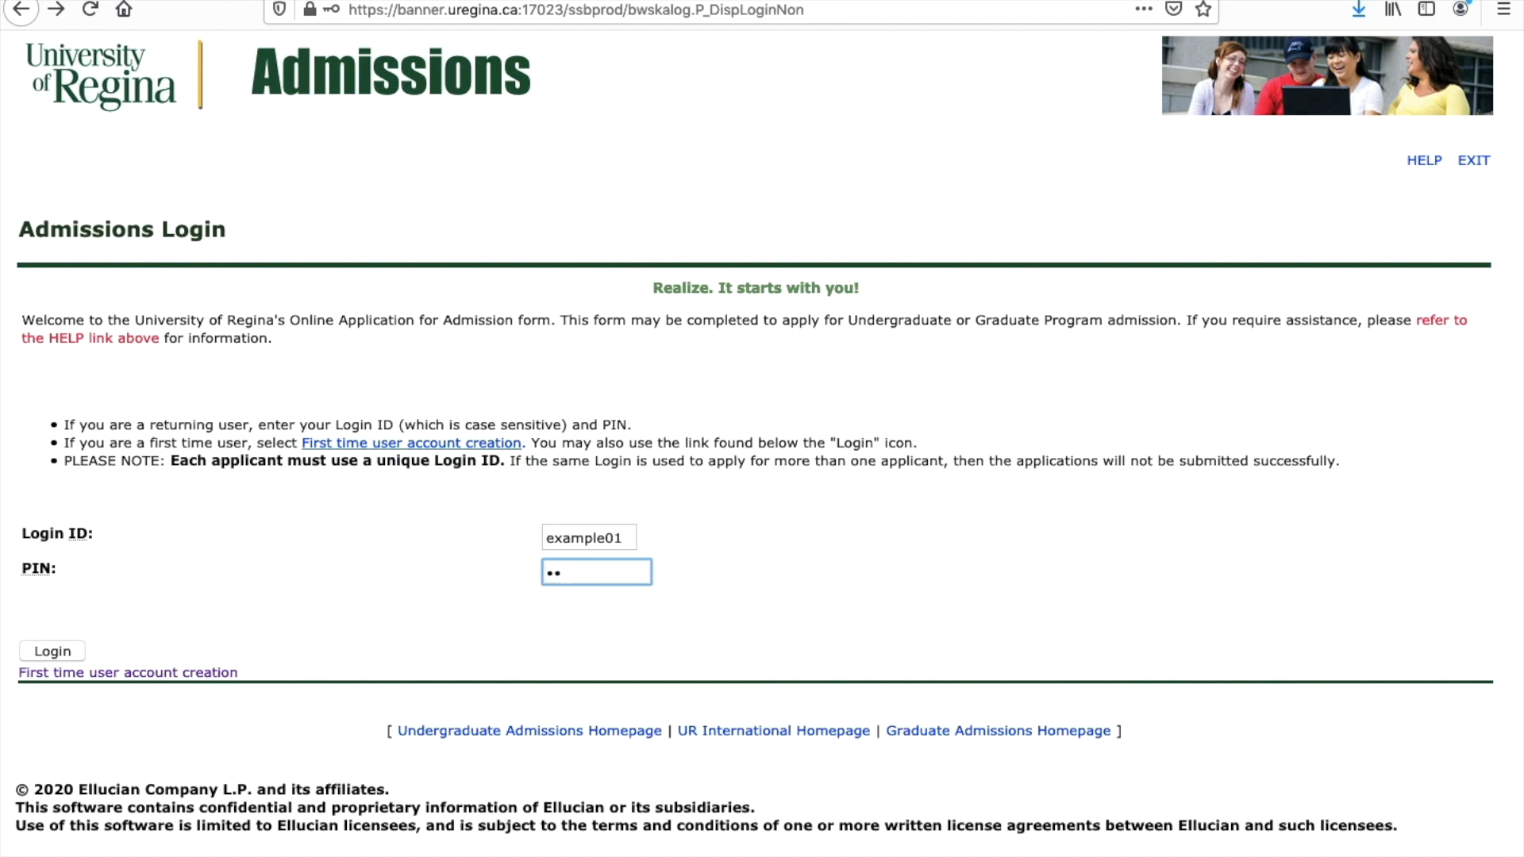
type("••")
Step: Sign in without saving the login and start an Undergraduate International/Study Permit application
left_click(64, 652)
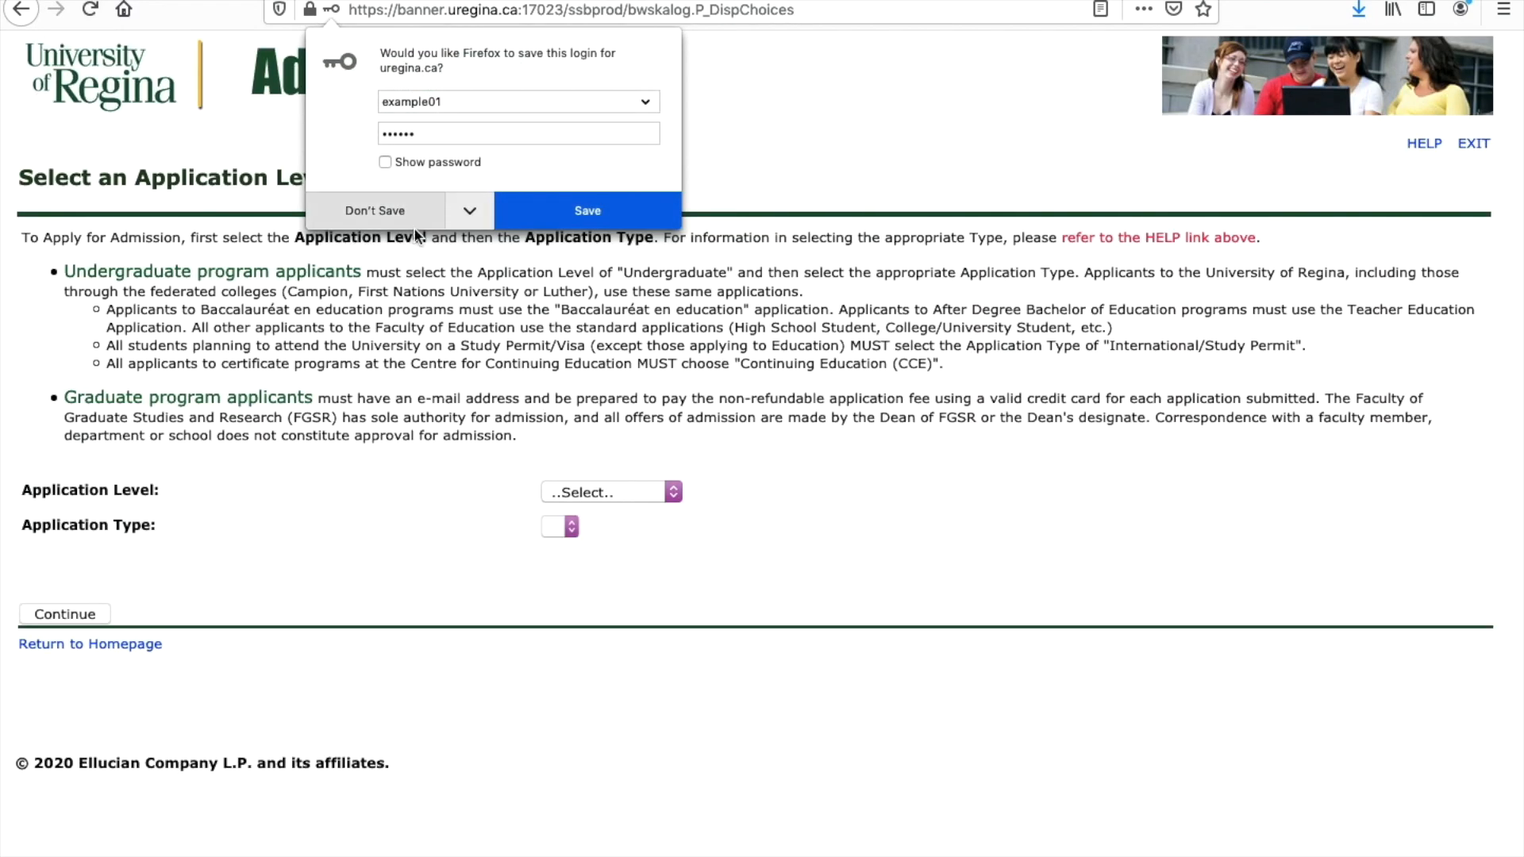
left_click(416, 226)
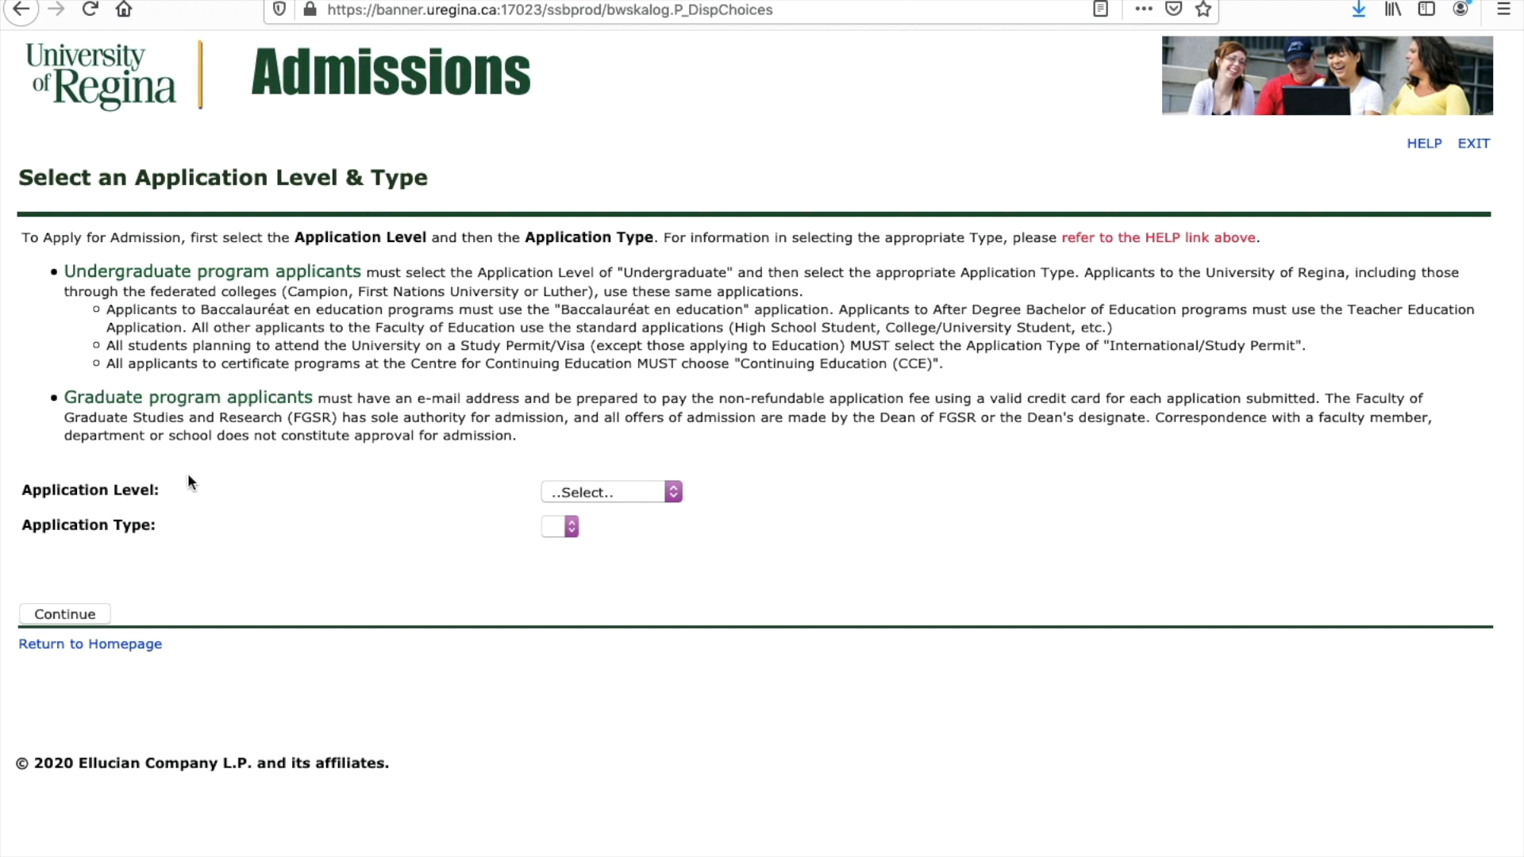
left_click(674, 492)
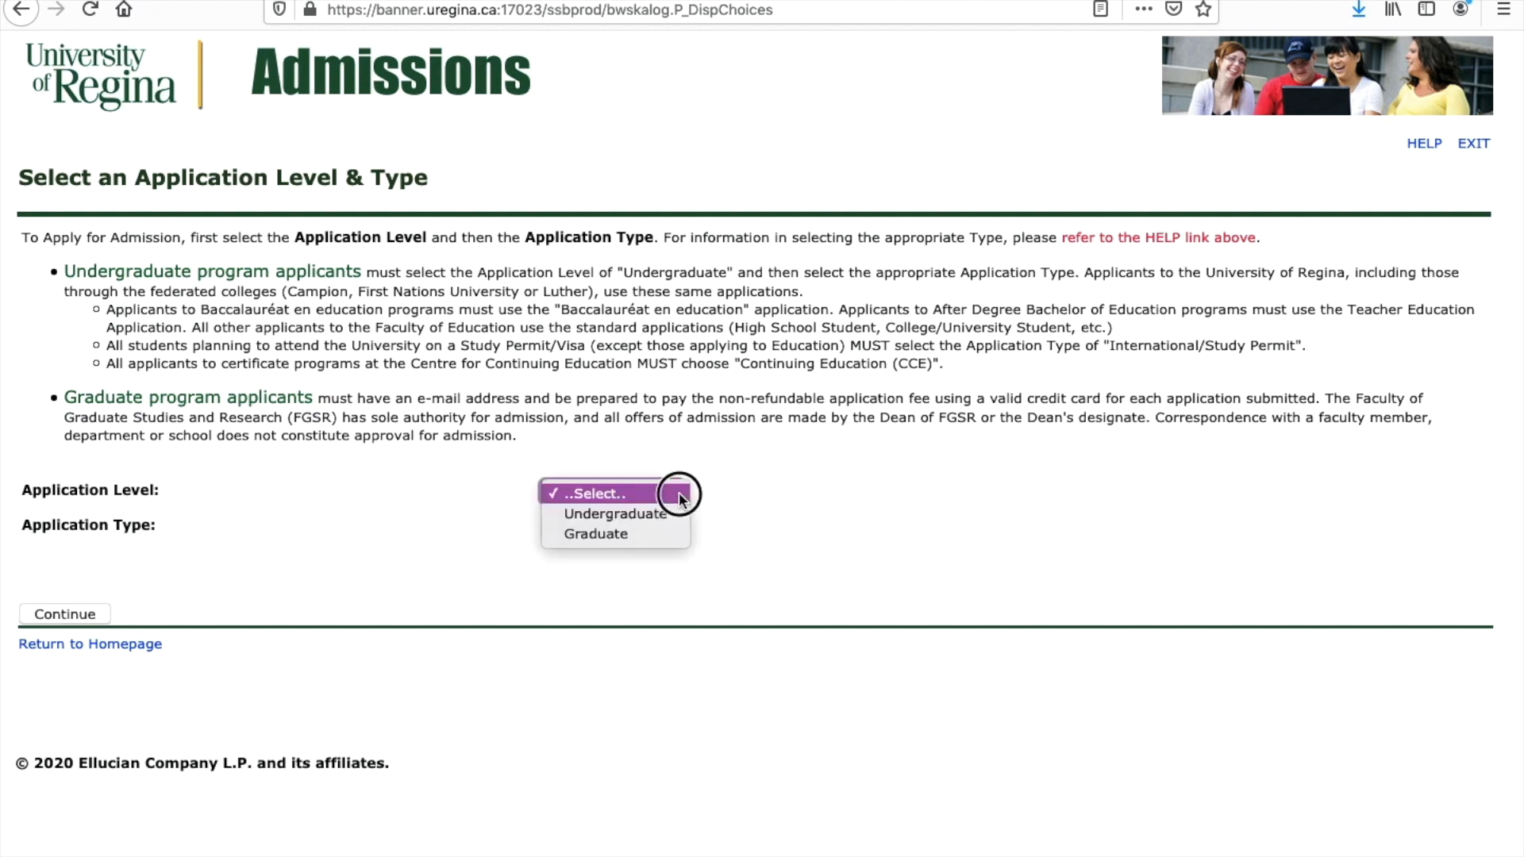
left_click(588, 518)
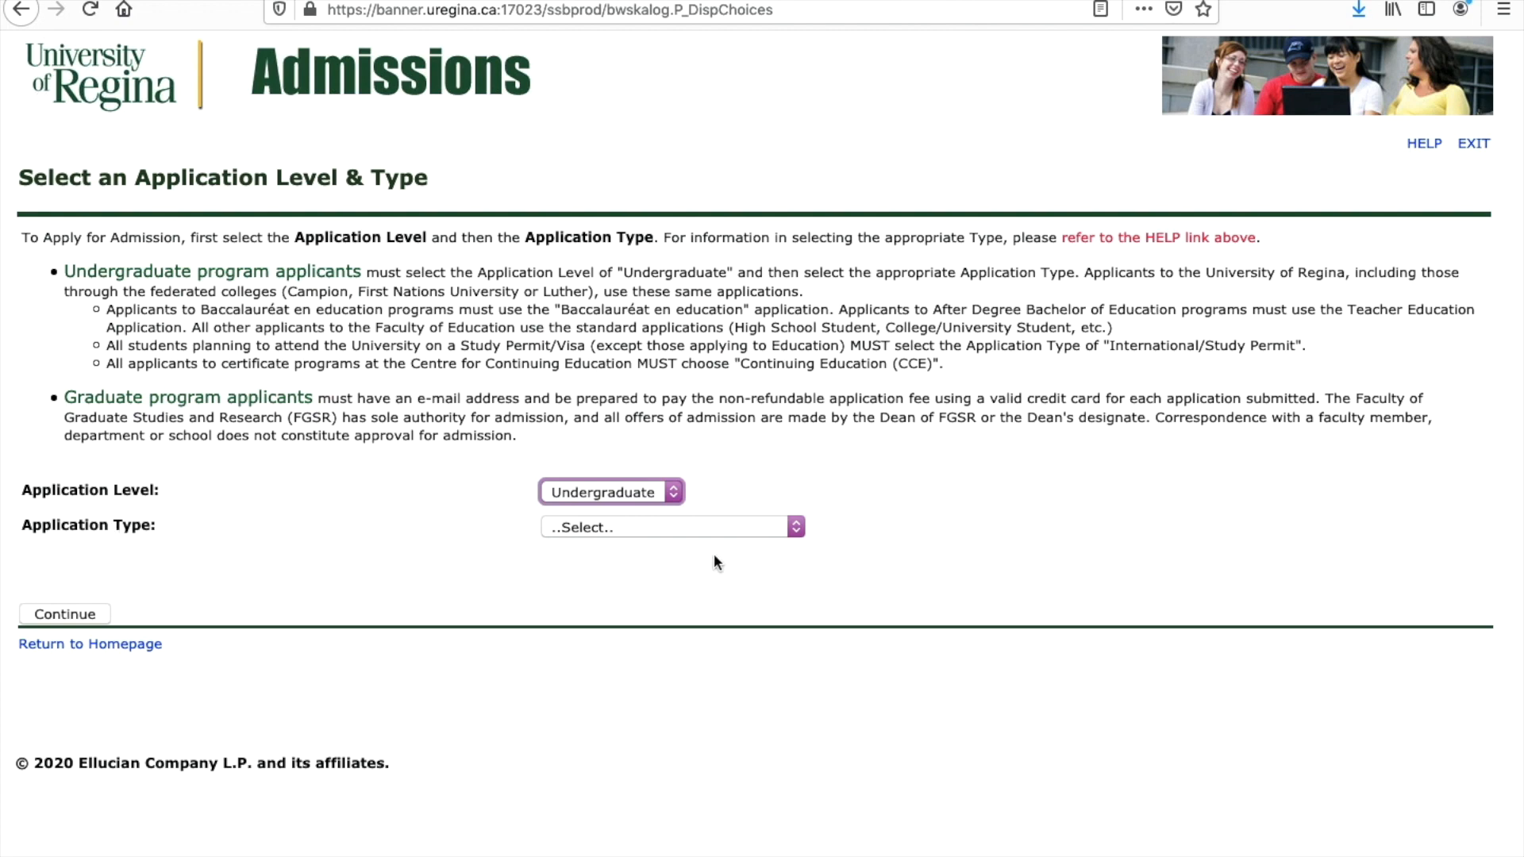
left_click(797, 531)
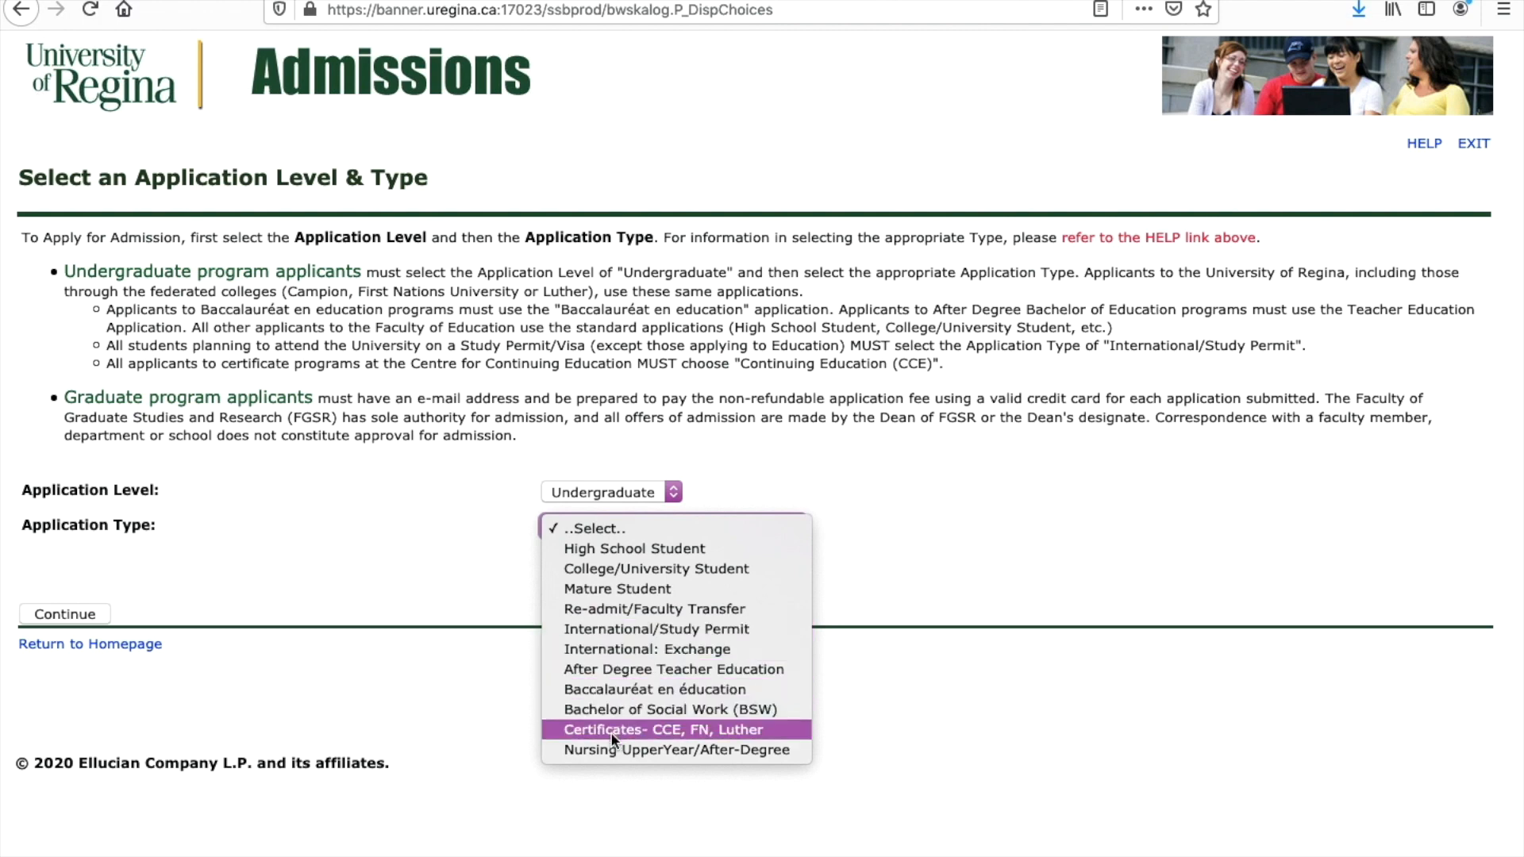
left_click(600, 631)
left_click(79, 615)
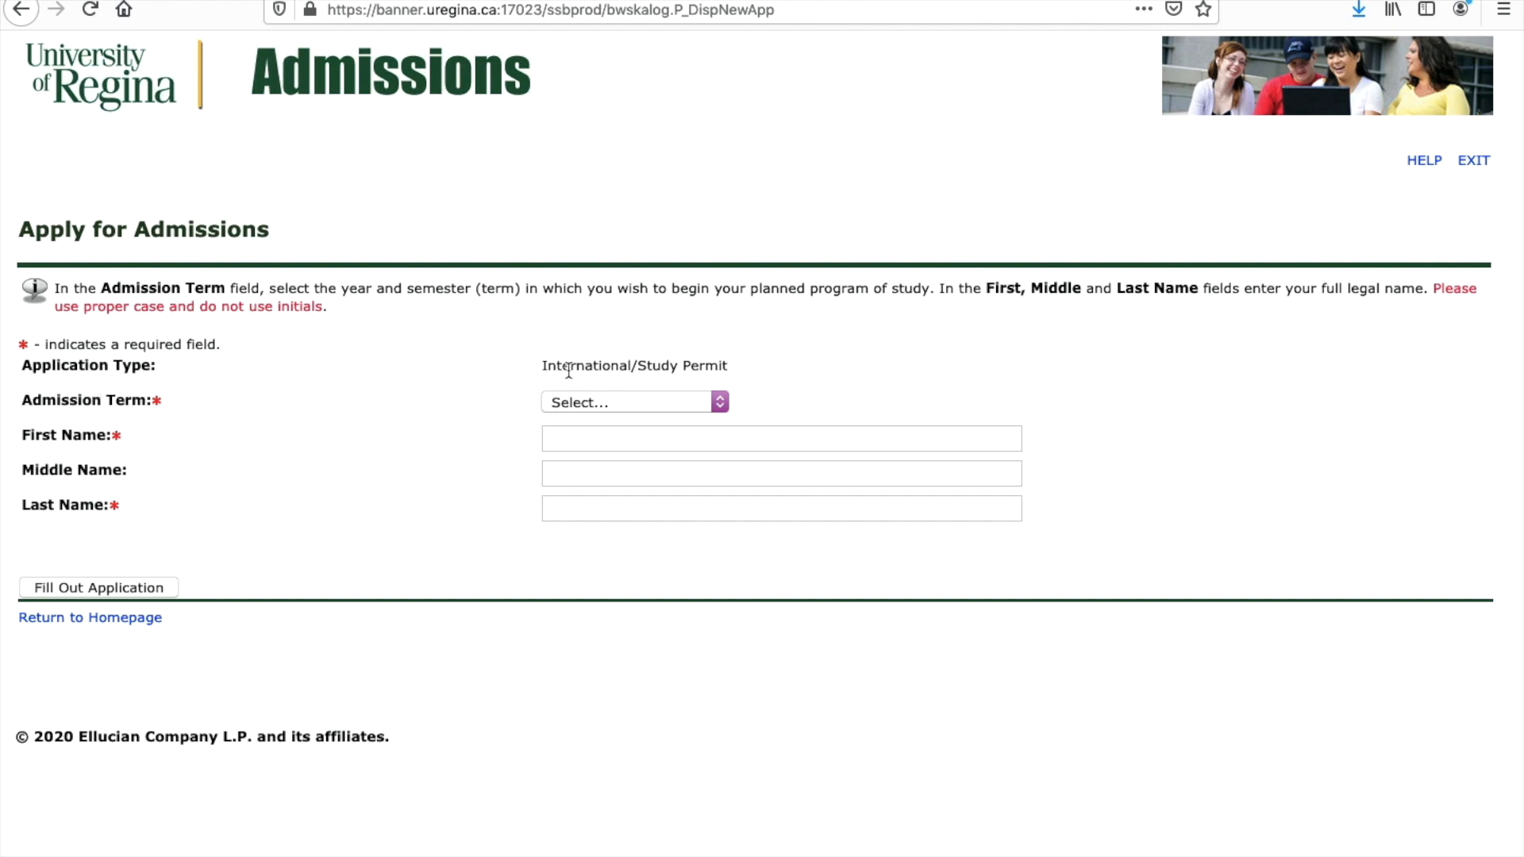
Step: Show the admission term choices, 2021 Spring/Summer and 2021 Fall
left_click(719, 405)
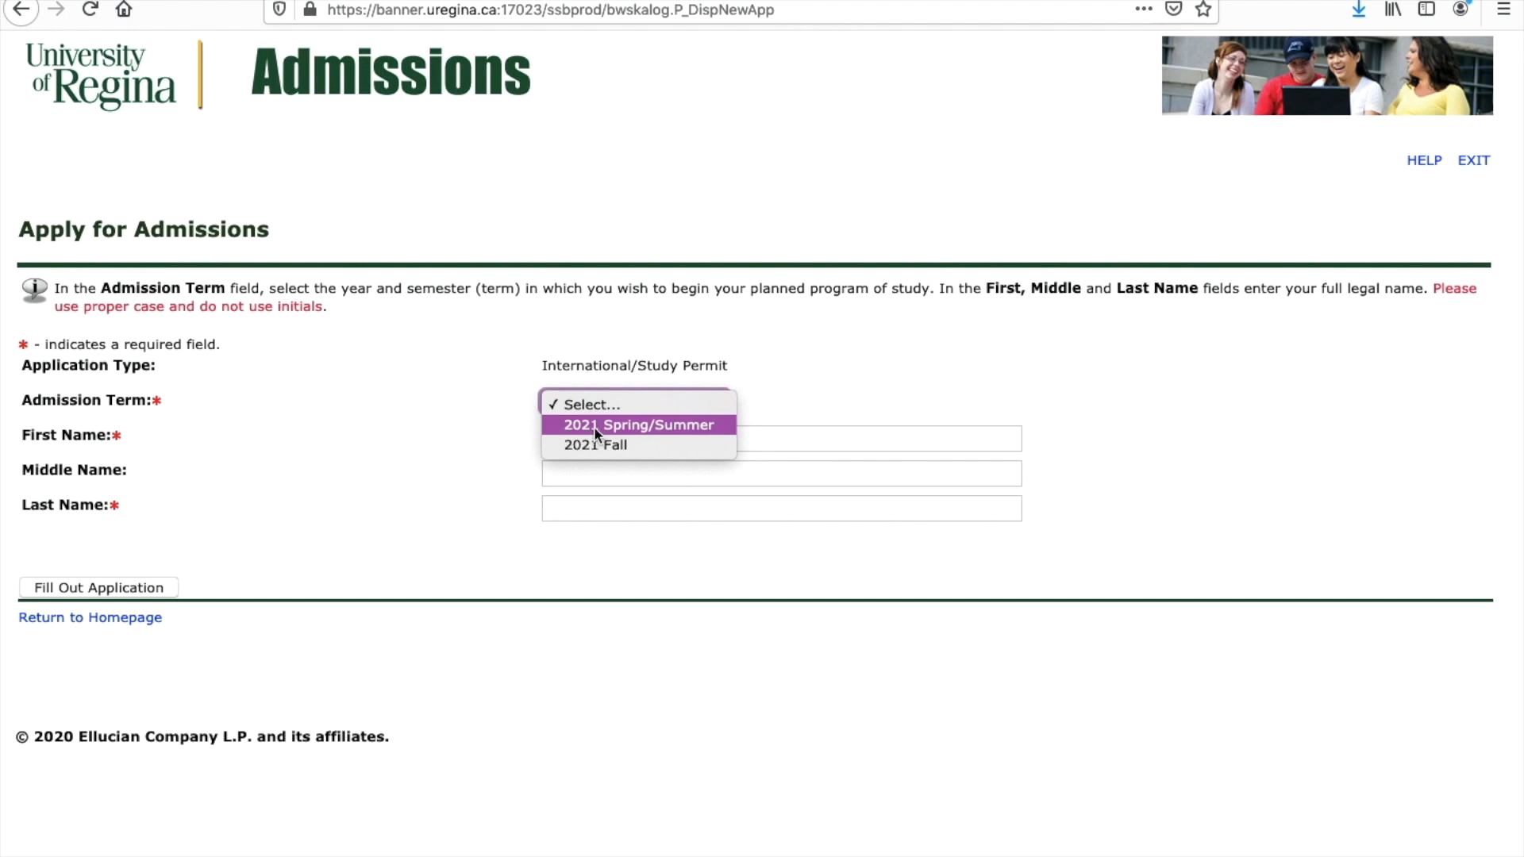
Step: Choose the 2021 Spring/Summer term, enter the applicant's first and last names, and create the application
left_click(593, 426)
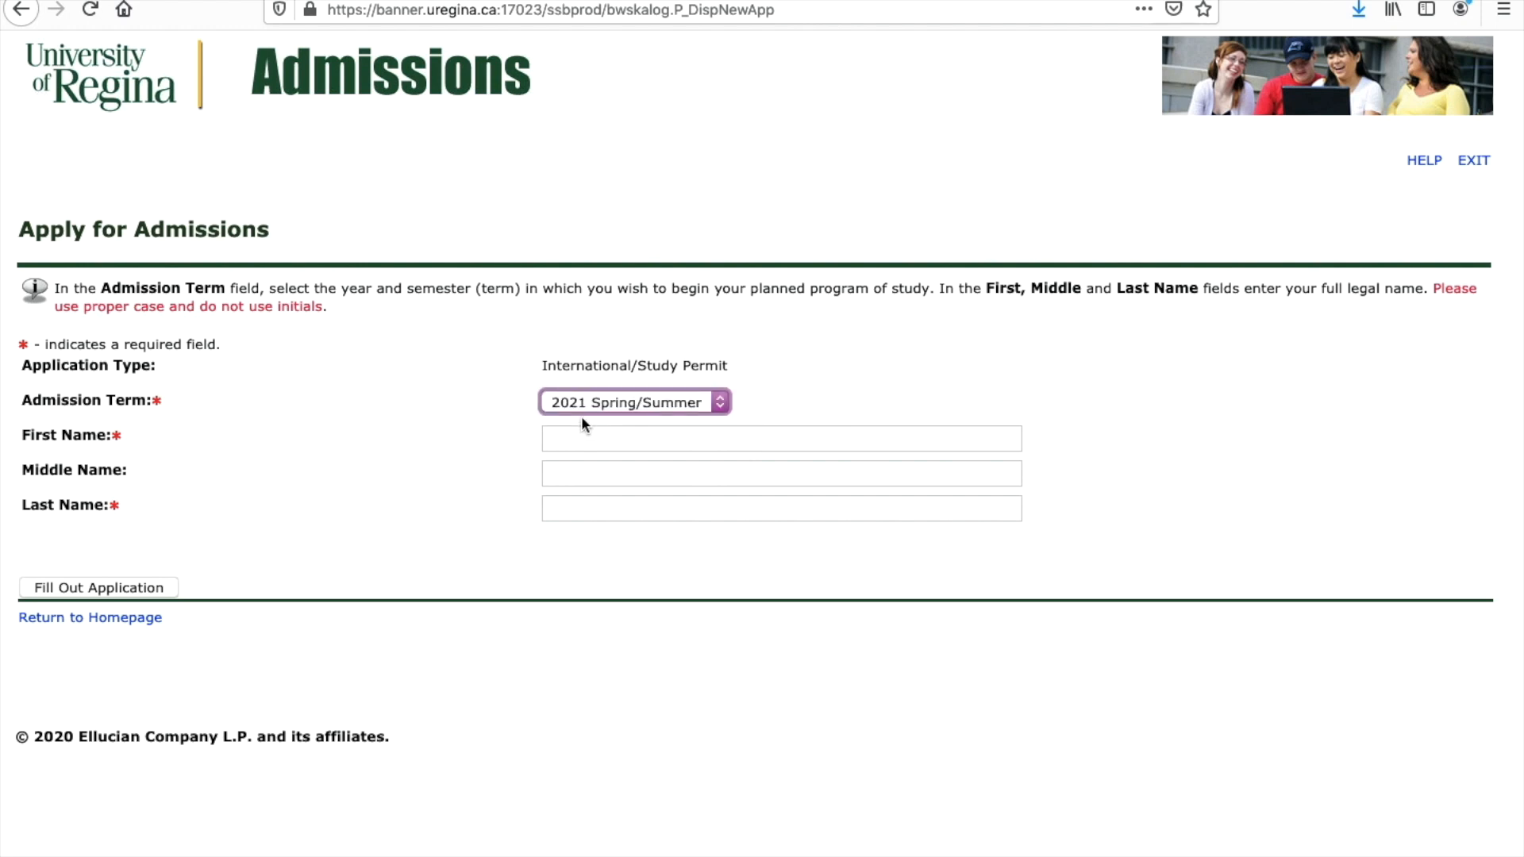
left_click(570, 435)
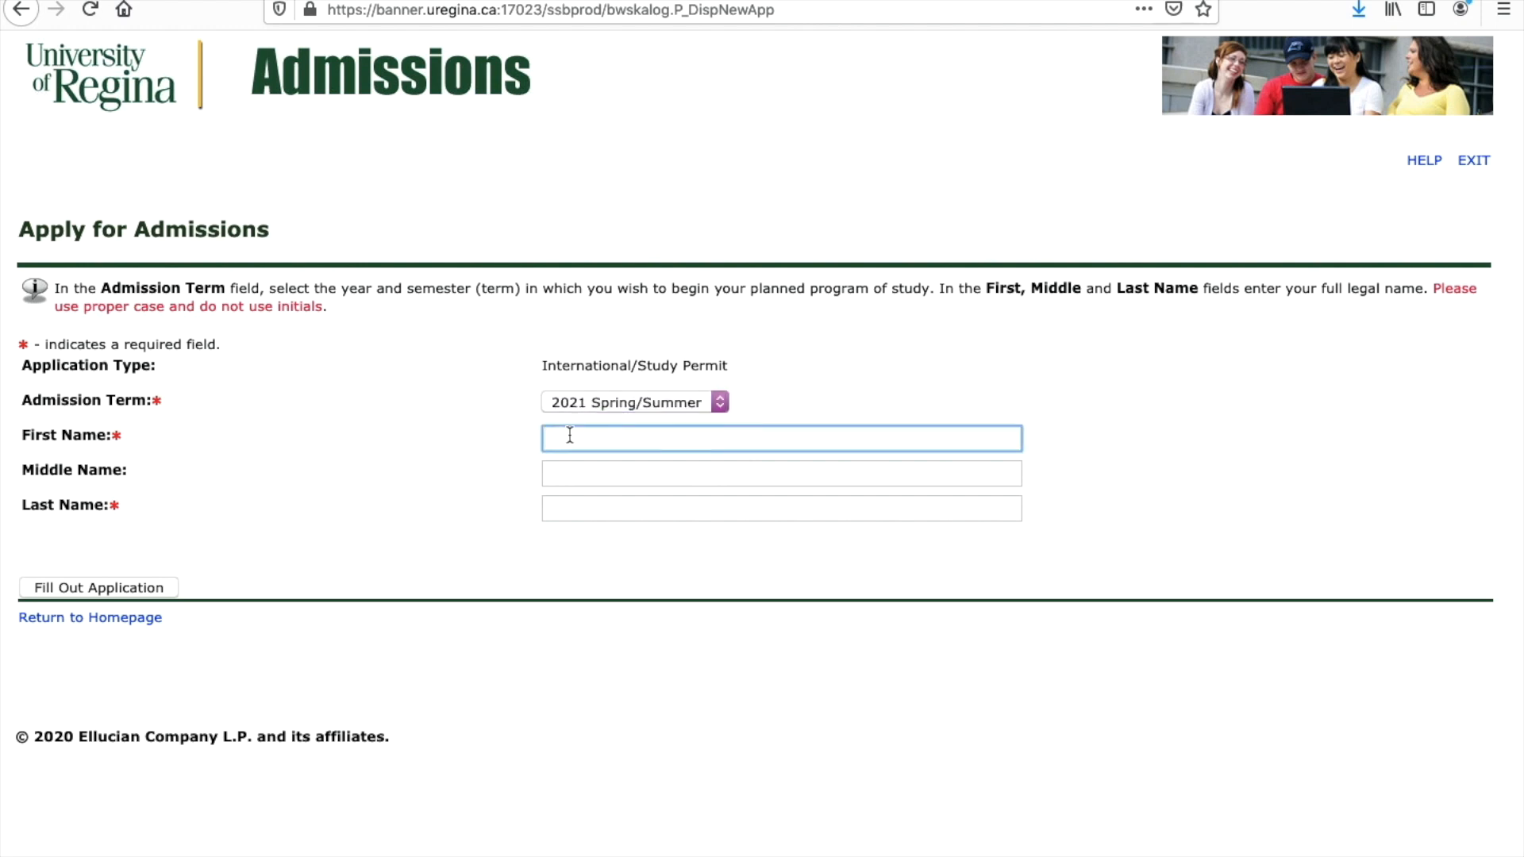
left_click(574, 476)
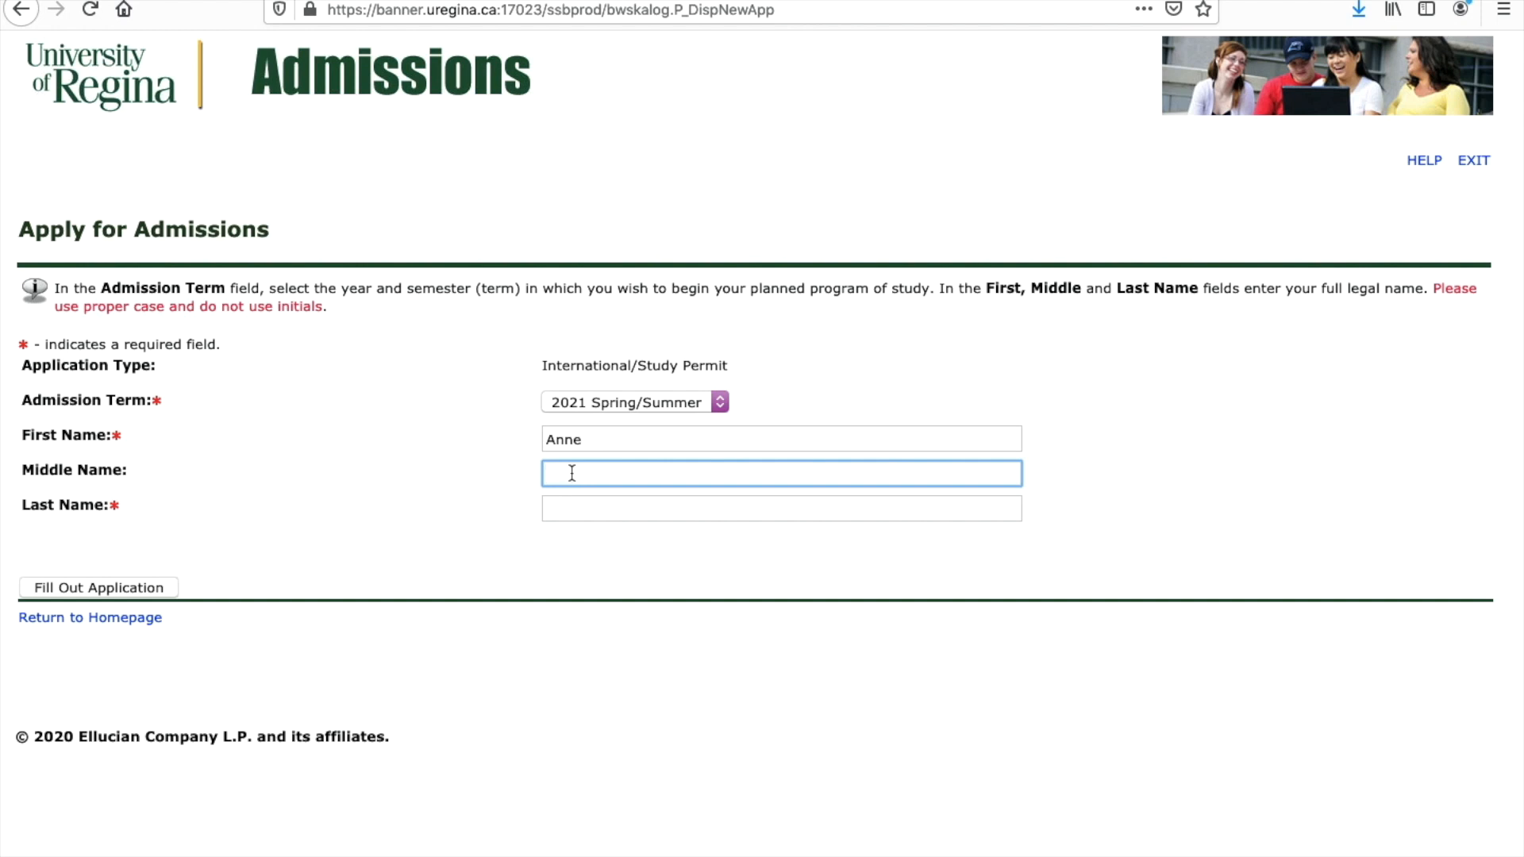
left_click(549, 508)
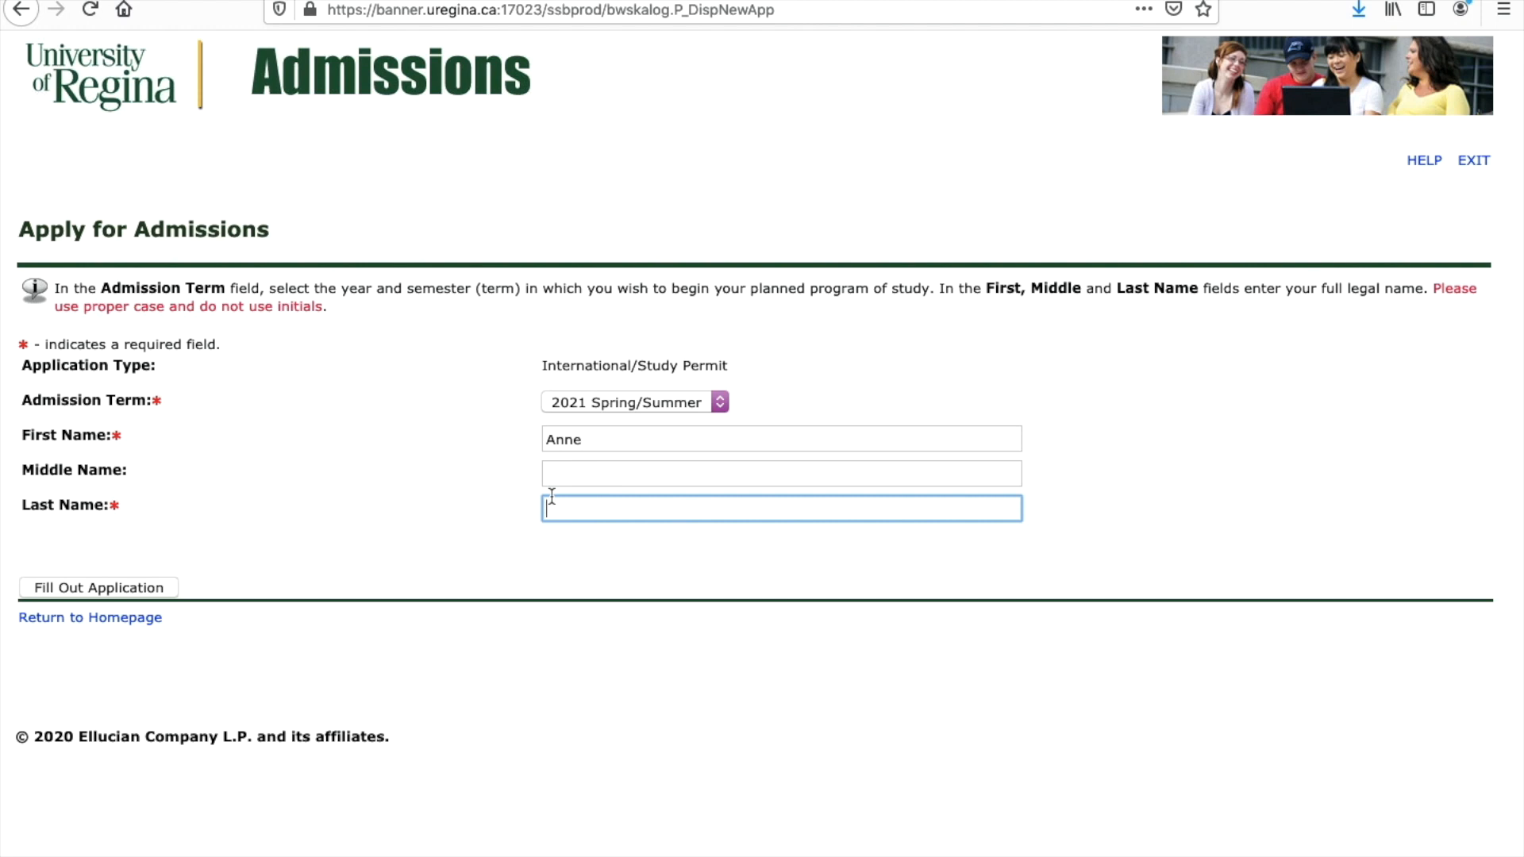
left_click(145, 591)
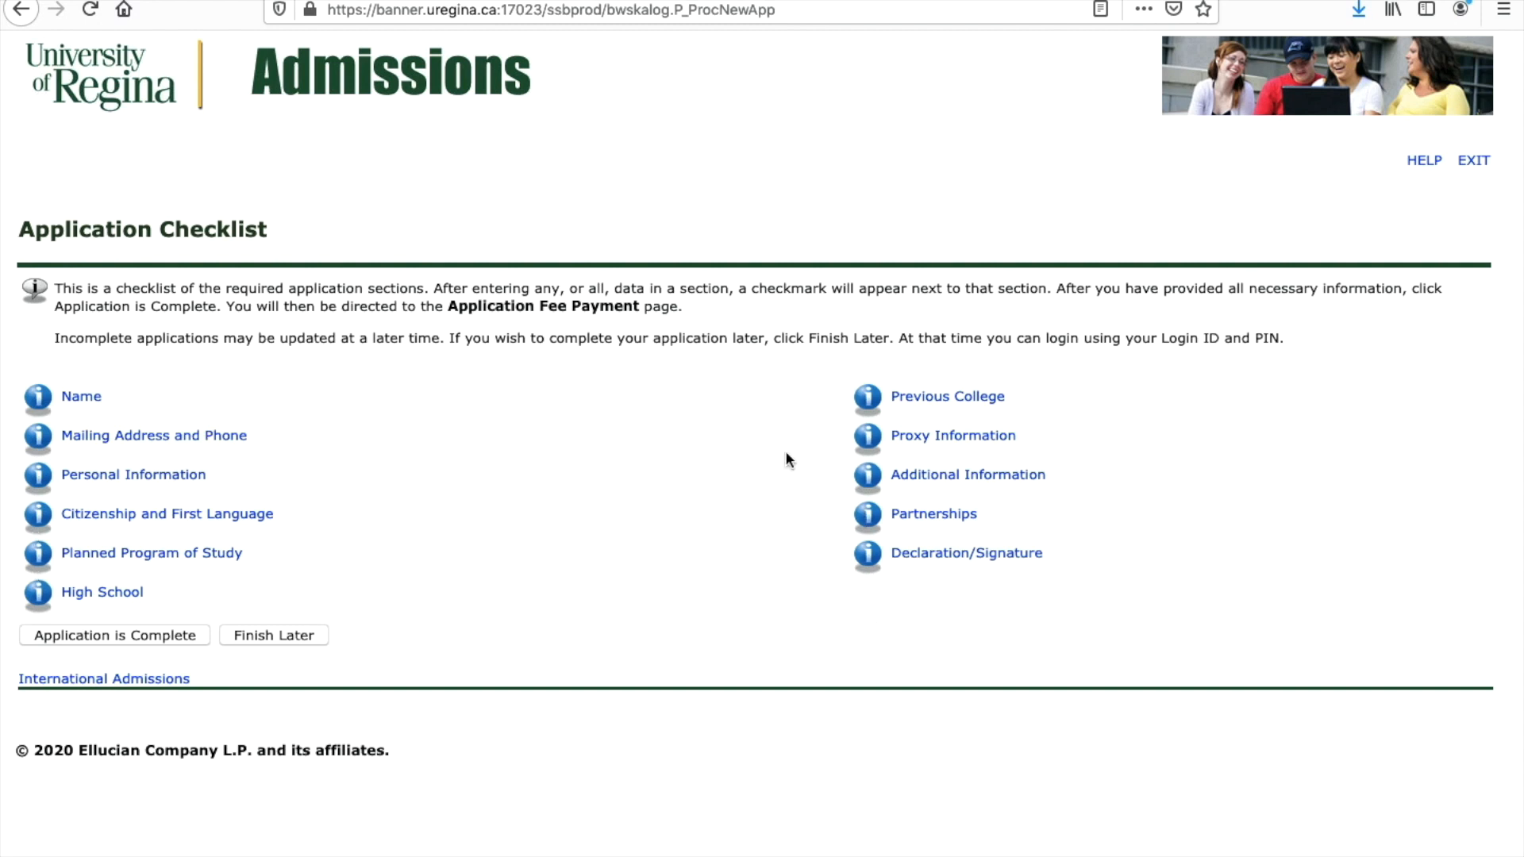
Step: Open the Name section, confirm the applicant's names, and save it
left_click(89, 396)
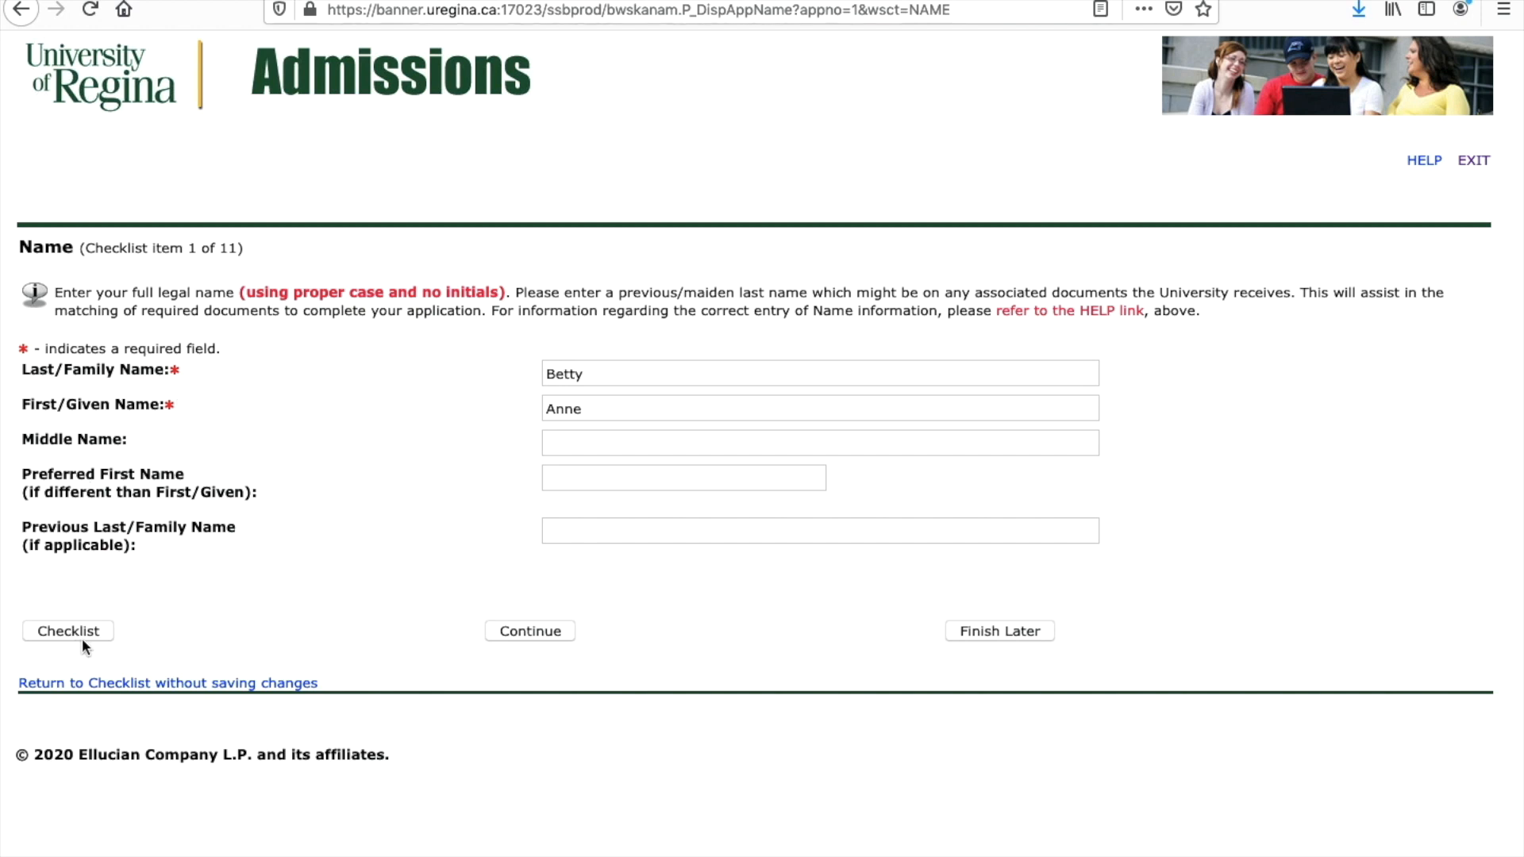
left_click(504, 632)
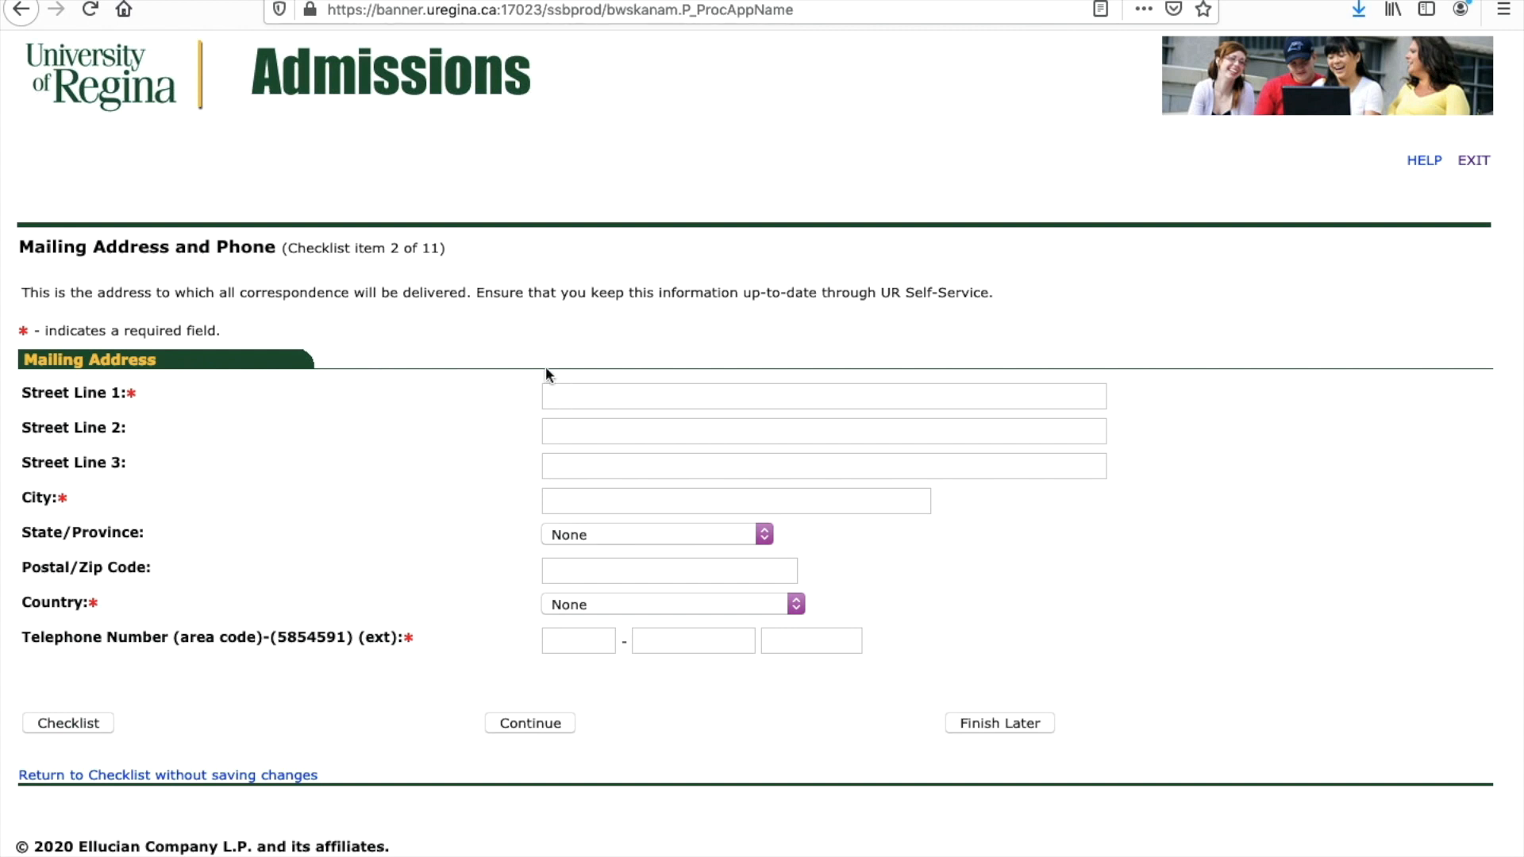
Step: Enter the applicant's mailing city and first street address line
left_click(558, 496)
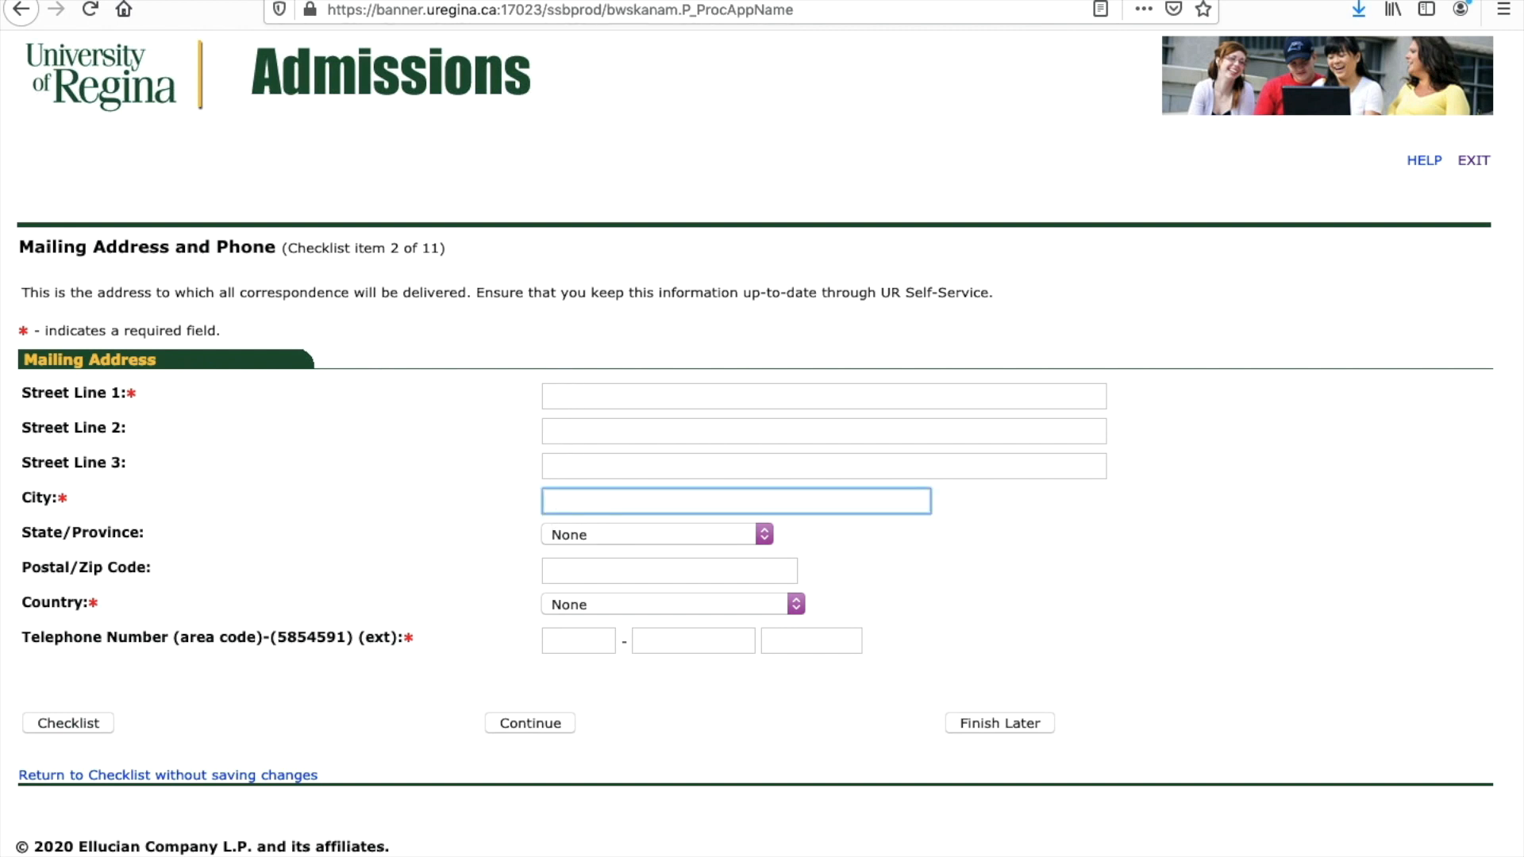
type("Yaounde")
left_click(602, 401)
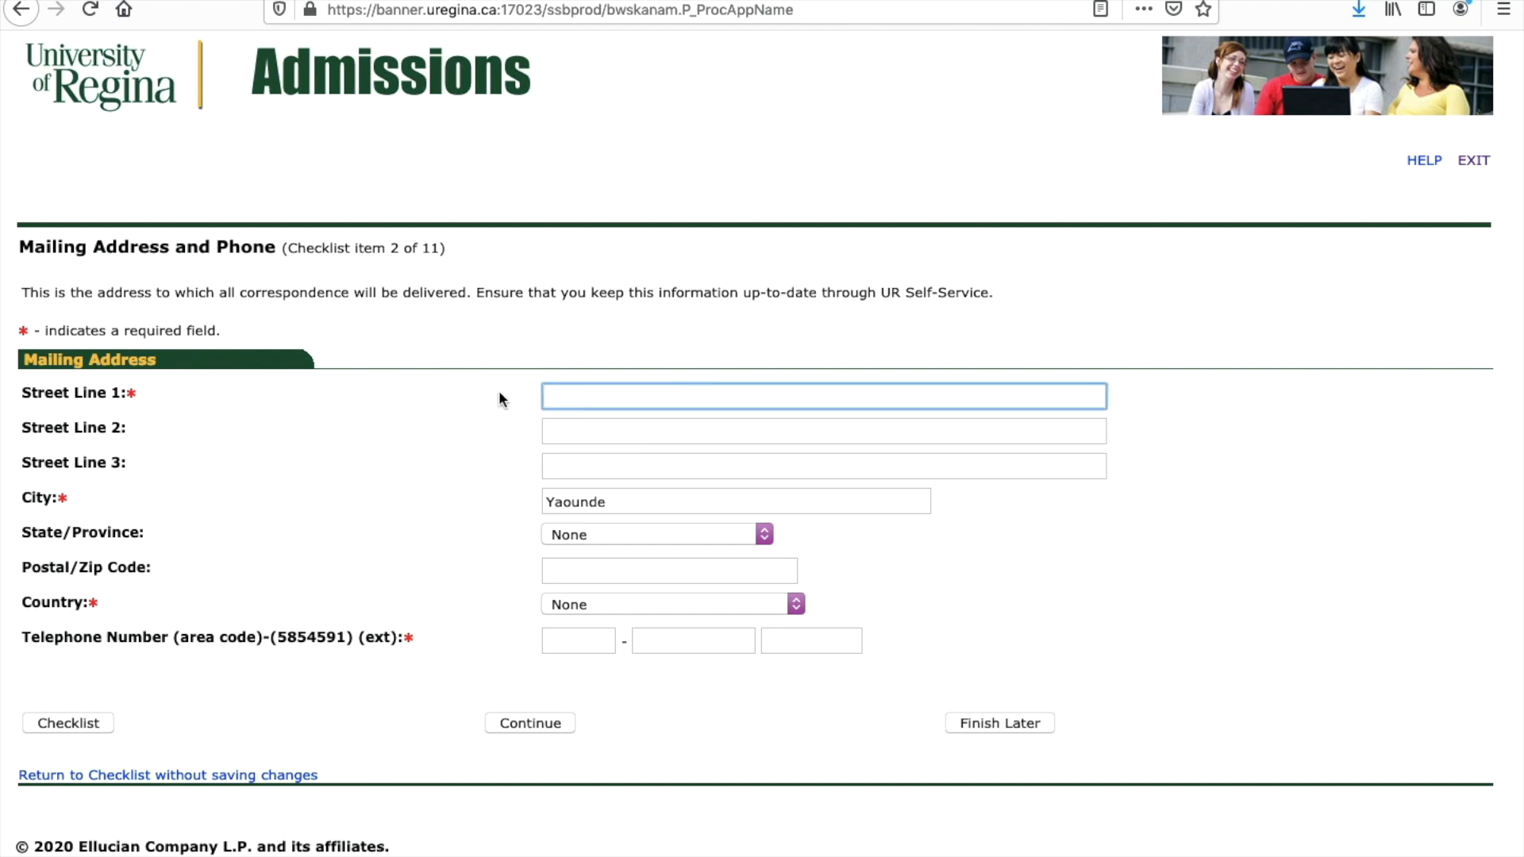
Step: Leave the mailing address State/Province set to None
left_click(600, 533)
scroll(597, 402, "down", 10)
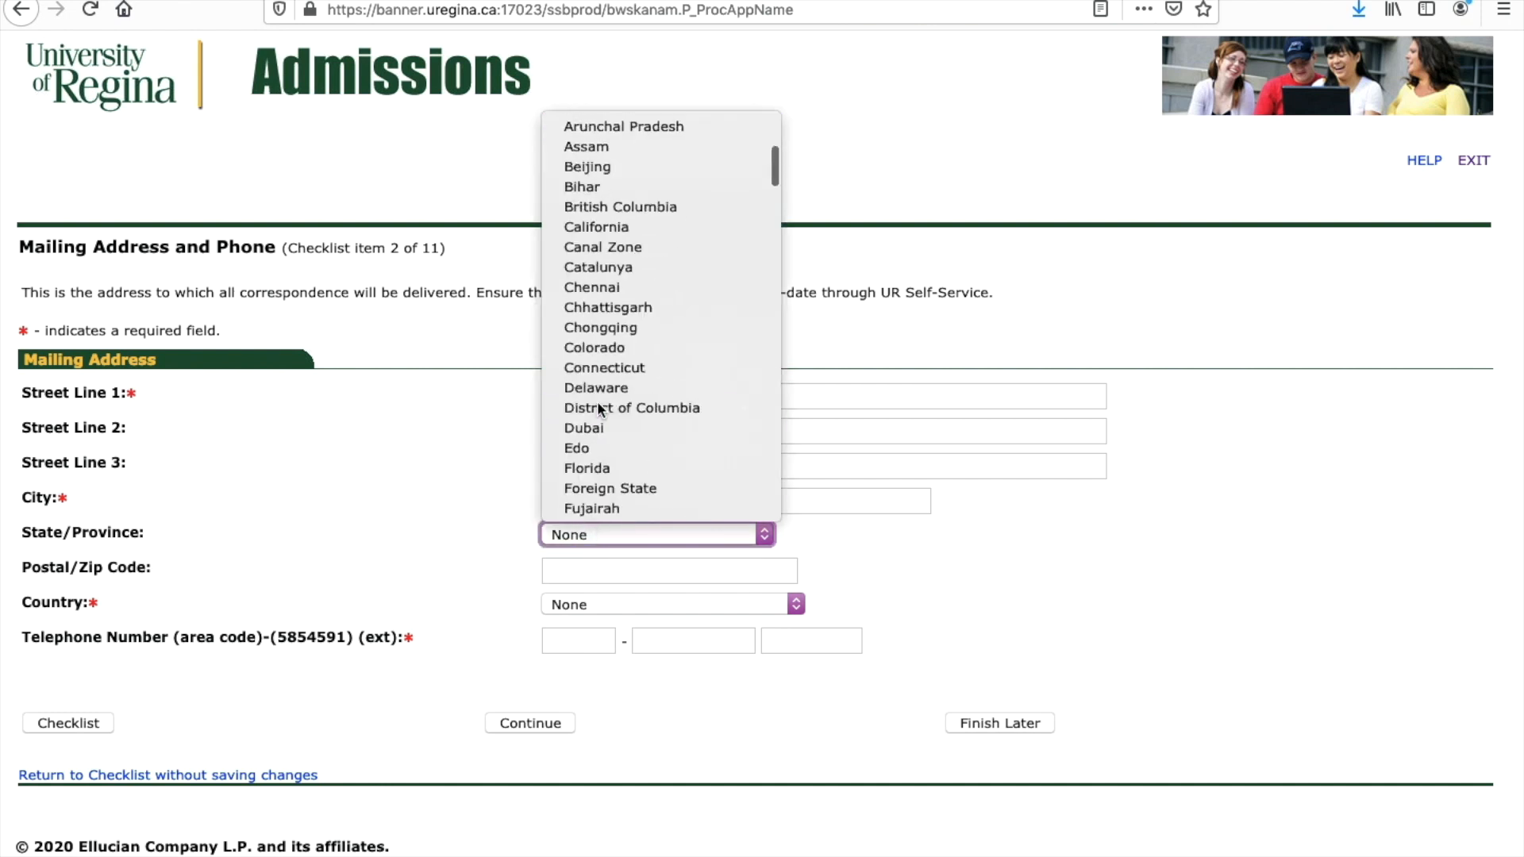
scroll(597, 402, "up", 4)
scroll(597, 402, "up", 2)
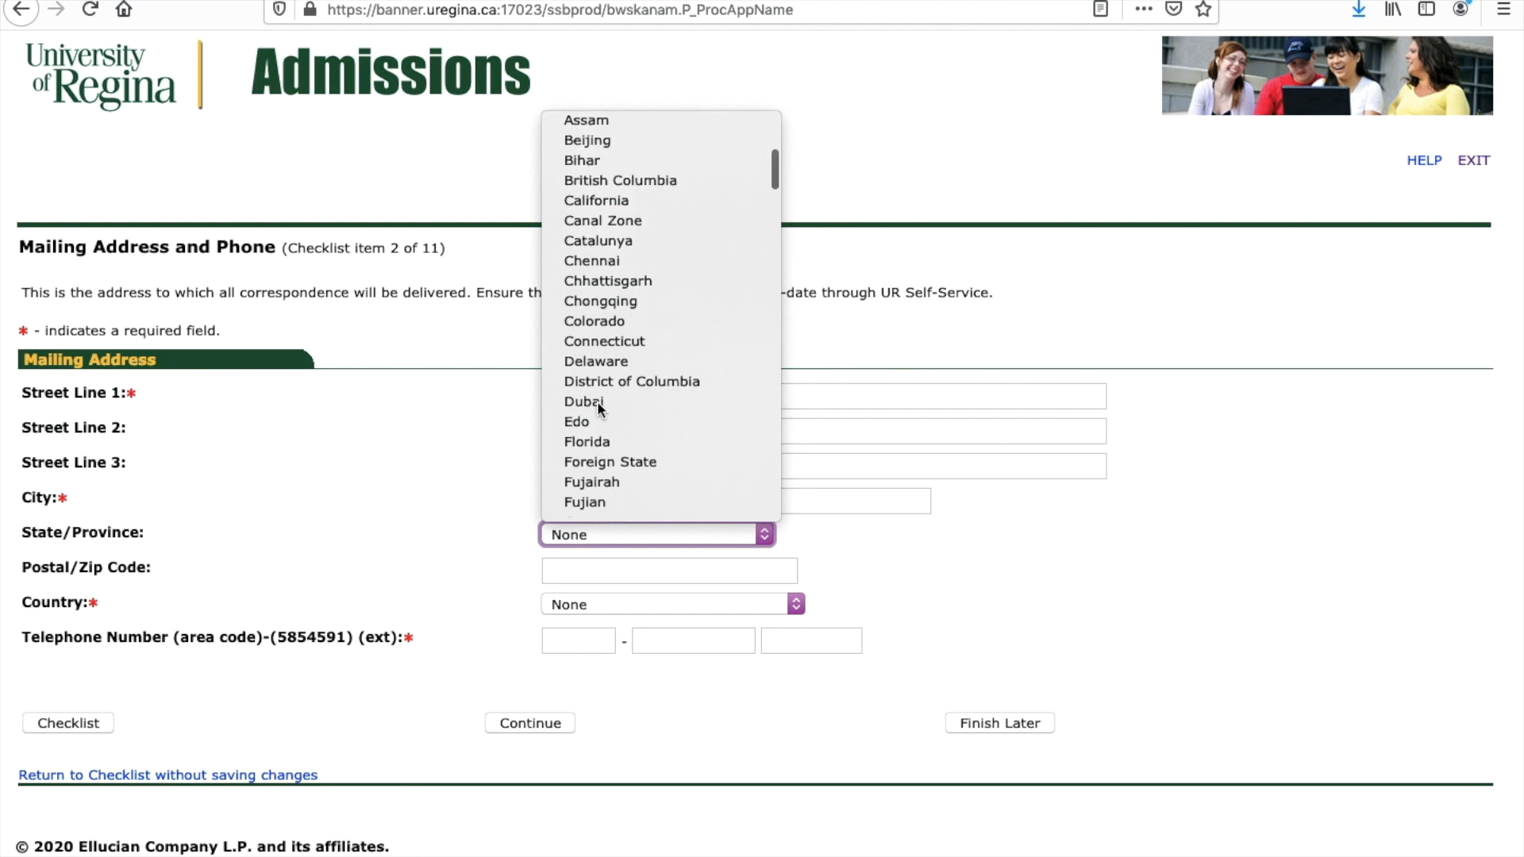
scroll(597, 476, "down", 1)
left_click(621, 535)
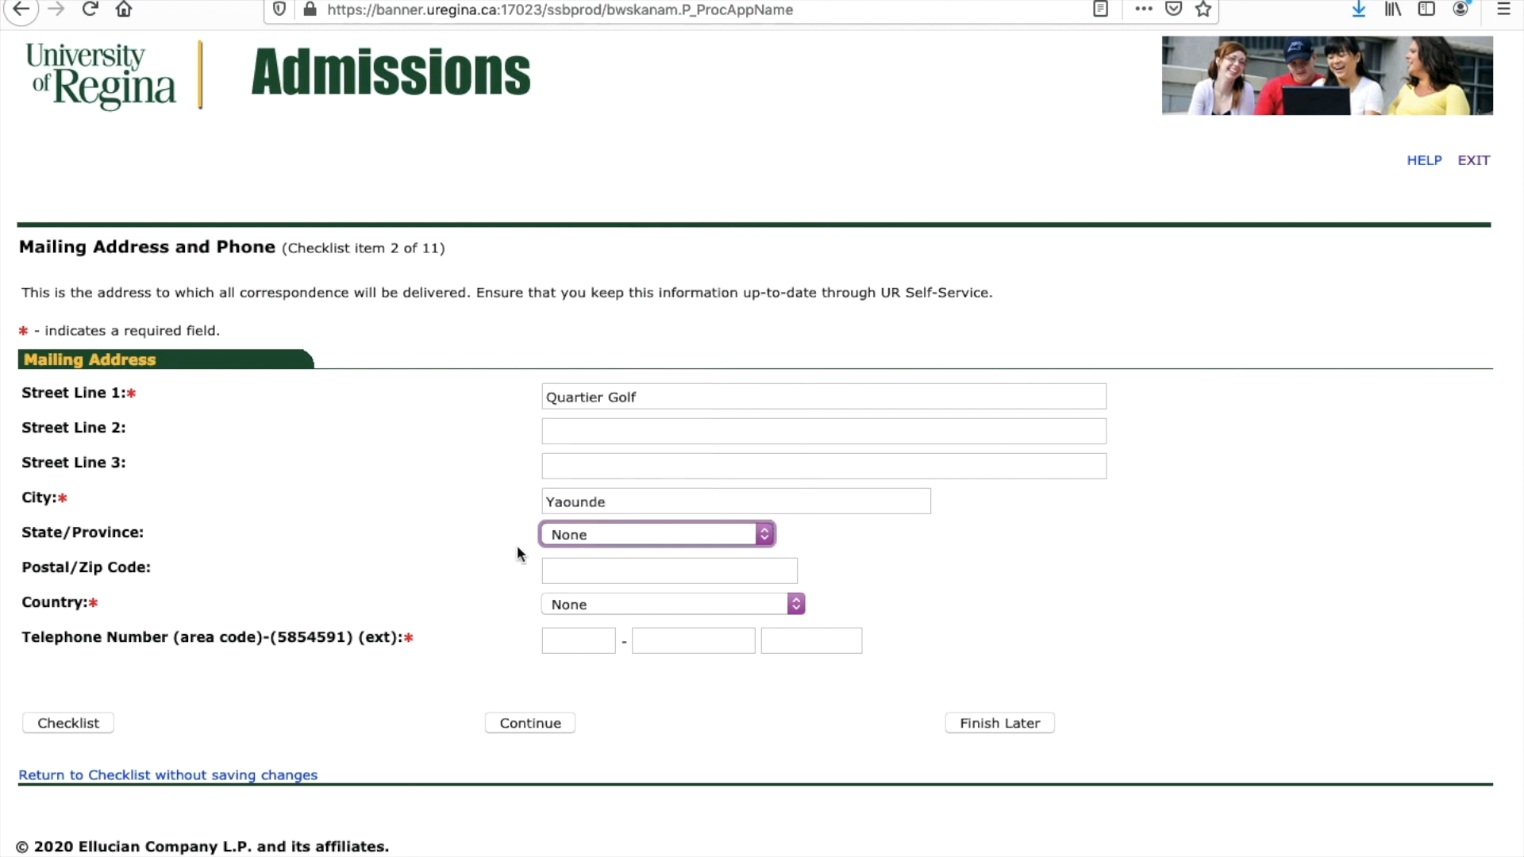
left_click(651, 535)
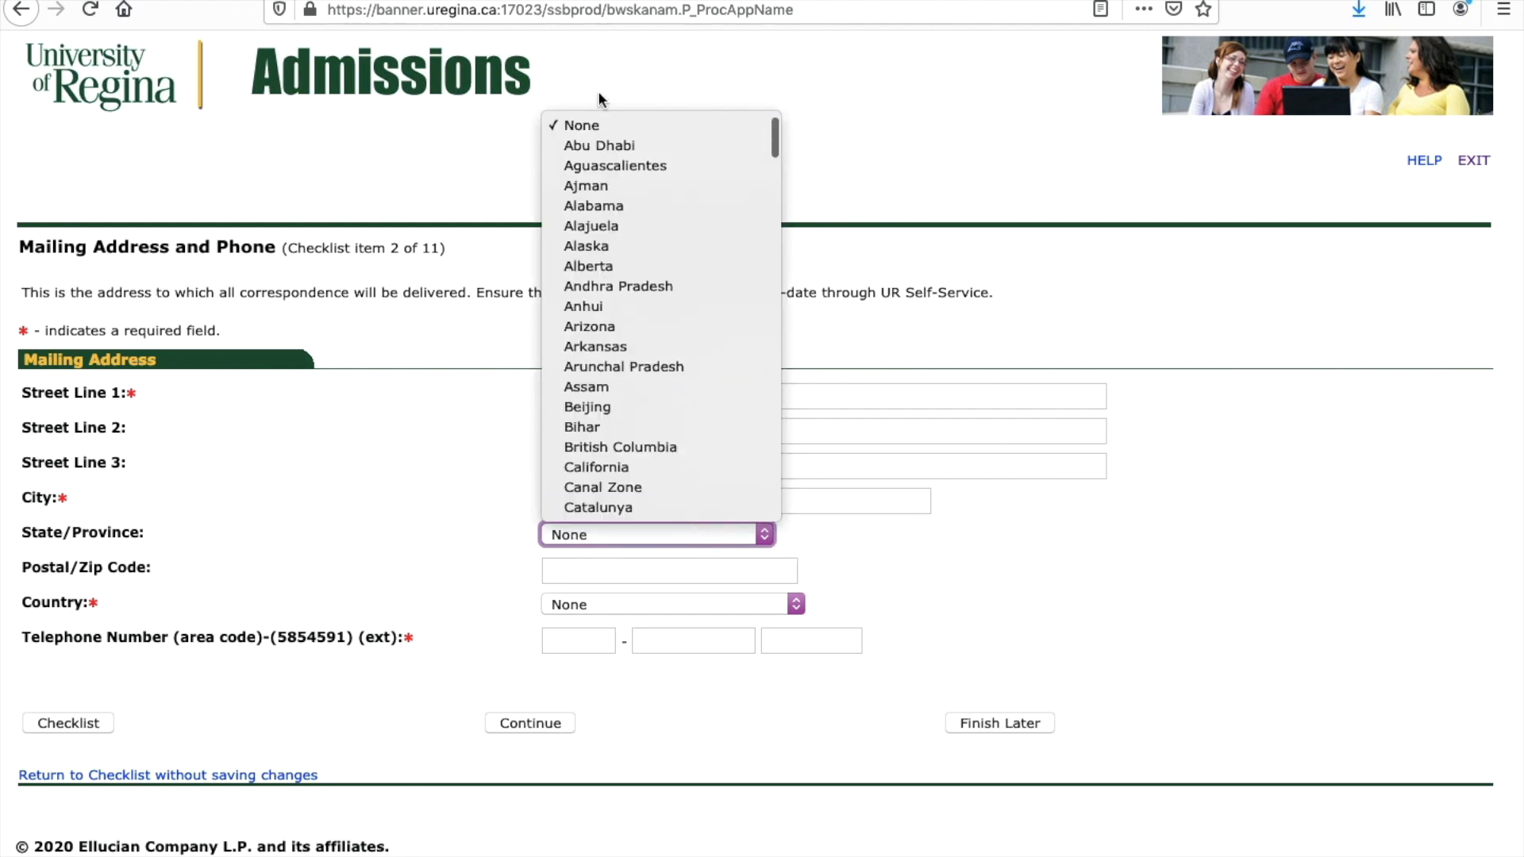
scroll(617, 421, "down", 5)
scroll(617, 426, "down", 15)
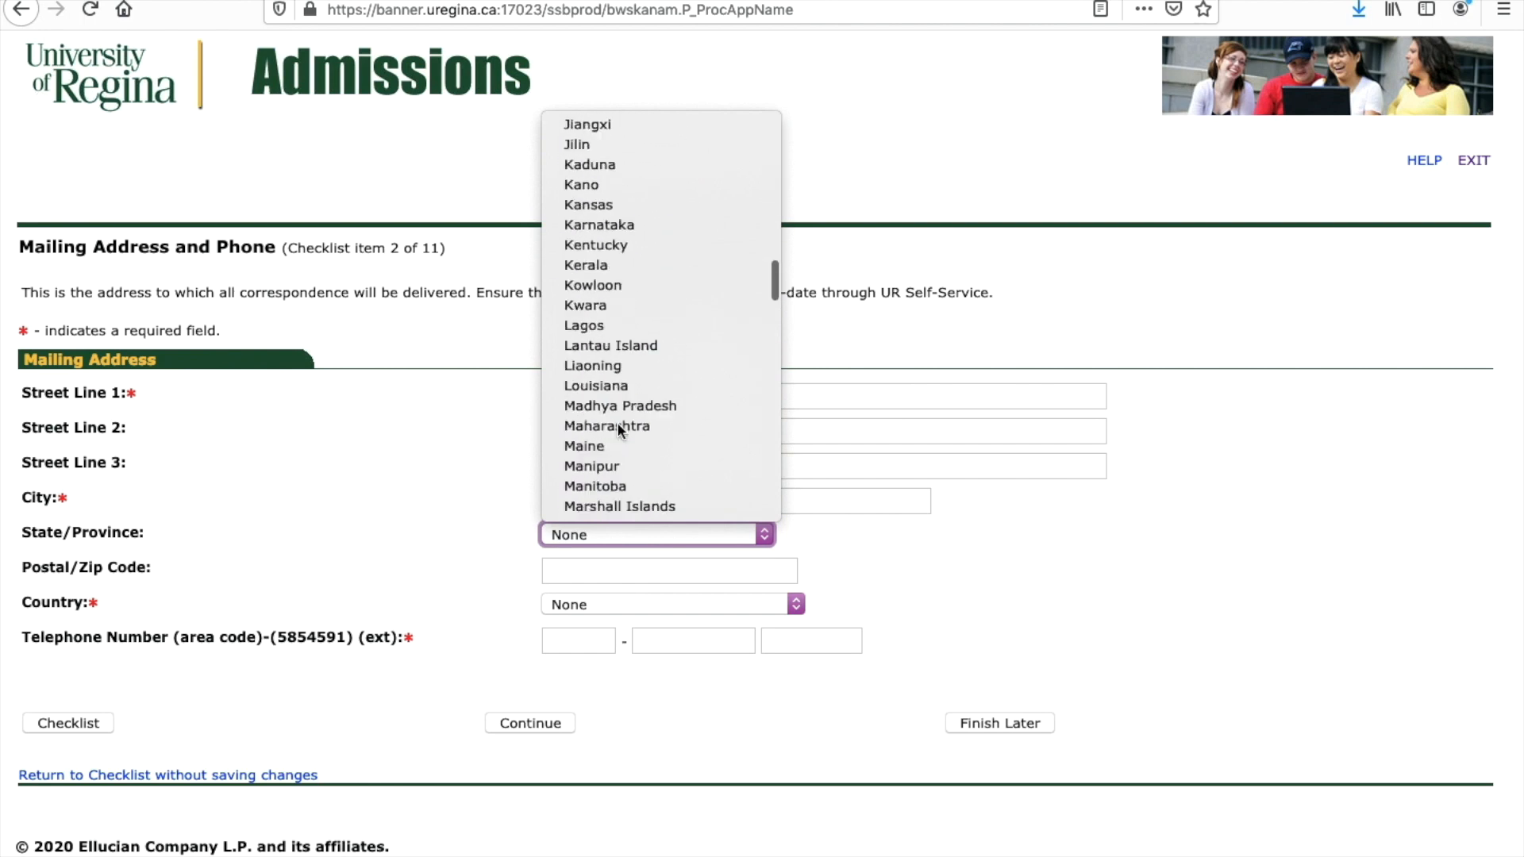
scroll(618, 426, "down", 8)
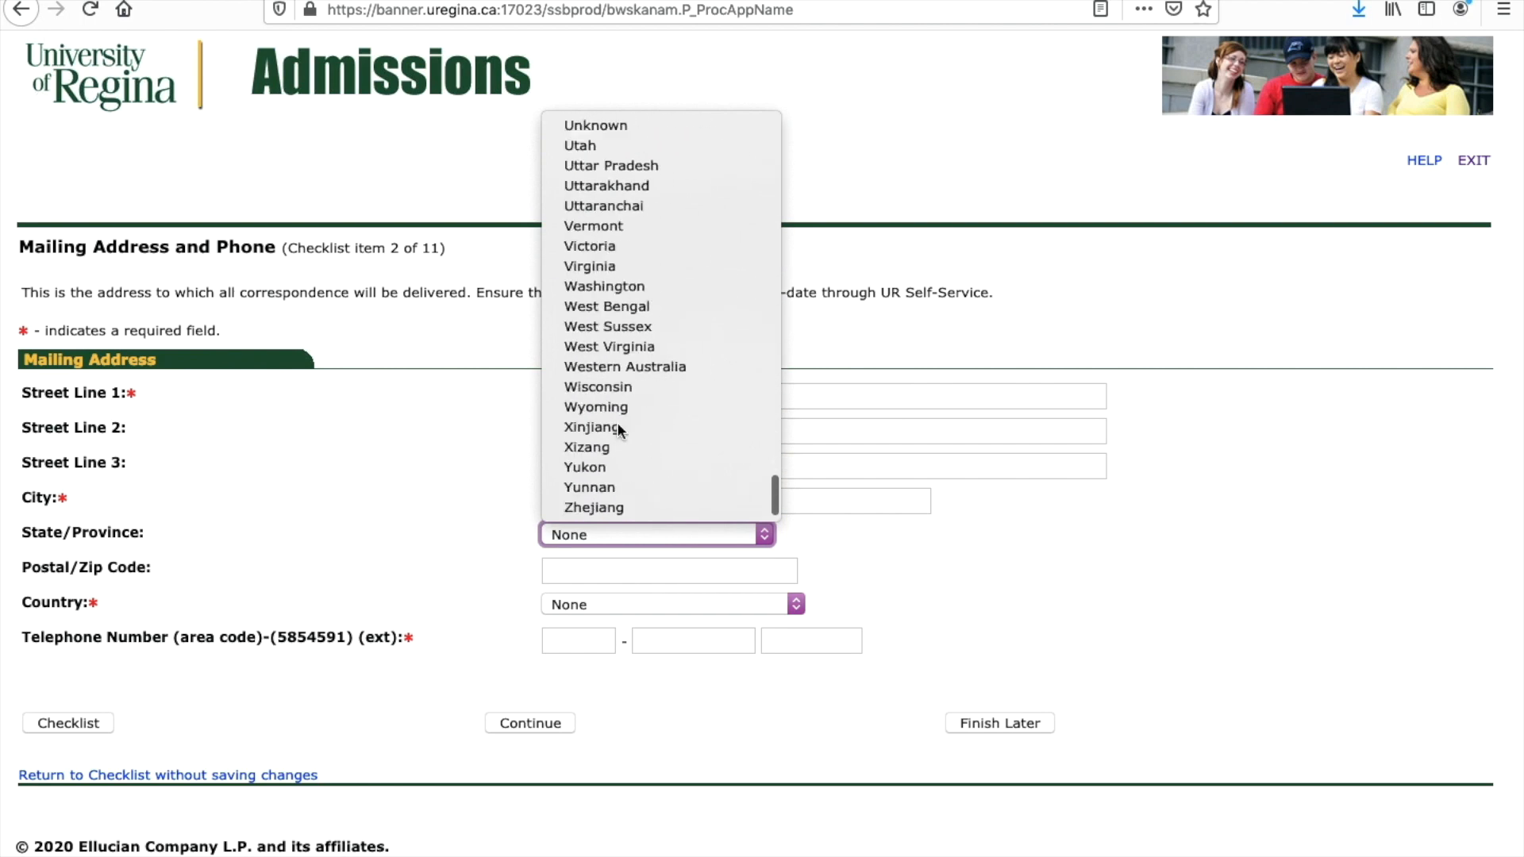
scroll(618, 427, "up", 20)
left_click(914, 534)
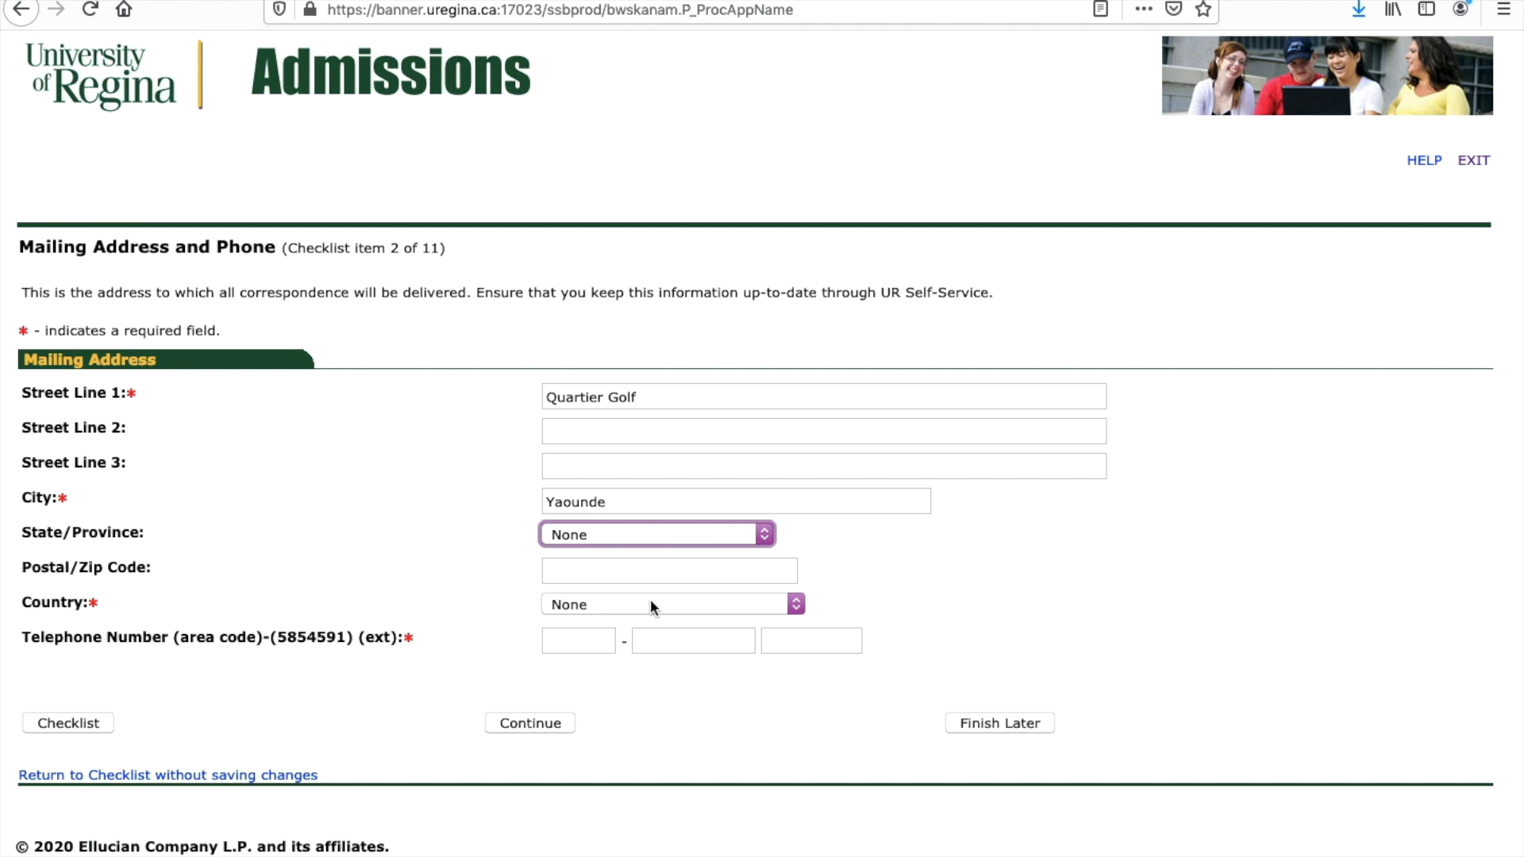
Step: Set the mailing address country to Cameroon
left_click(794, 604)
scroll(702, 513, "down", 9)
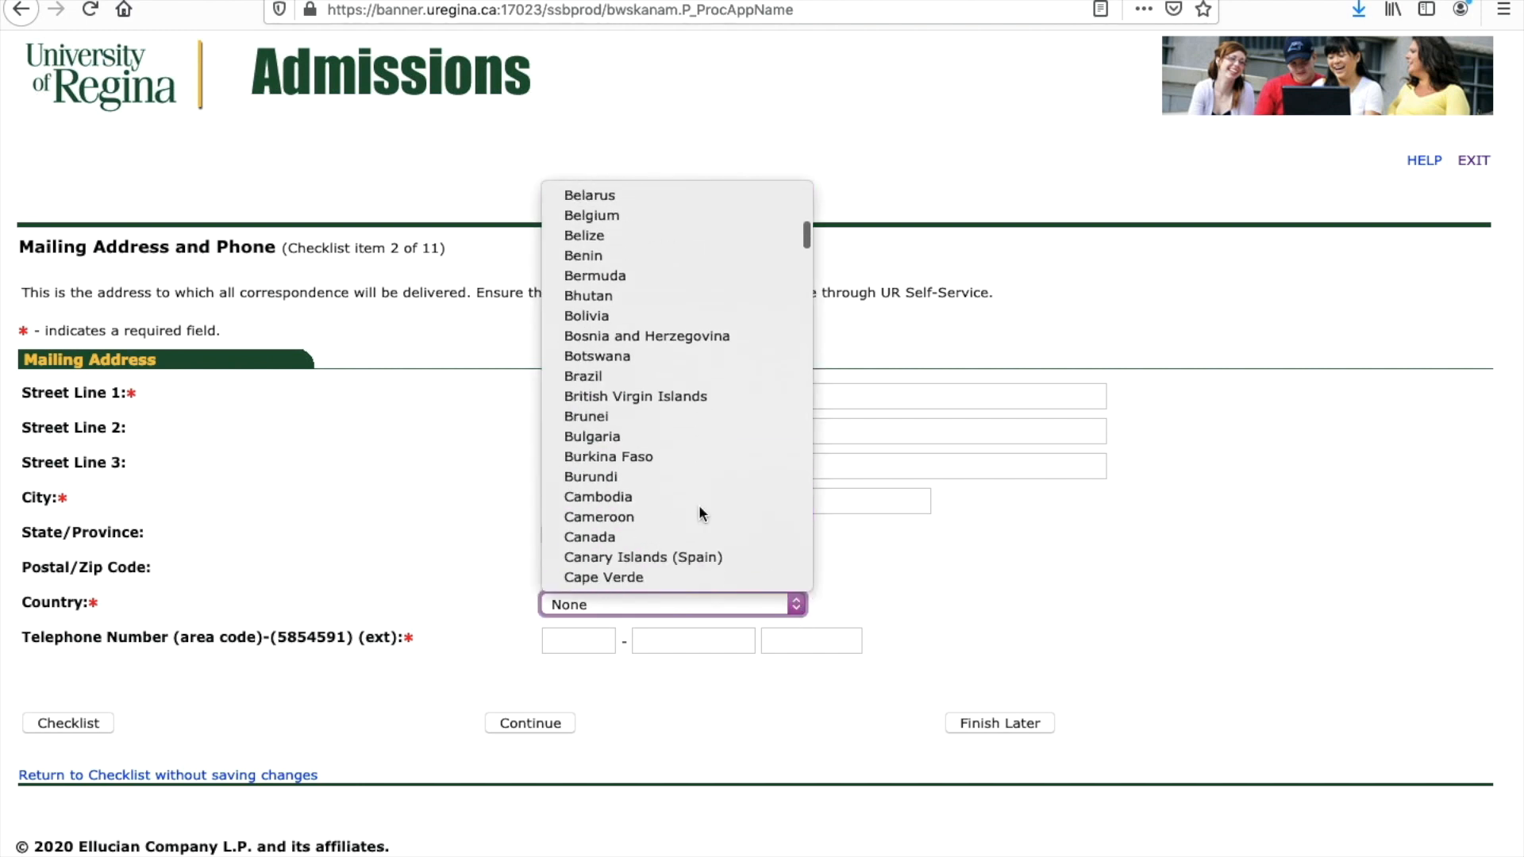
scroll(699, 505, "up", 1)
left_click(611, 325)
left_click(676, 601)
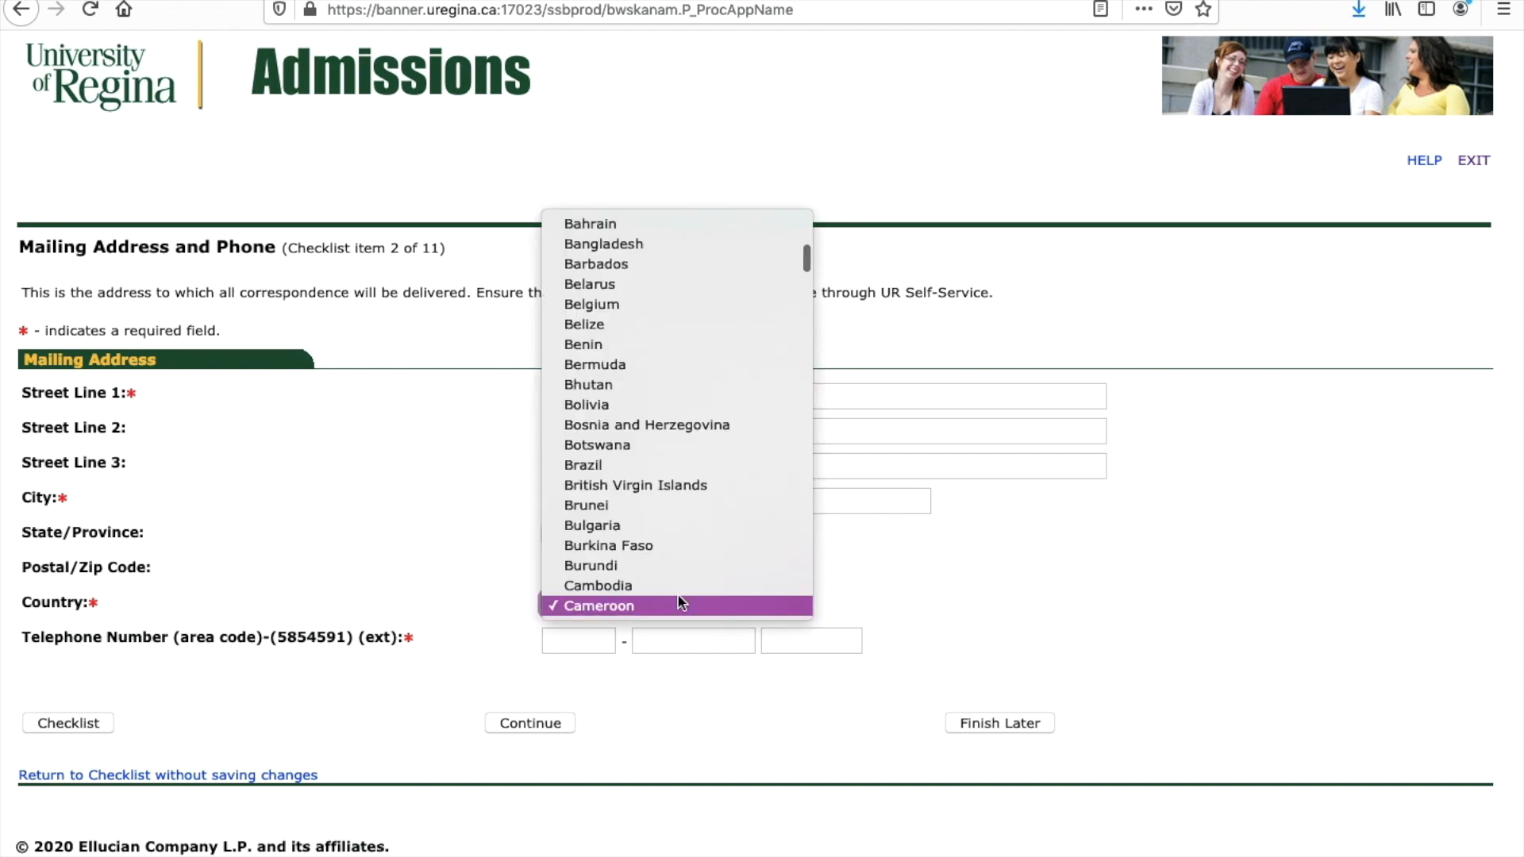
left_click(683, 606)
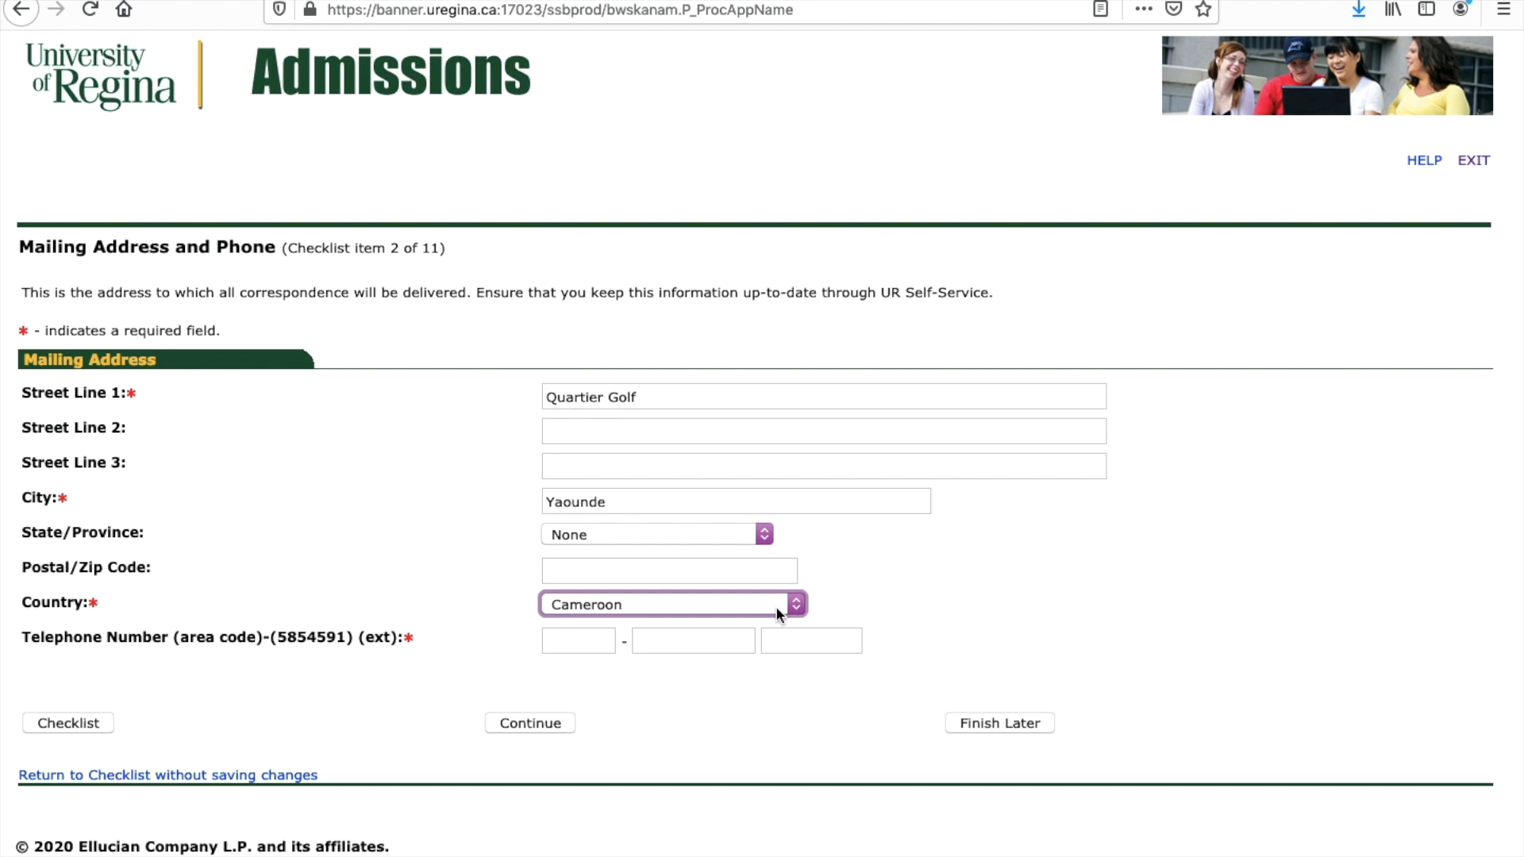
Step: Enter the applicant's telephone area code, number and extension
left_click(563, 645)
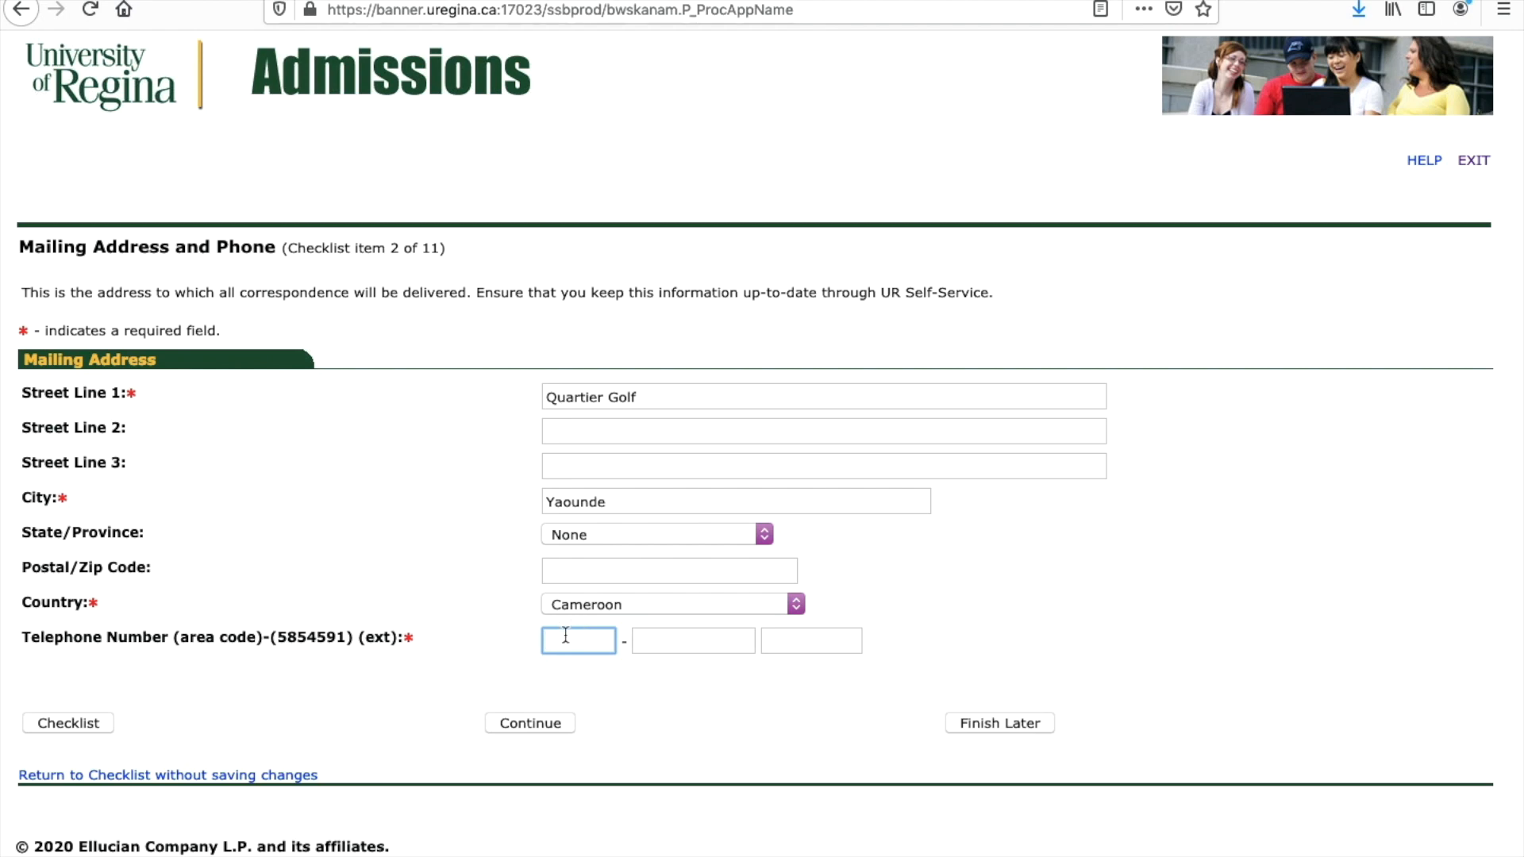
left_click(671, 642)
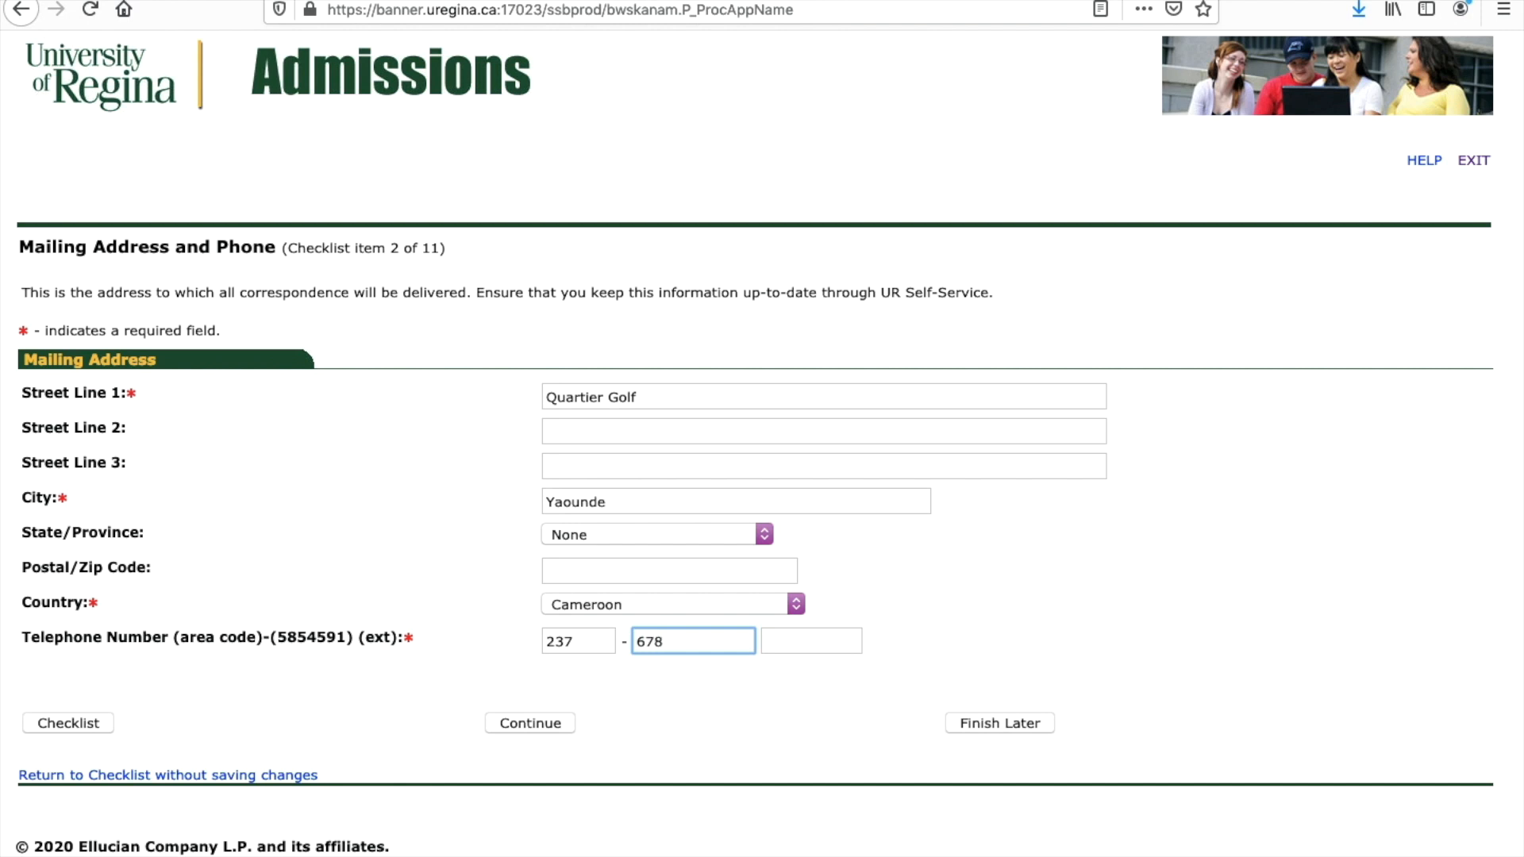
type("0")
left_click(778, 643)
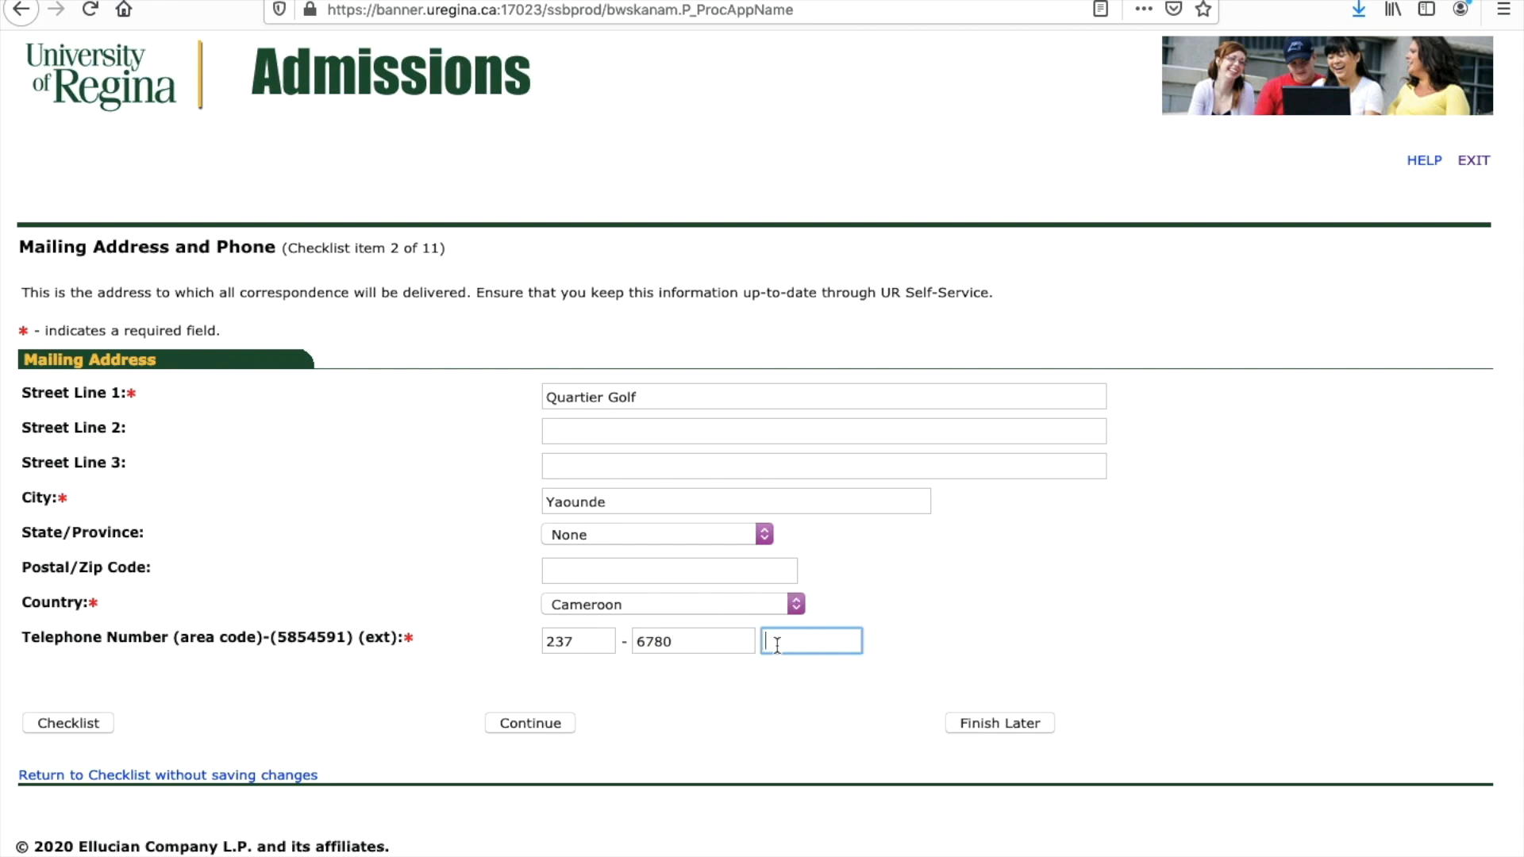
Step: Save the mailing address, then leave Status in Canada at None on Personal Information
left_click(501, 724)
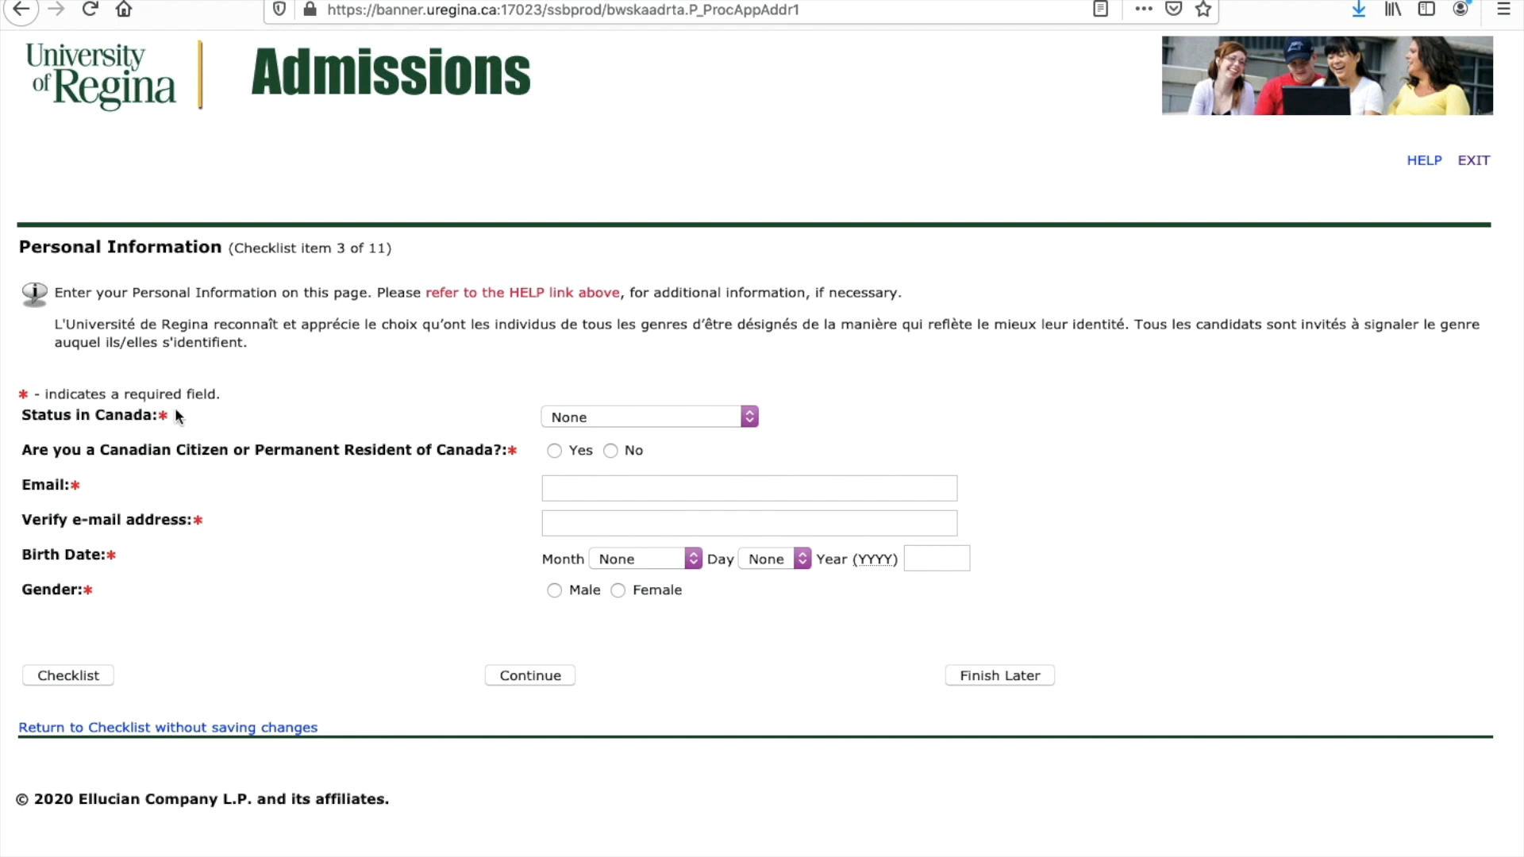
left_click(722, 419)
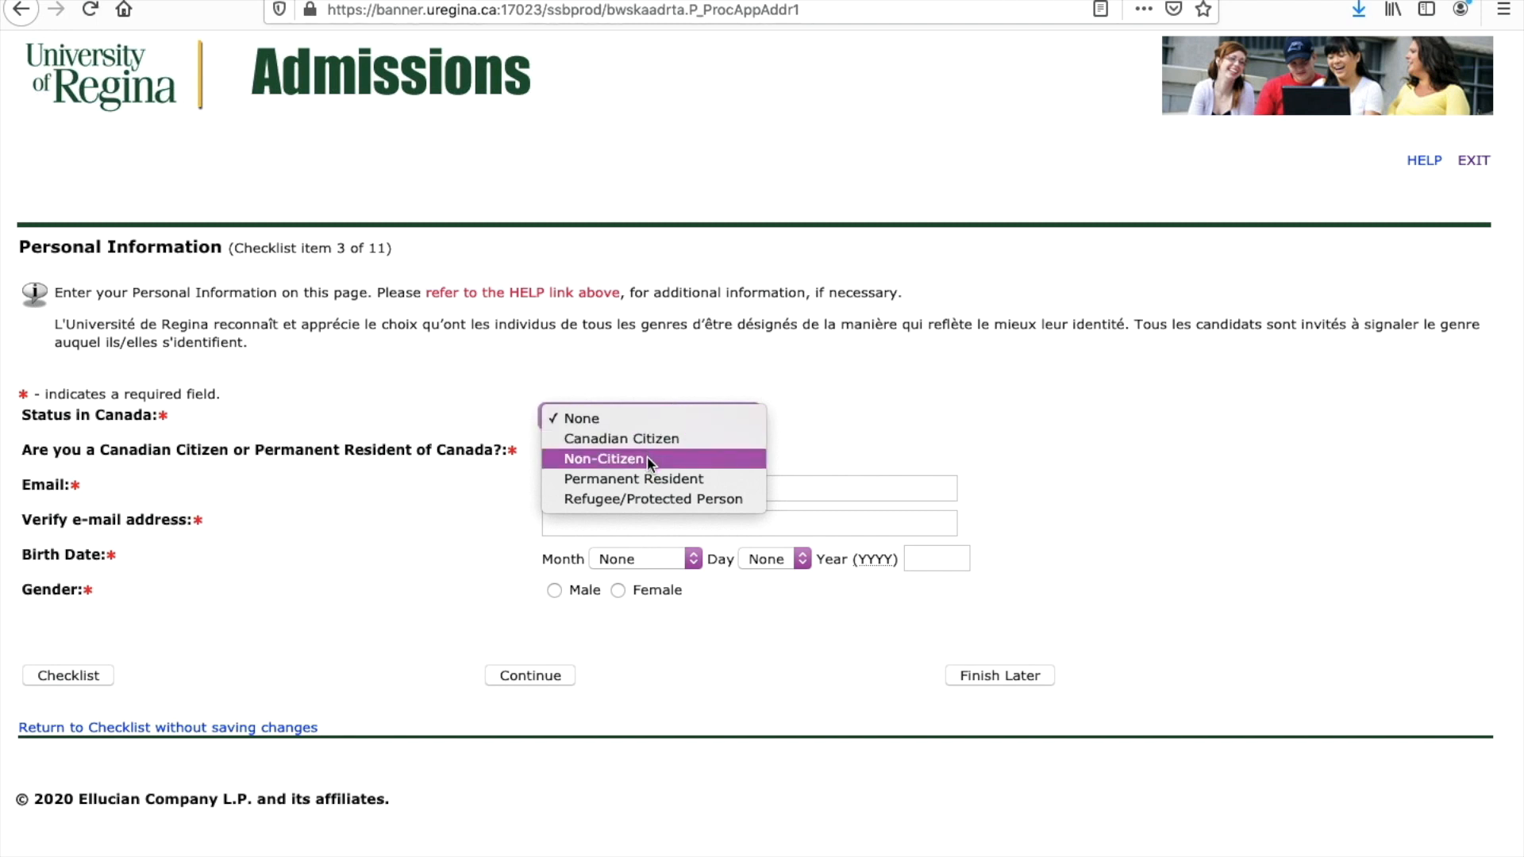
left_click(690, 454)
left_click(747, 415)
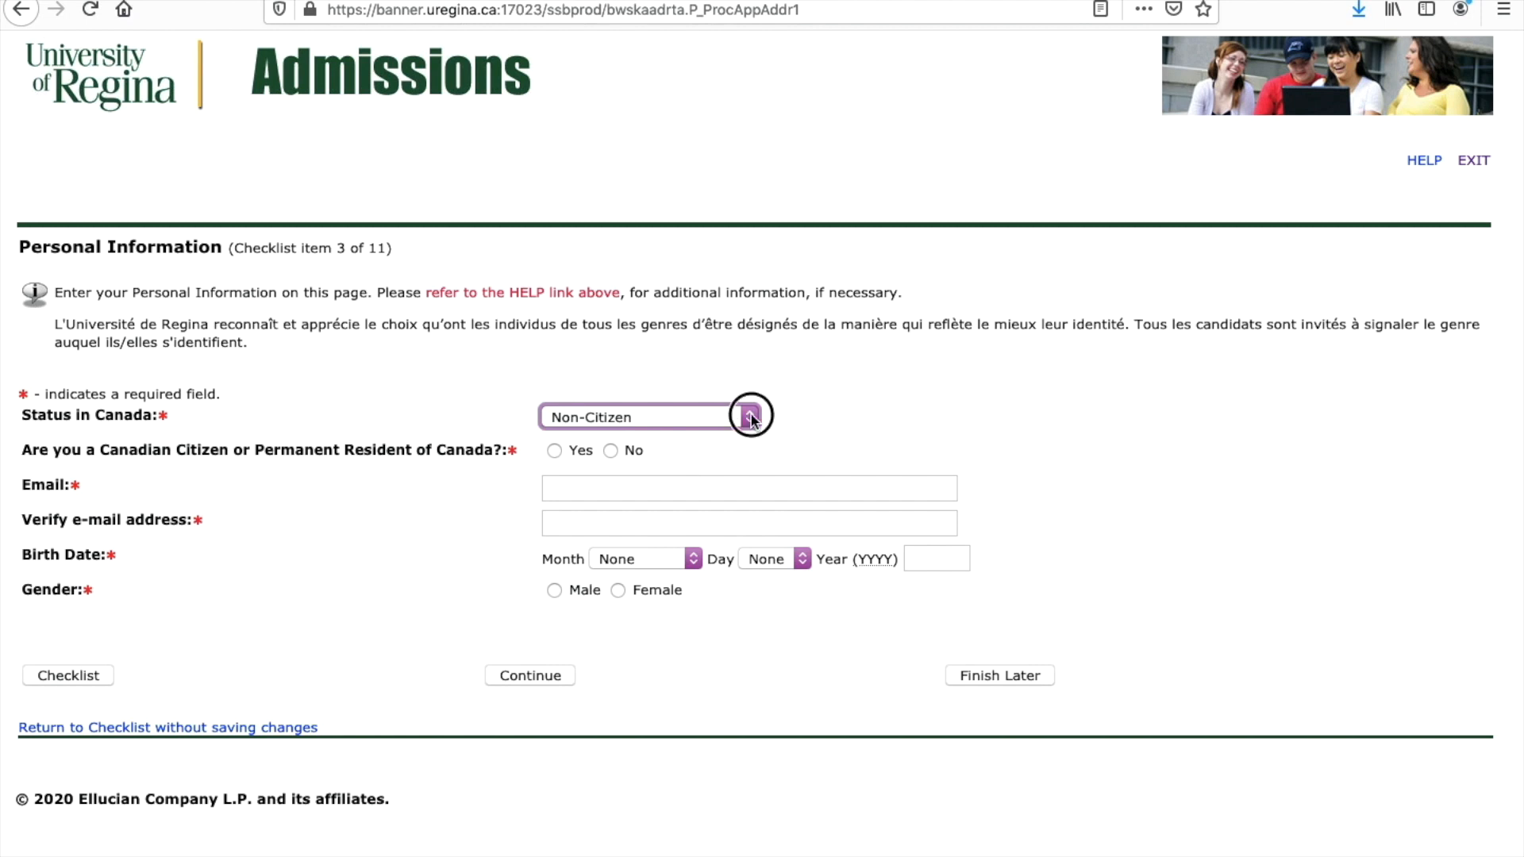
left_click(722, 378)
left_click(786, 427)
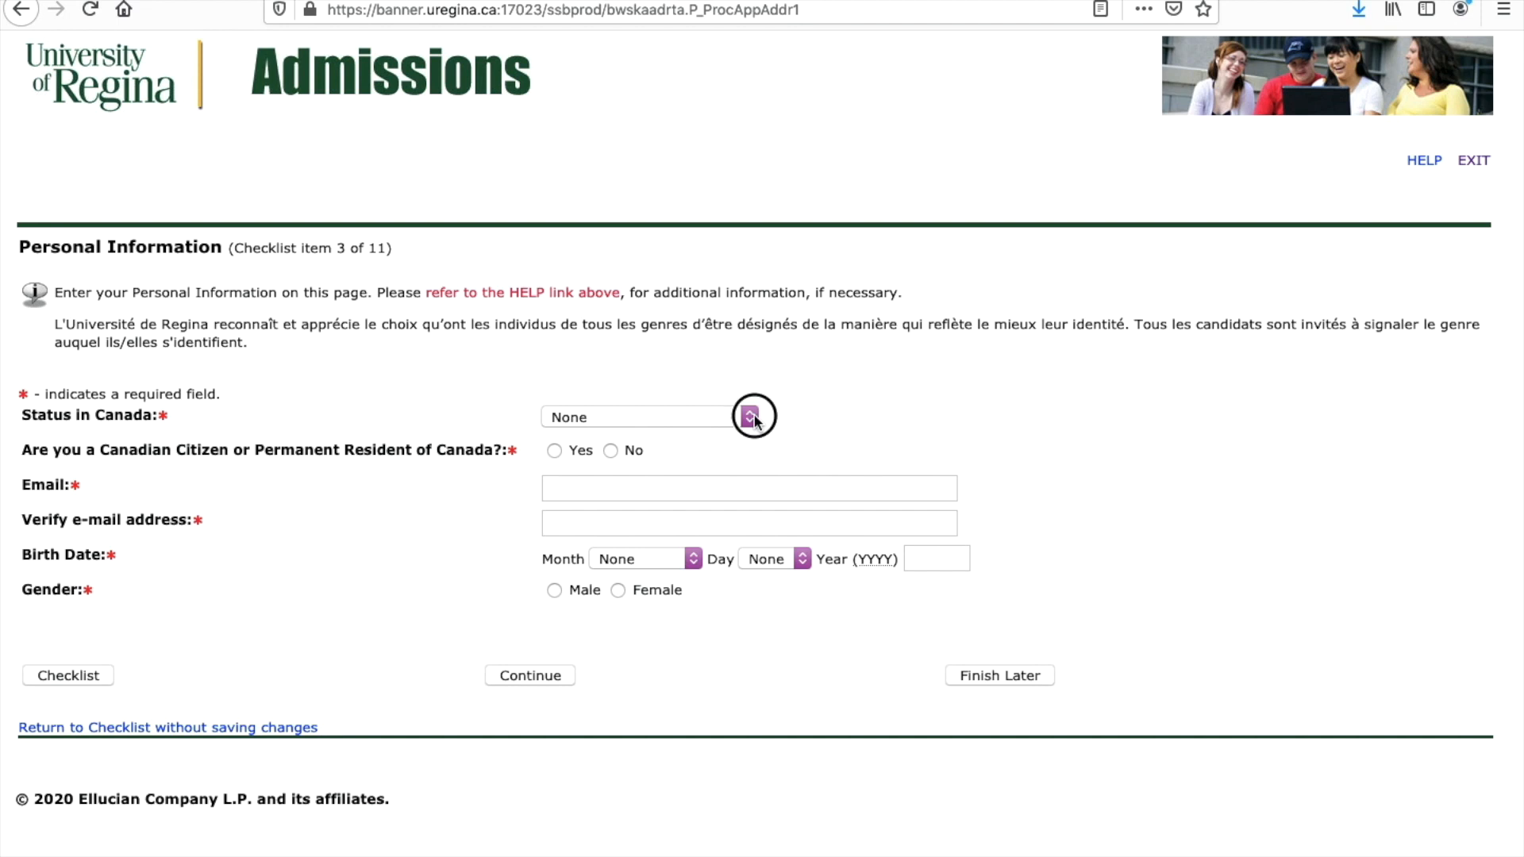
left_click(750, 418)
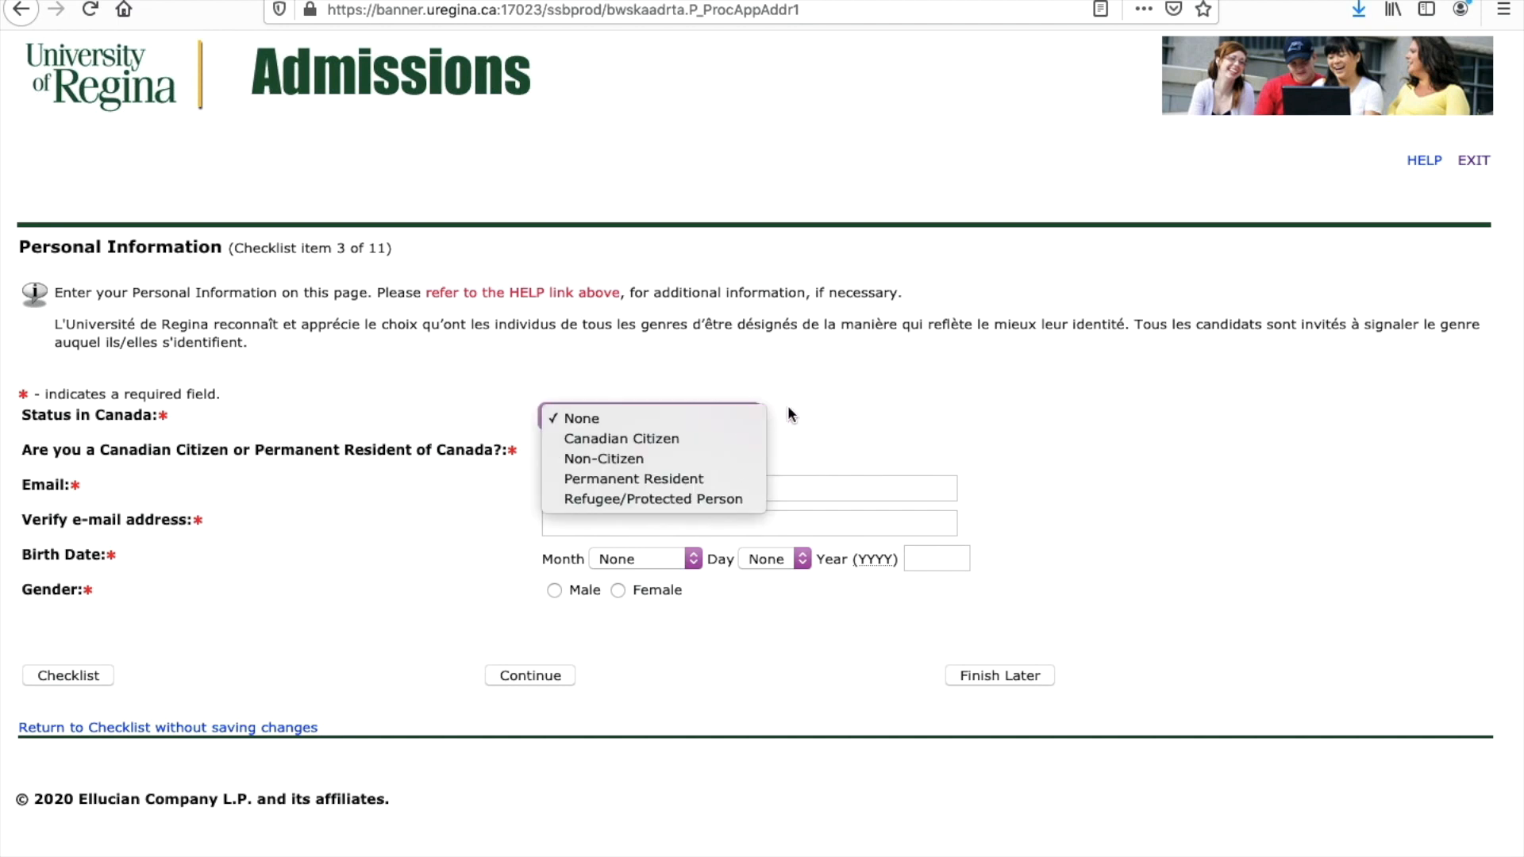
left_click(788, 408)
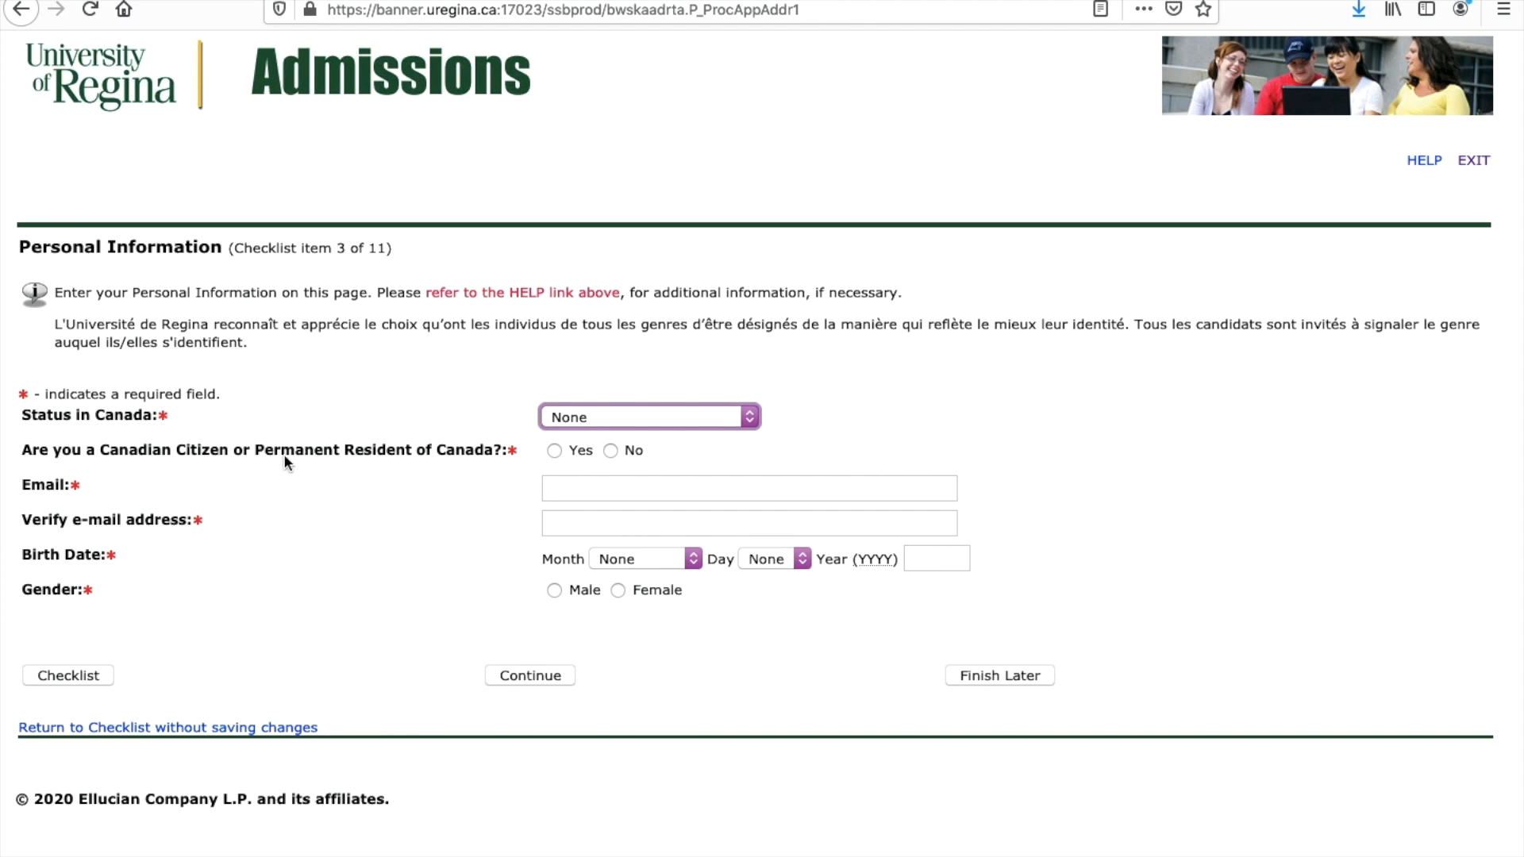
Step: Answer No to Canadian citizen/permanent resident, choose Female gender, and submit
left_click(612, 450)
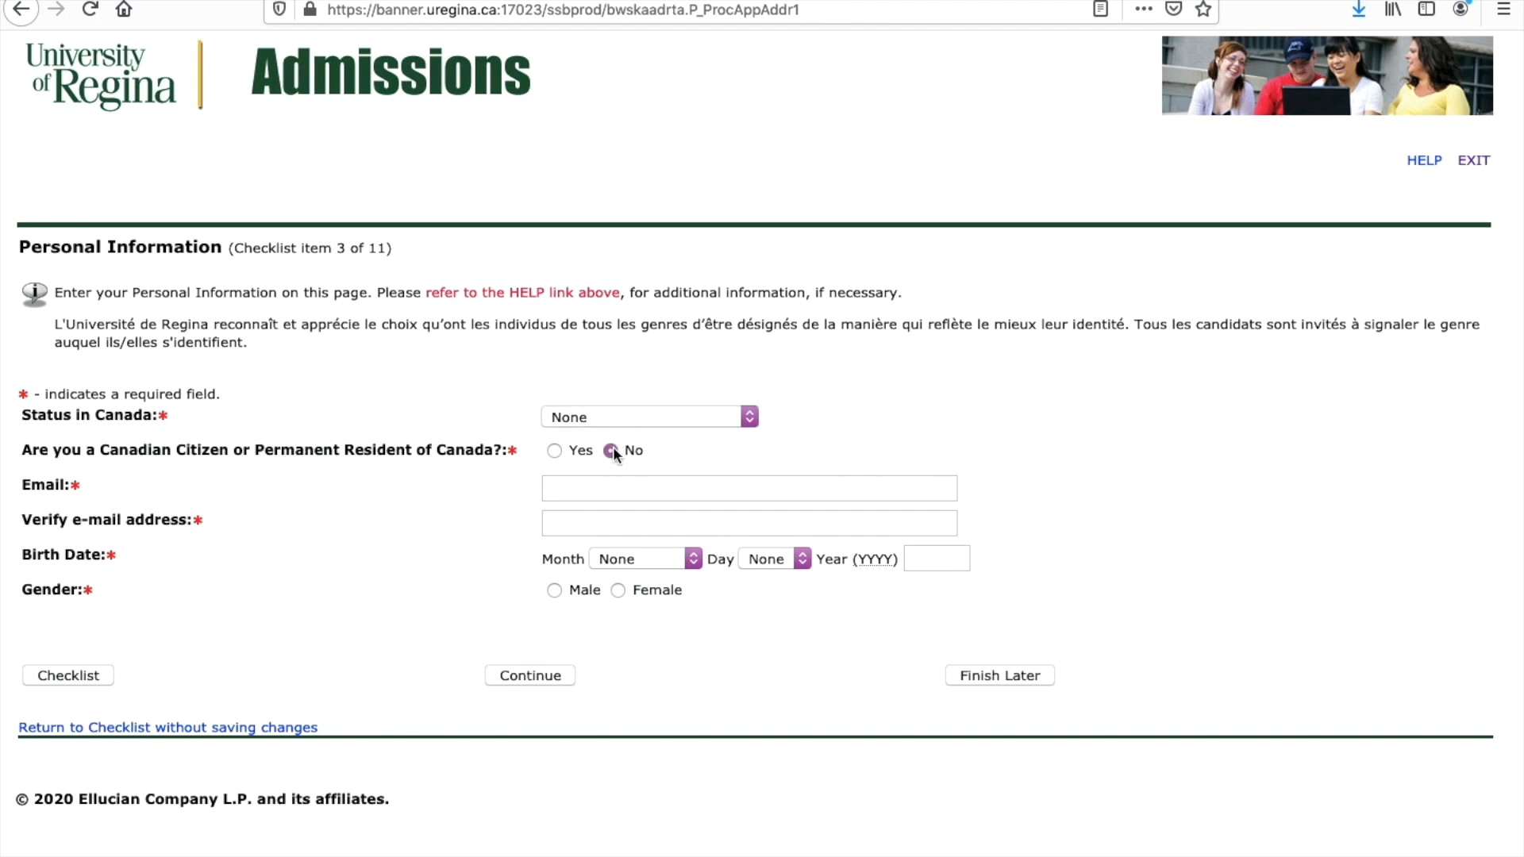
left_click(562, 486)
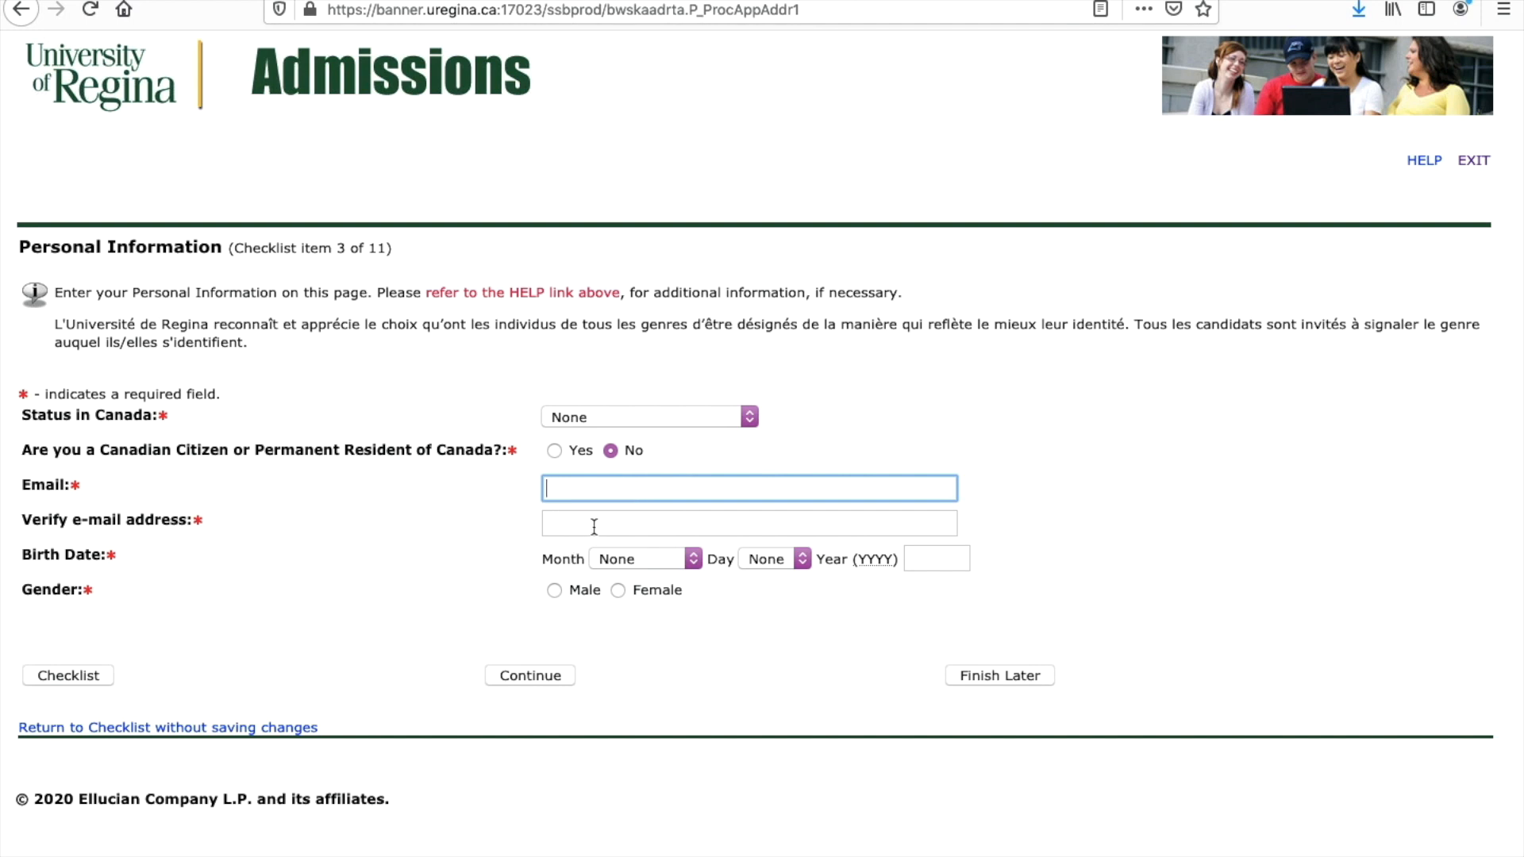
left_click(619, 590)
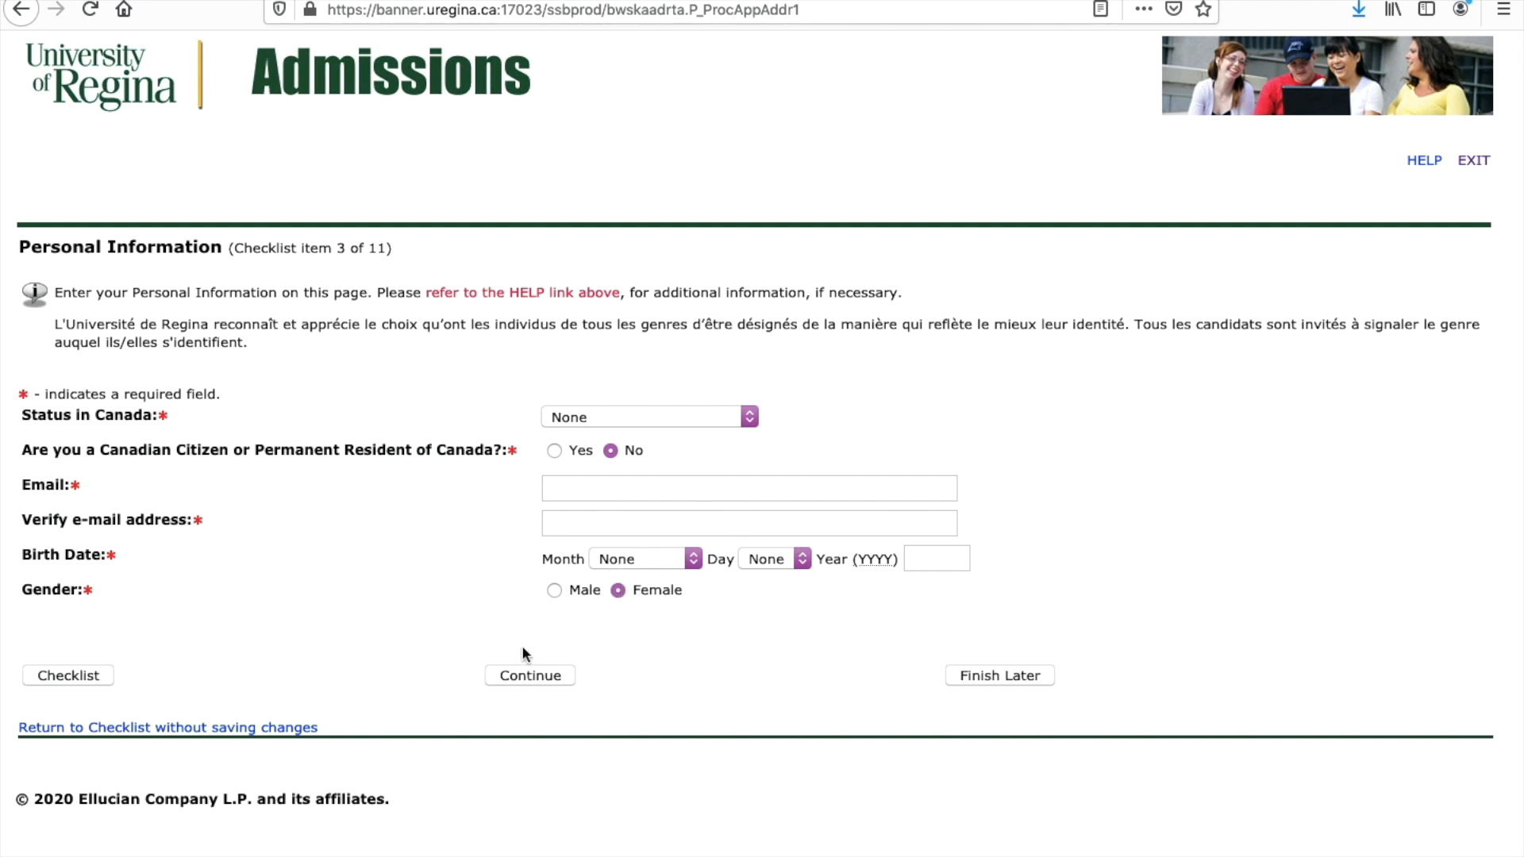
left_click(521, 677)
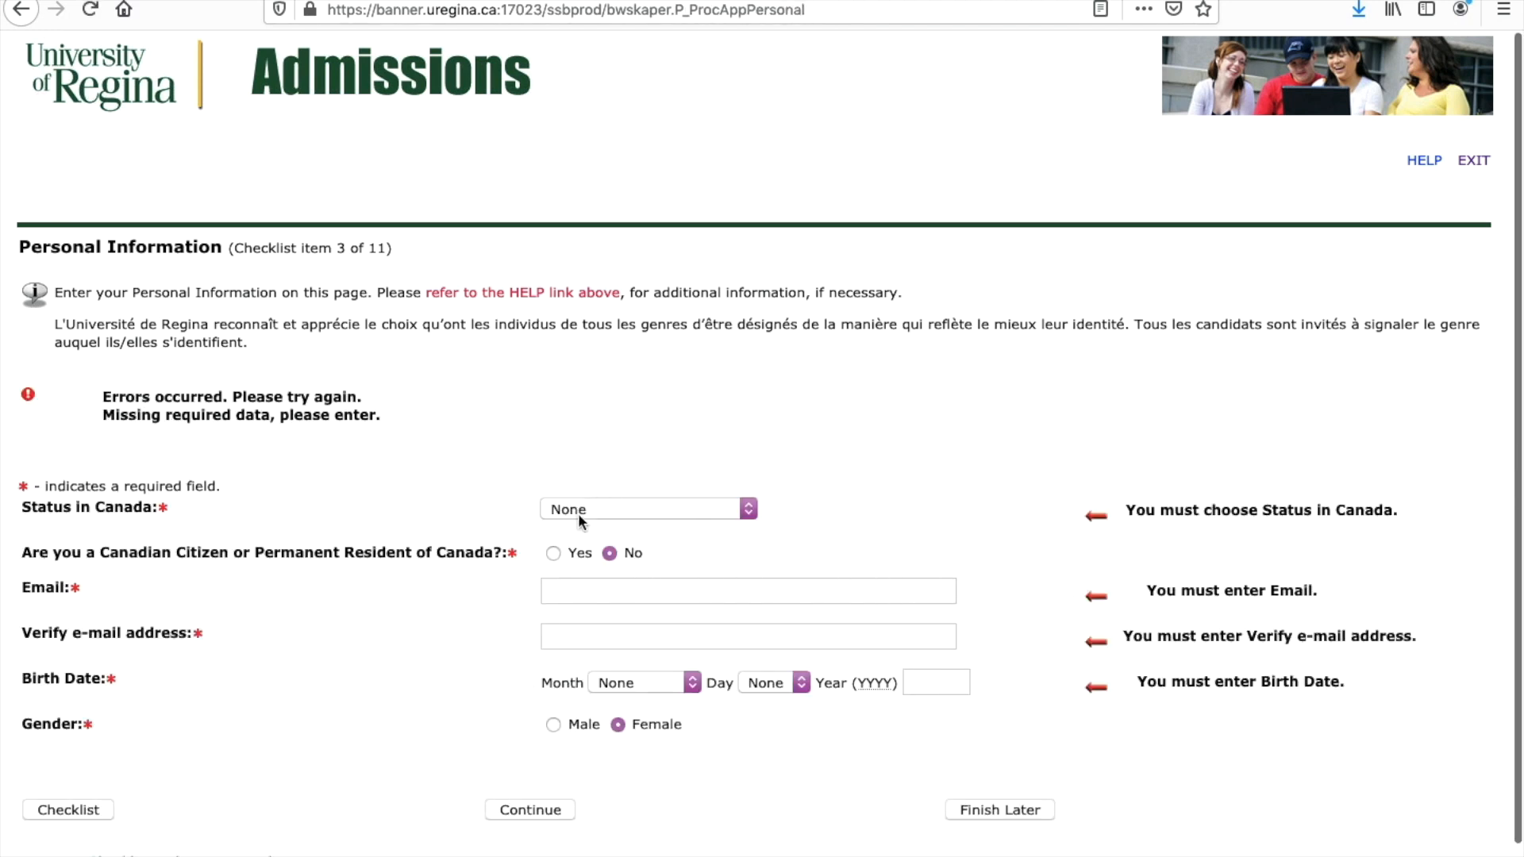
Step: Set Status in Canada to Non-Citizen
scroll(591, 516, "down", 1)
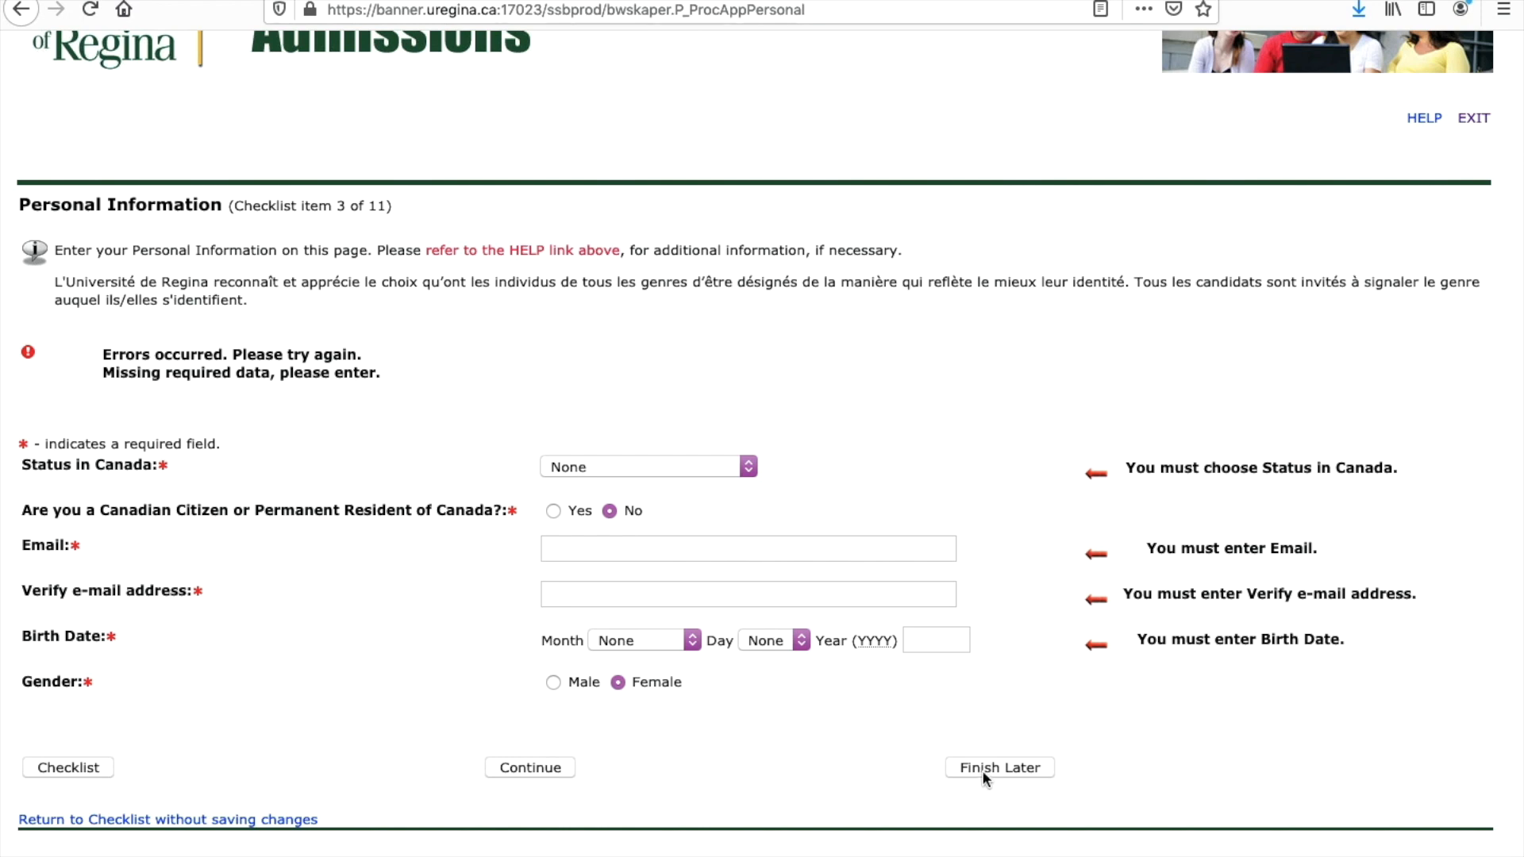
left_click(585, 550)
left_click(656, 469)
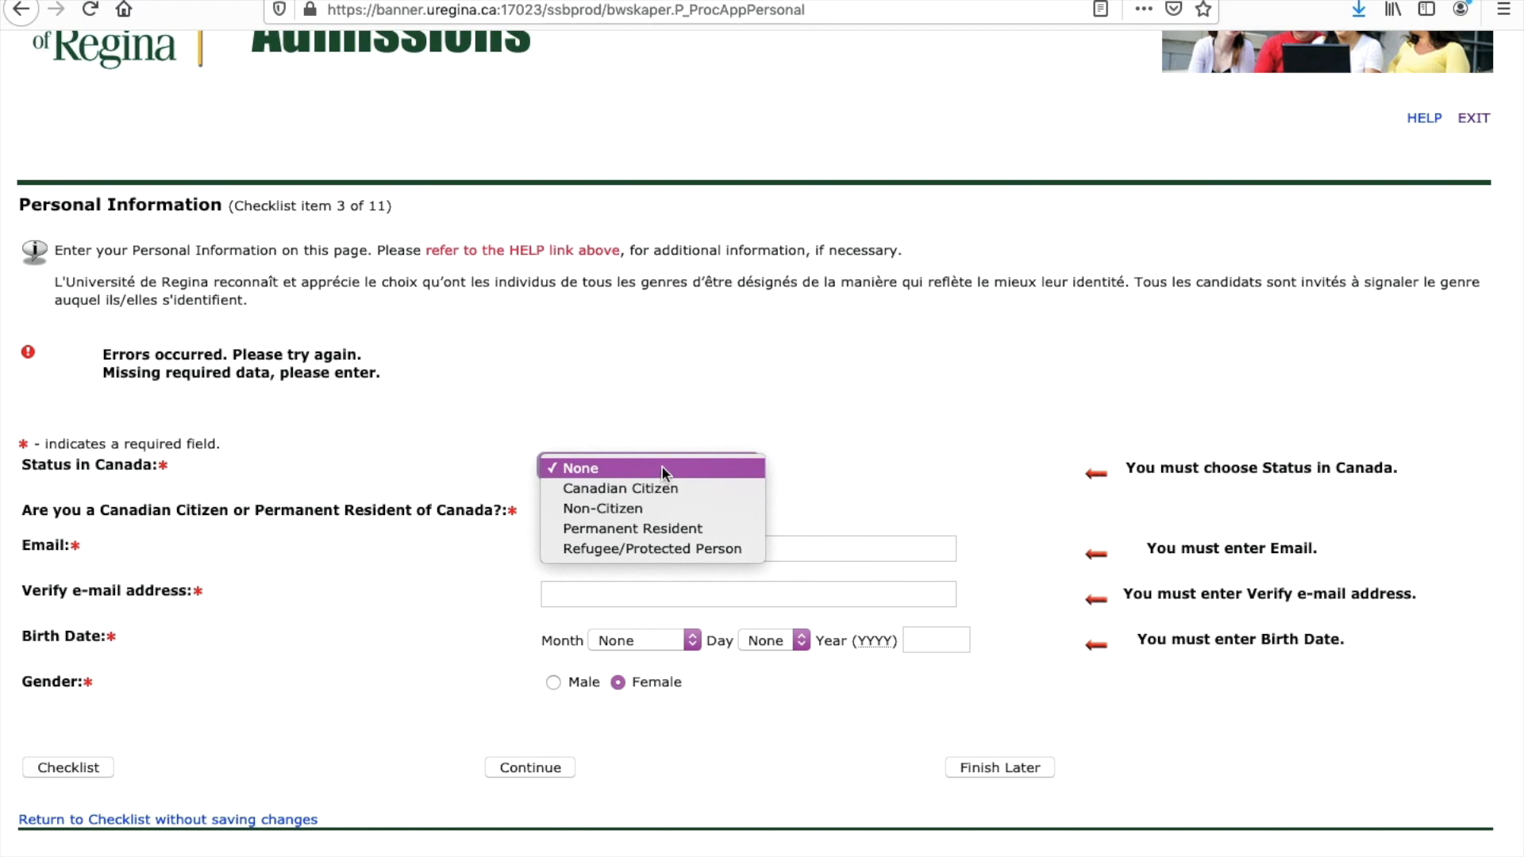
left_click(618, 508)
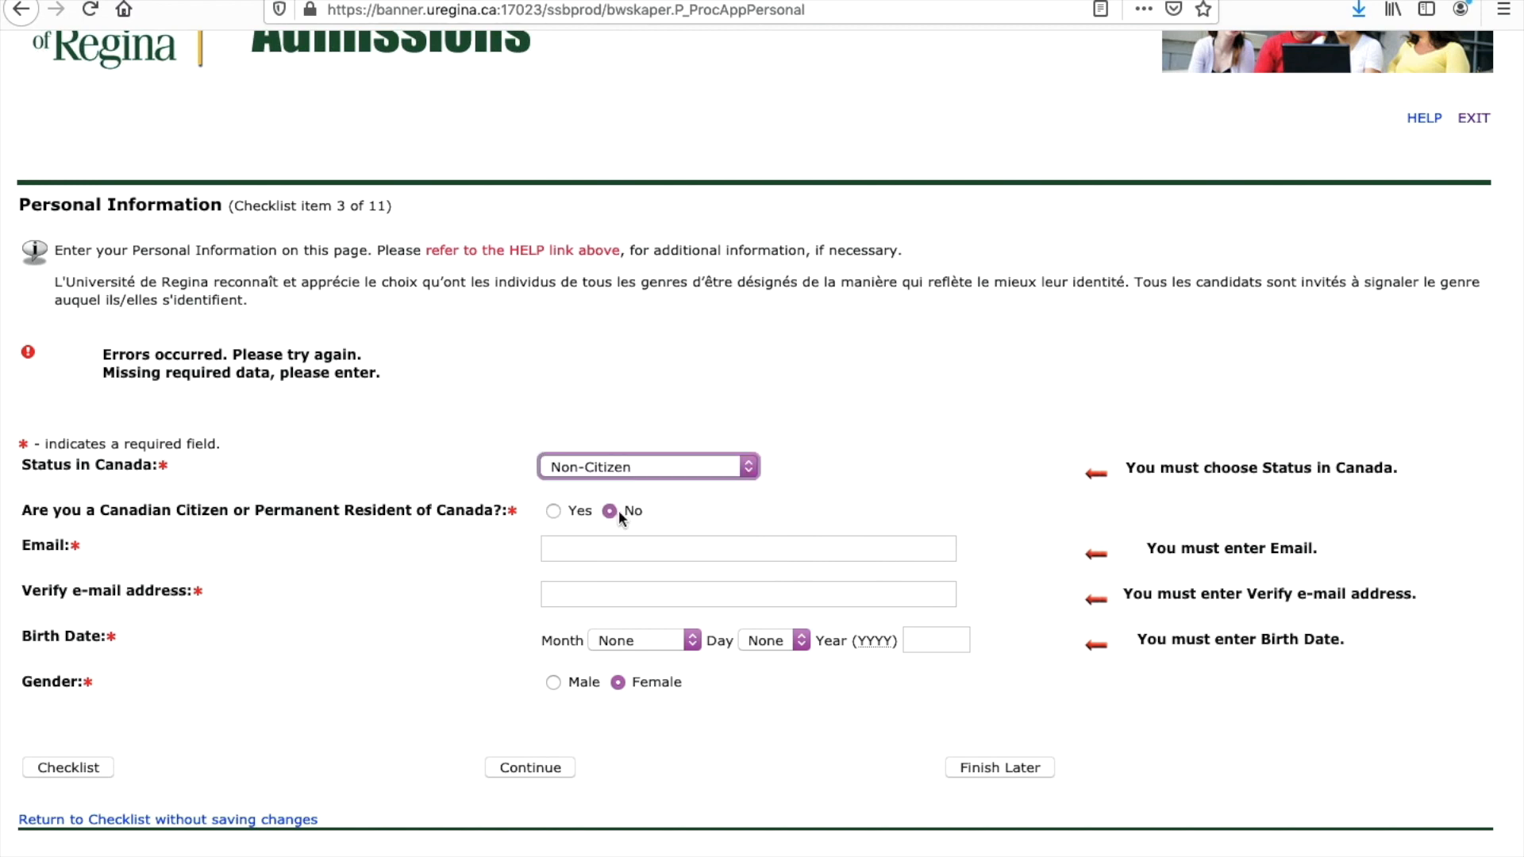
left_click(659, 468)
left_click(651, 465)
Step: Enter the applicant's e-mail address and its confirmation
left_click(583, 544)
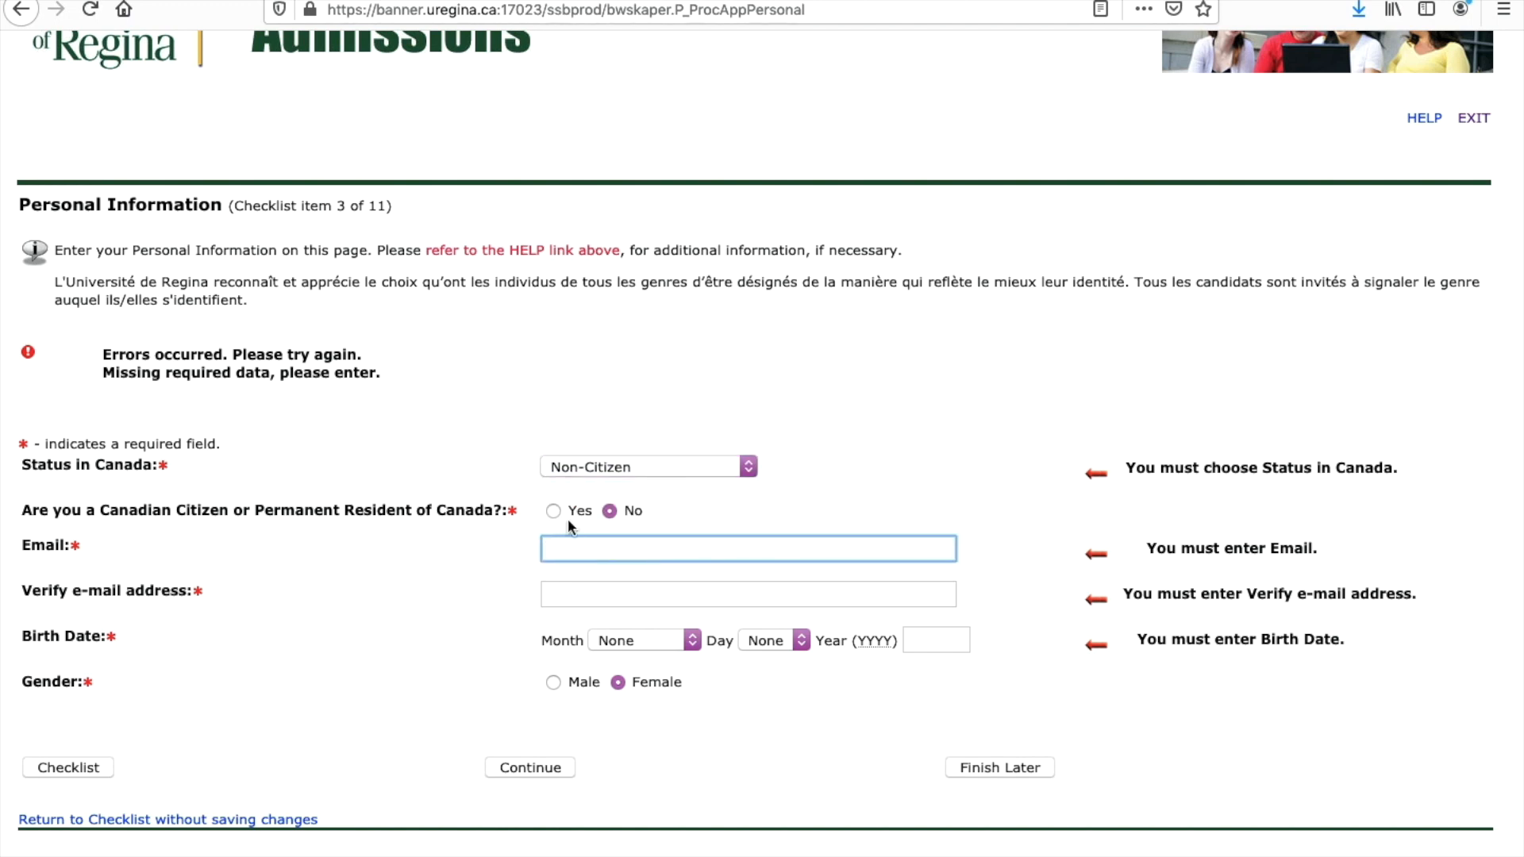
left_click(579, 596)
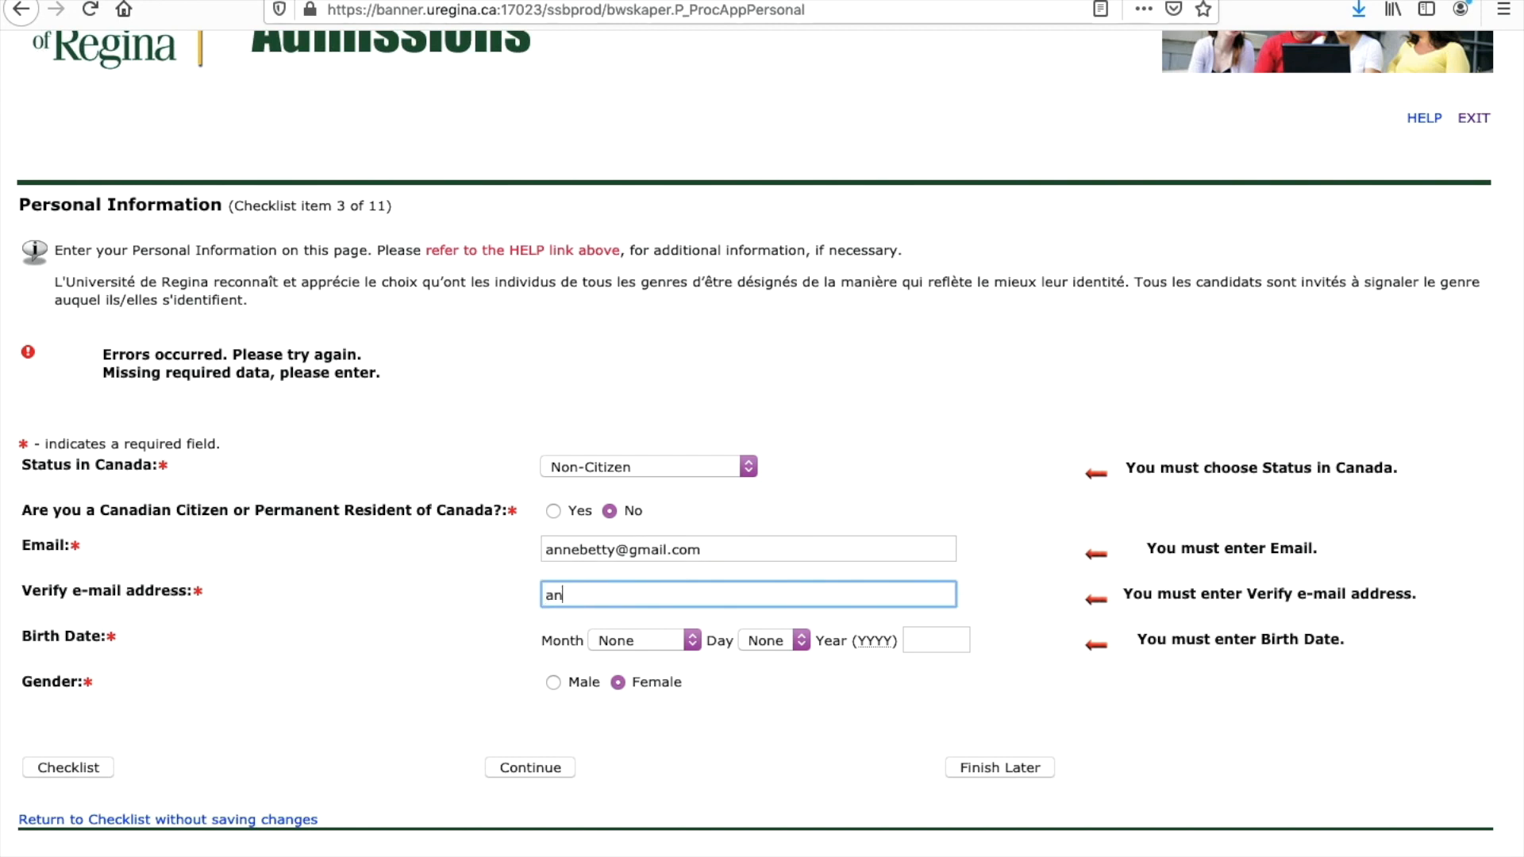
key("BackSpace")
Step: Set the birth date to March 16, 2004 and submit the personal information
left_click(681, 640)
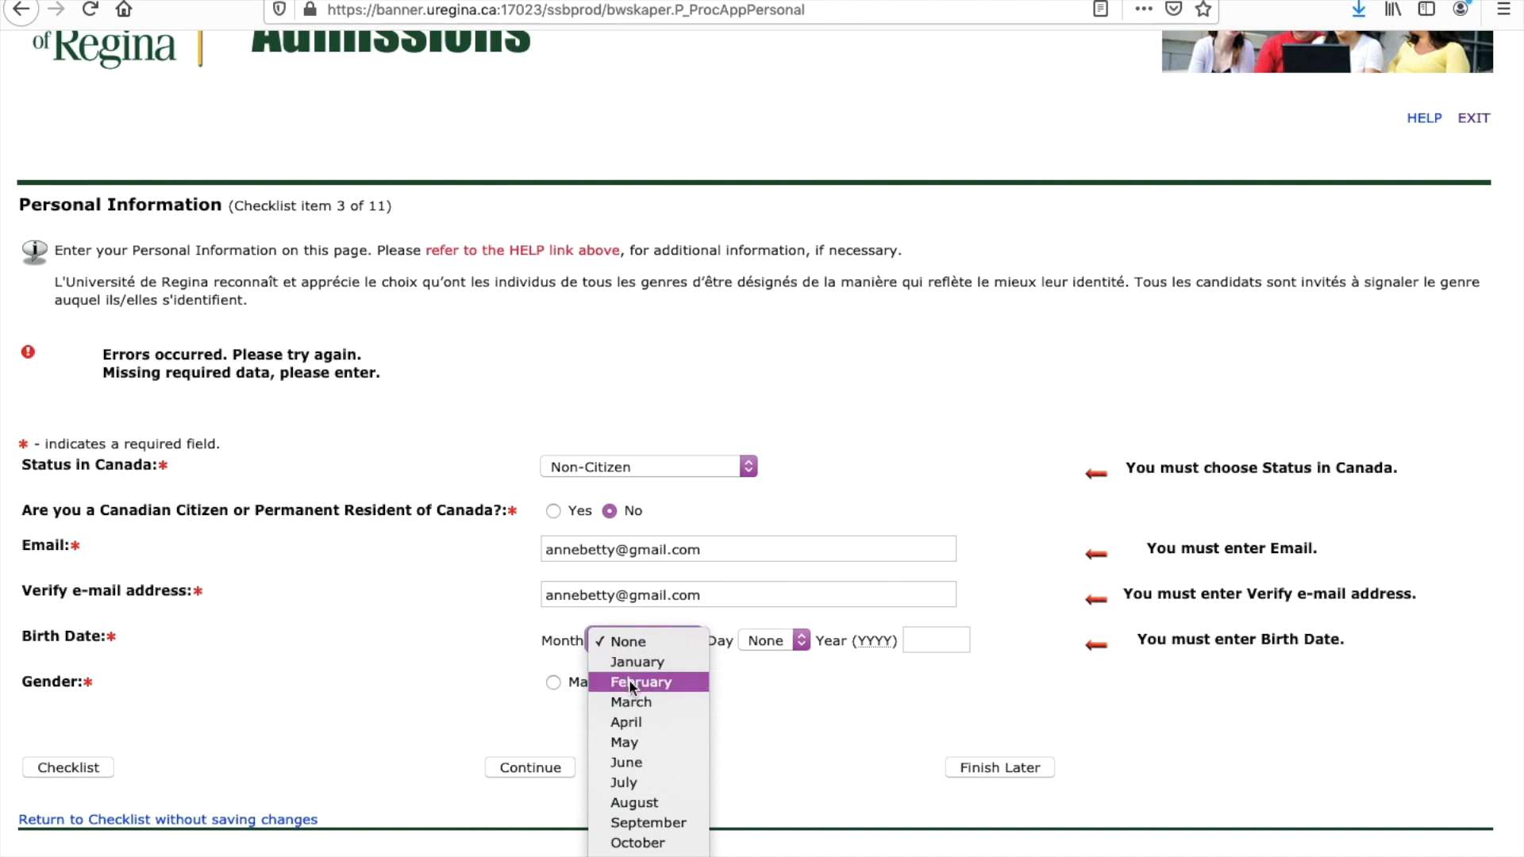
left_click(631, 702)
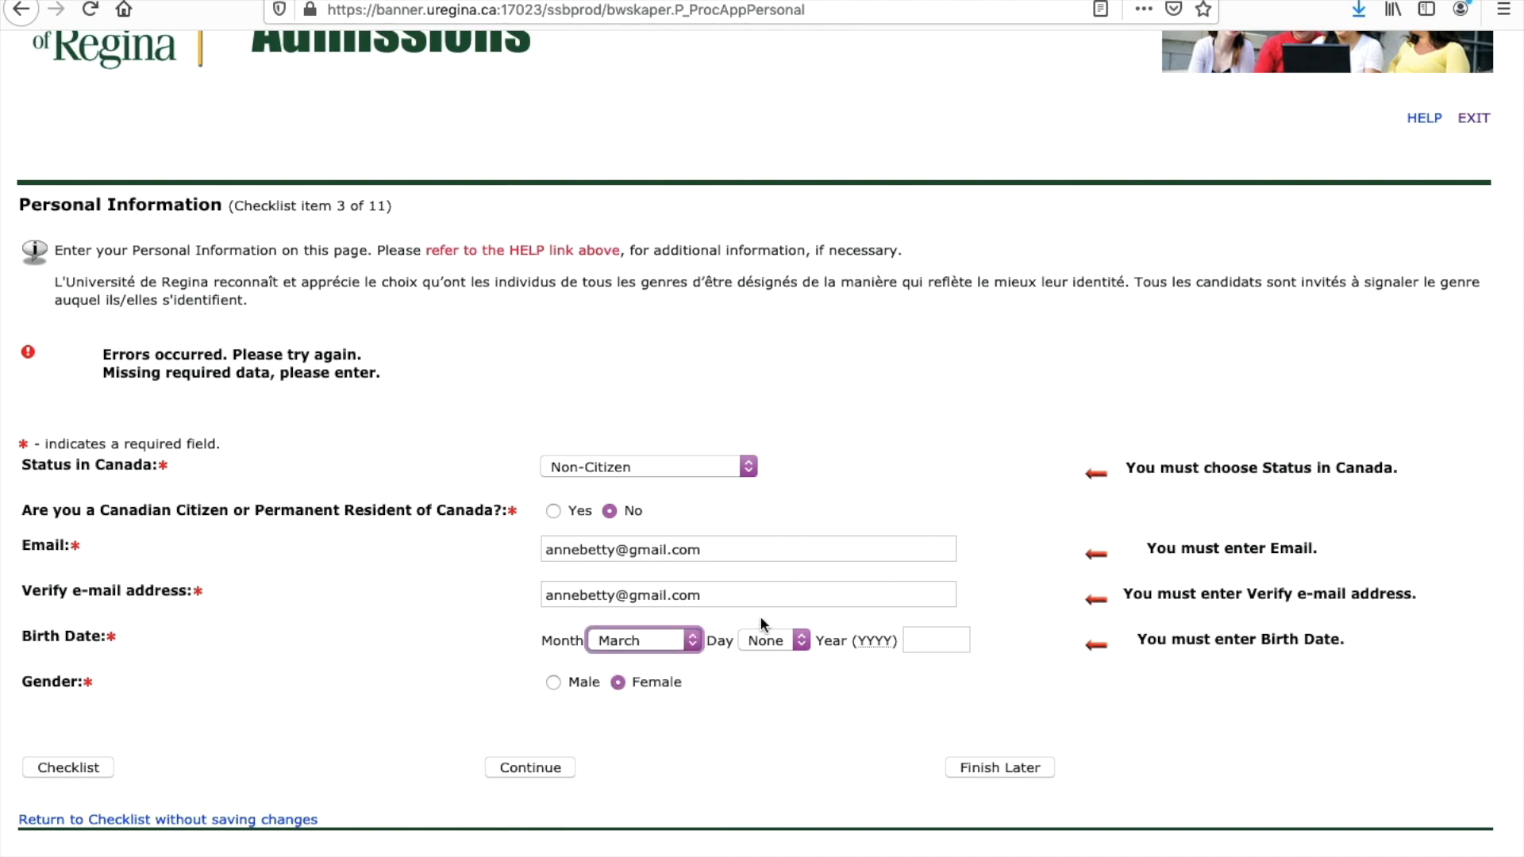
left_click(797, 642)
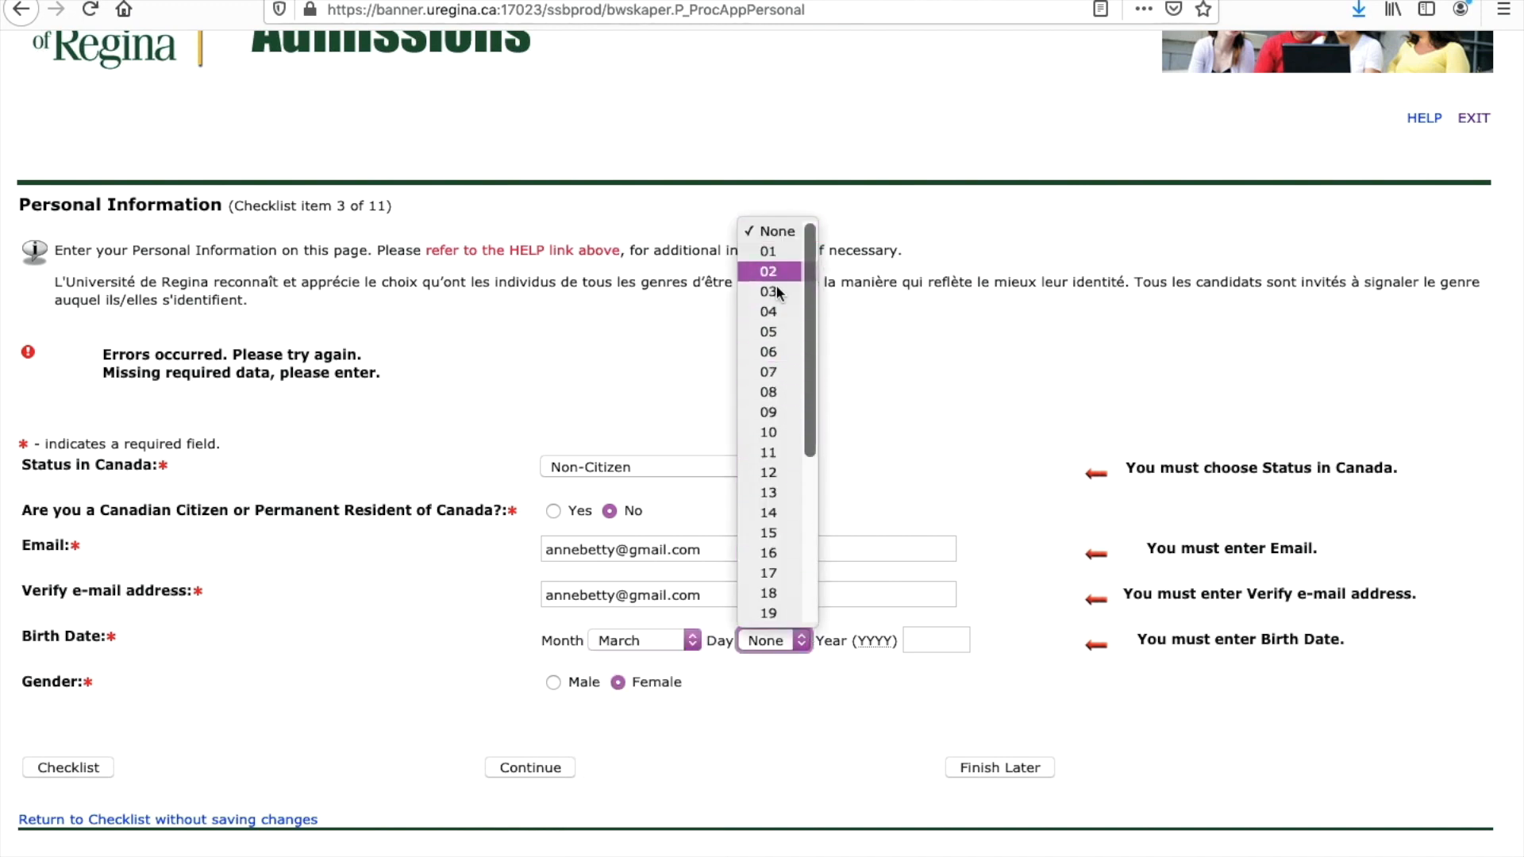
left_click(770, 553)
left_click(939, 641)
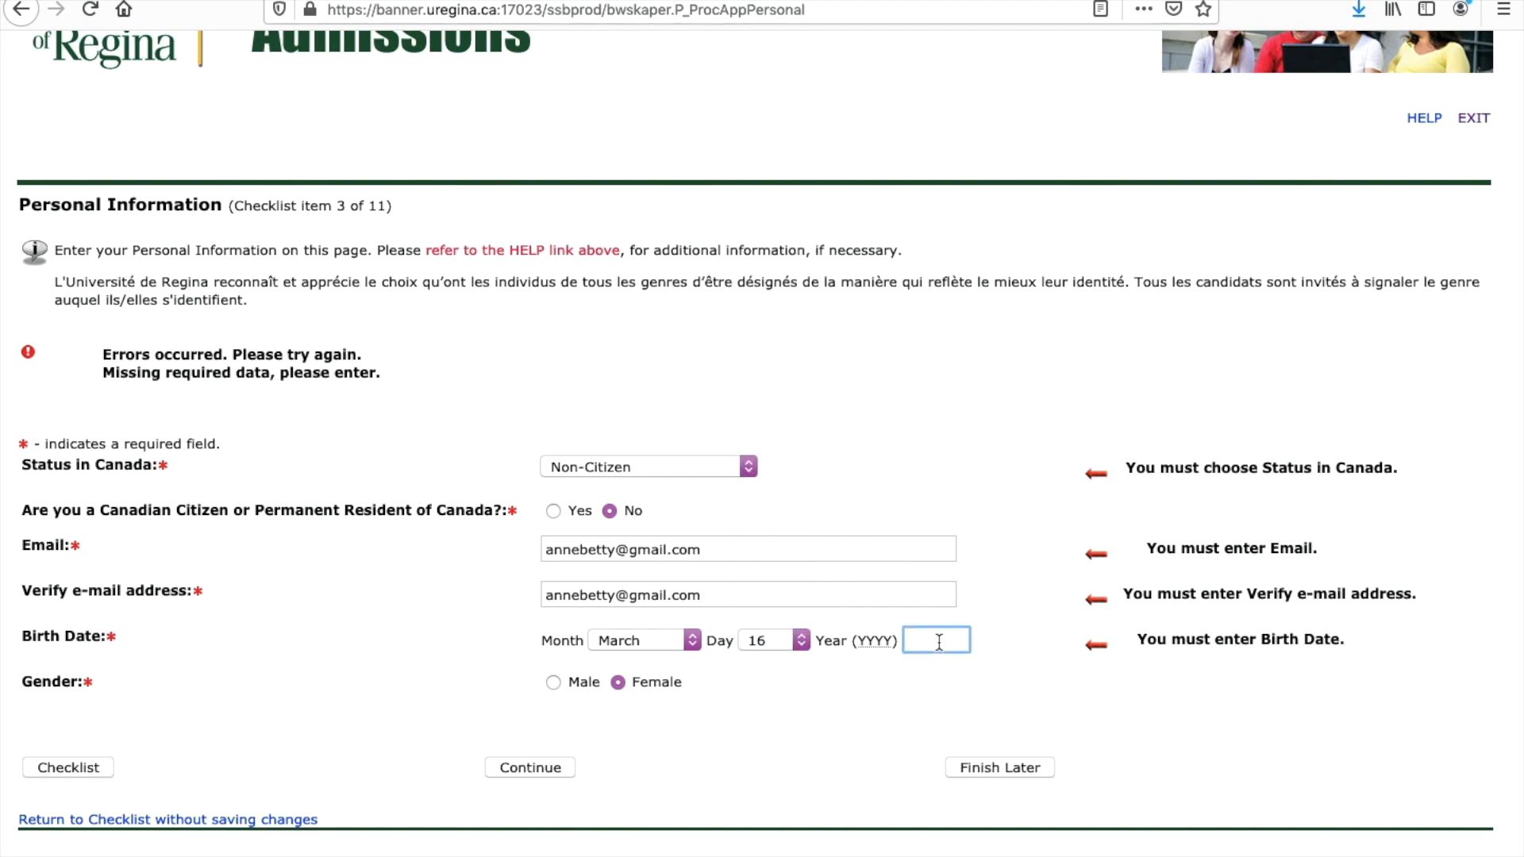
type("2004")
left_click(537, 770)
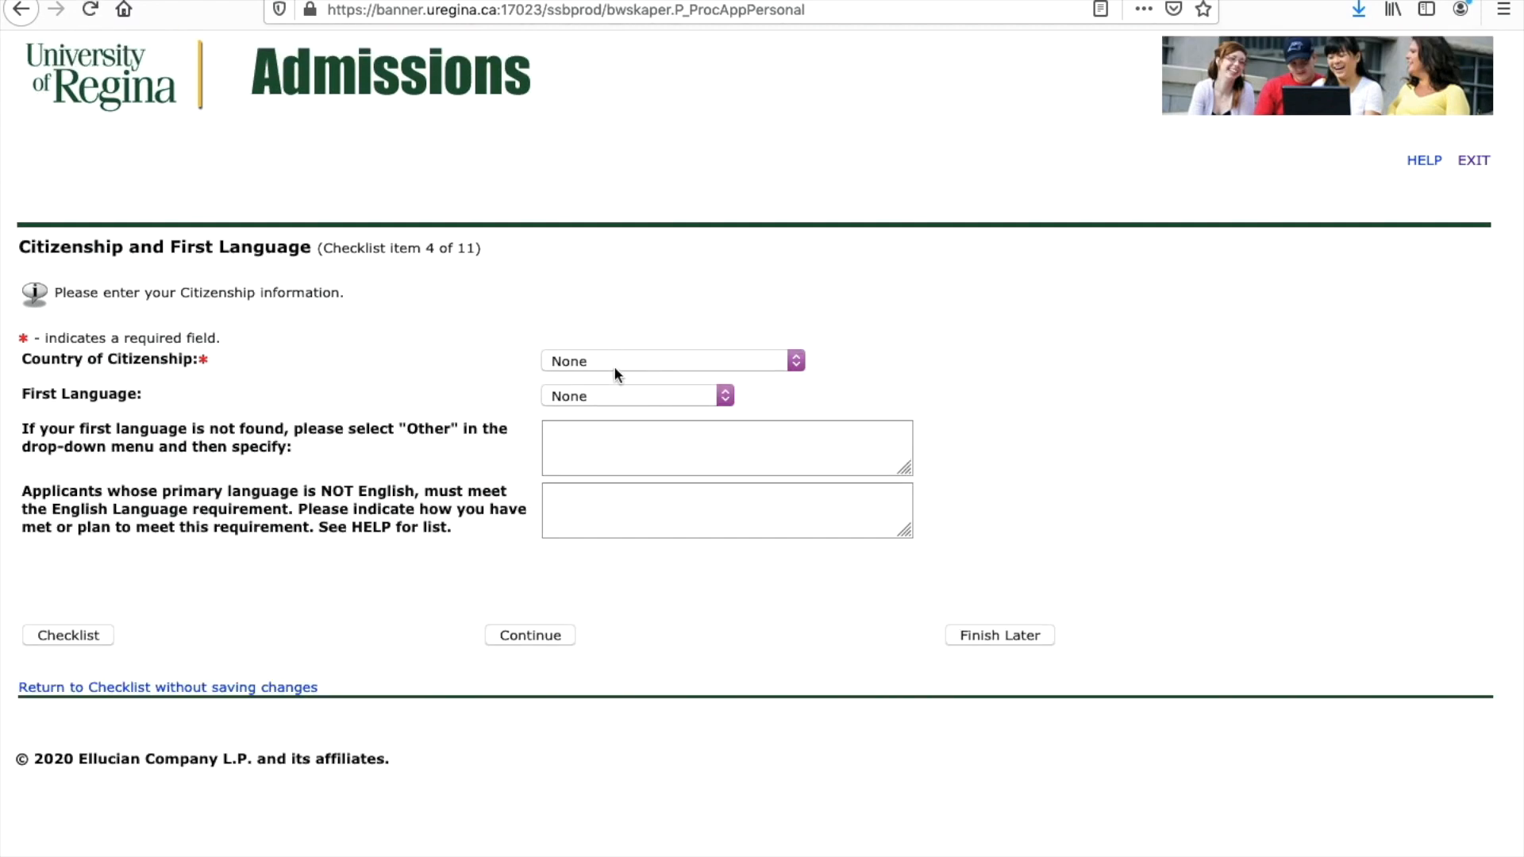
Step: Choose Cameroon as the country of citizenship
left_click(615, 364)
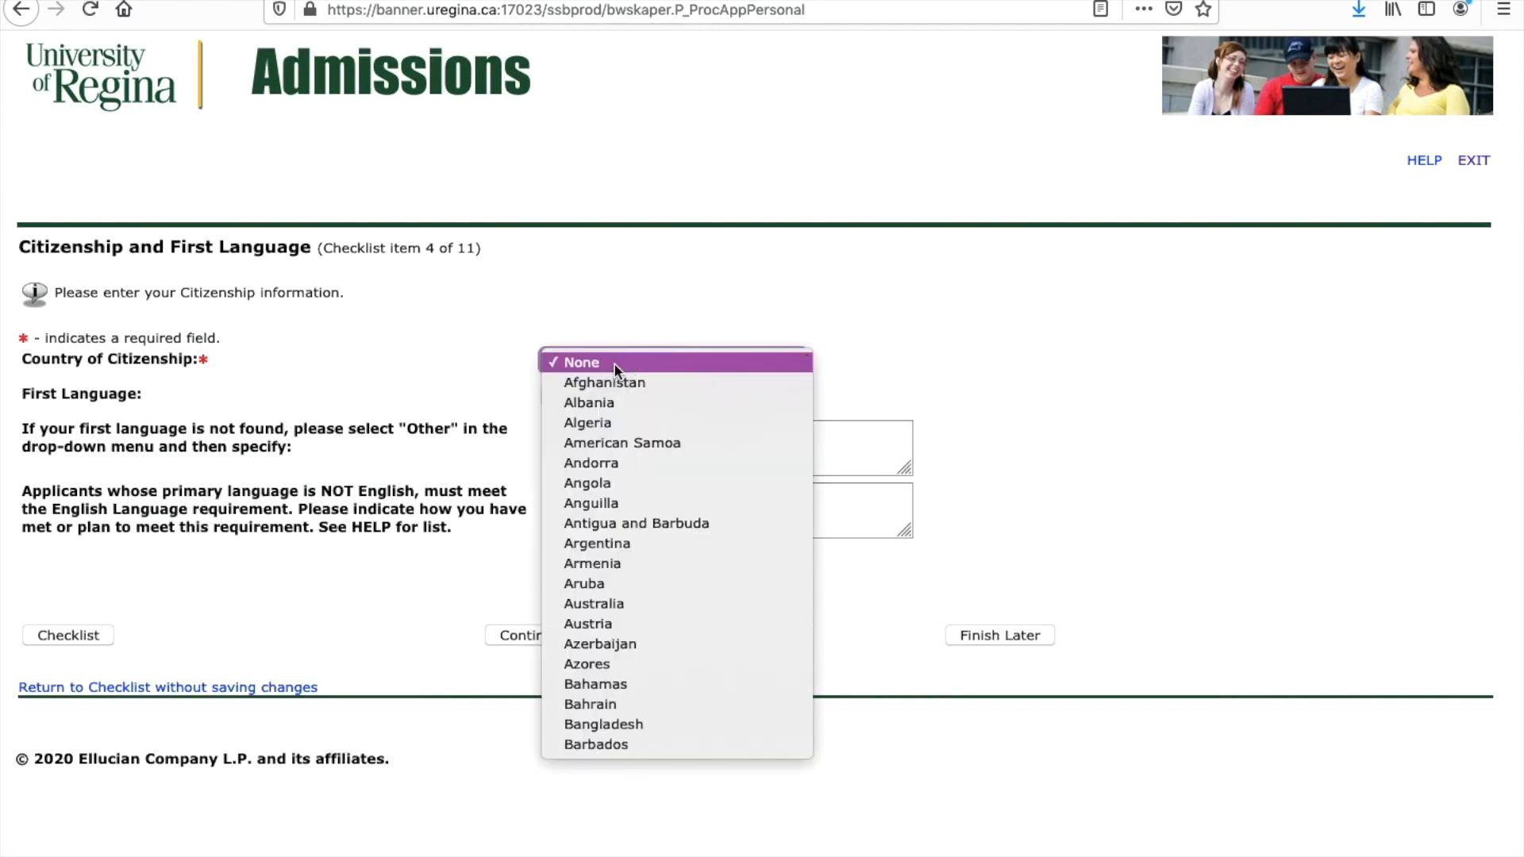
left_click(654, 292)
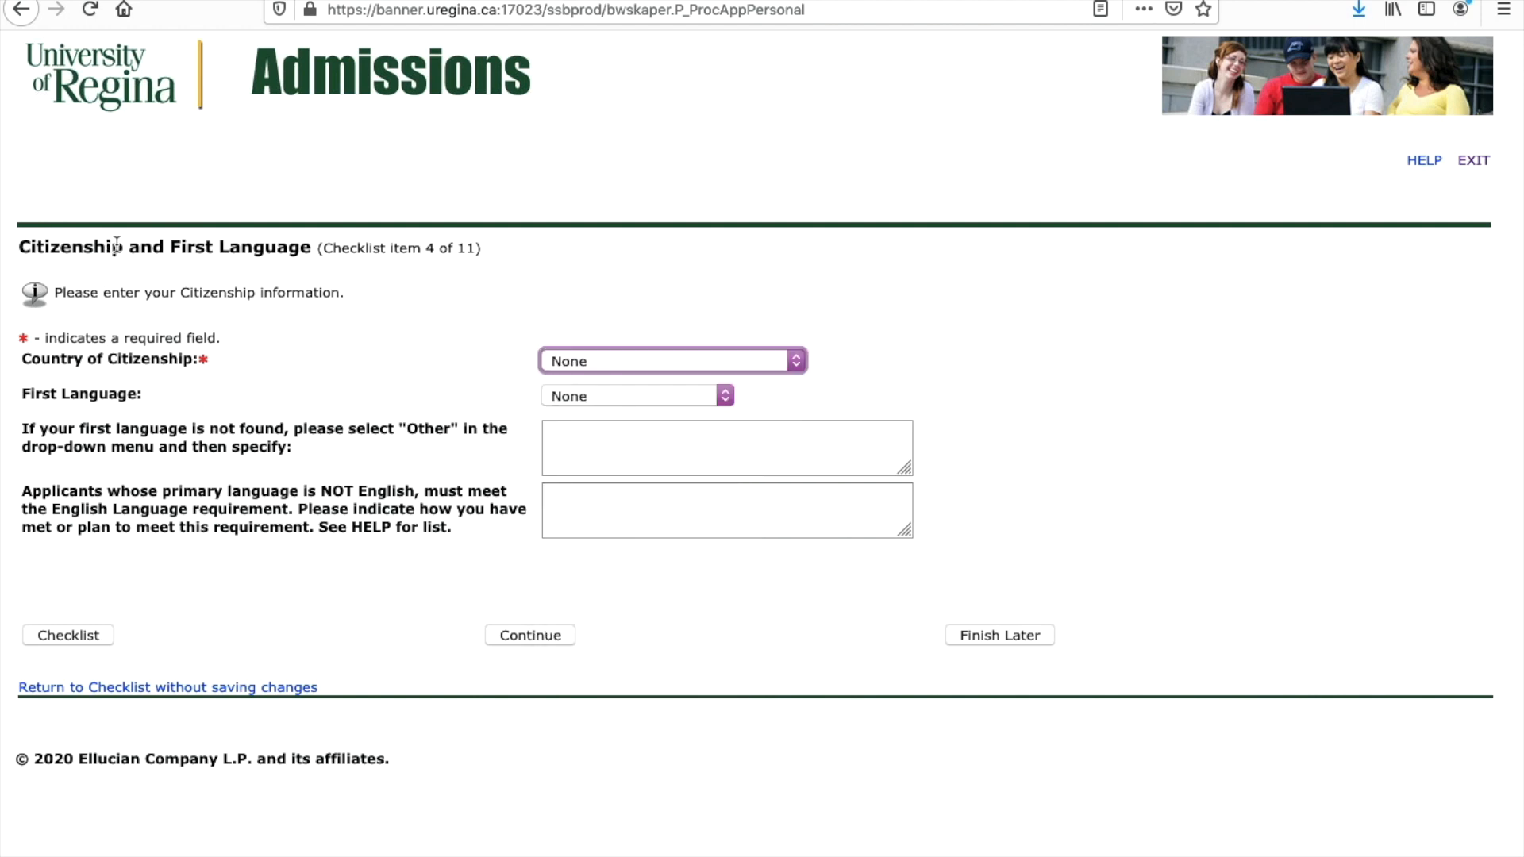
left_click(600, 361)
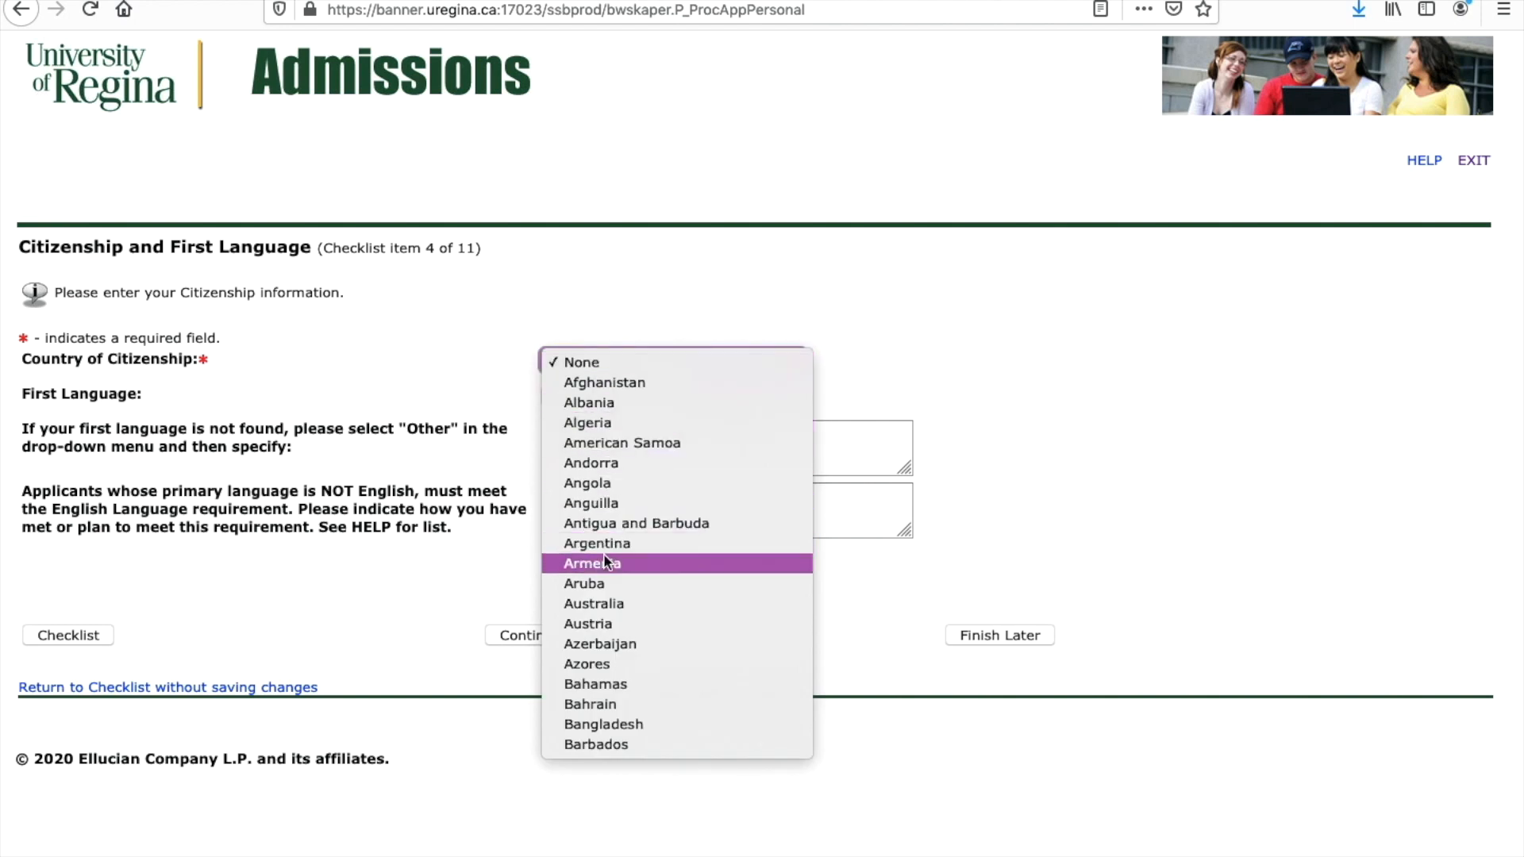
scroll(674, 631, "down", 5)
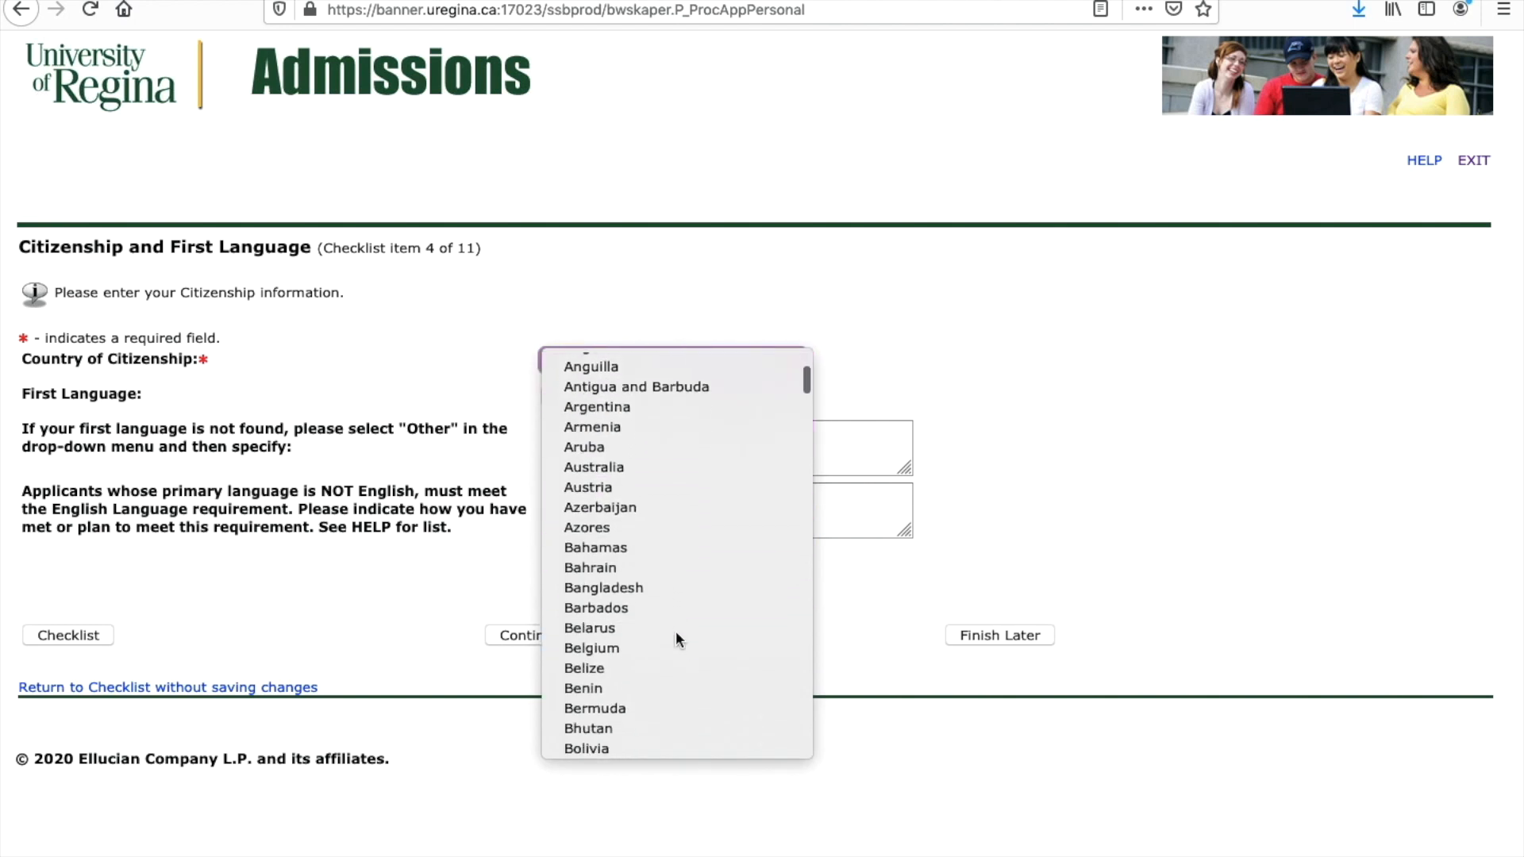
scroll(674, 630, "down", 3)
left_click(608, 568)
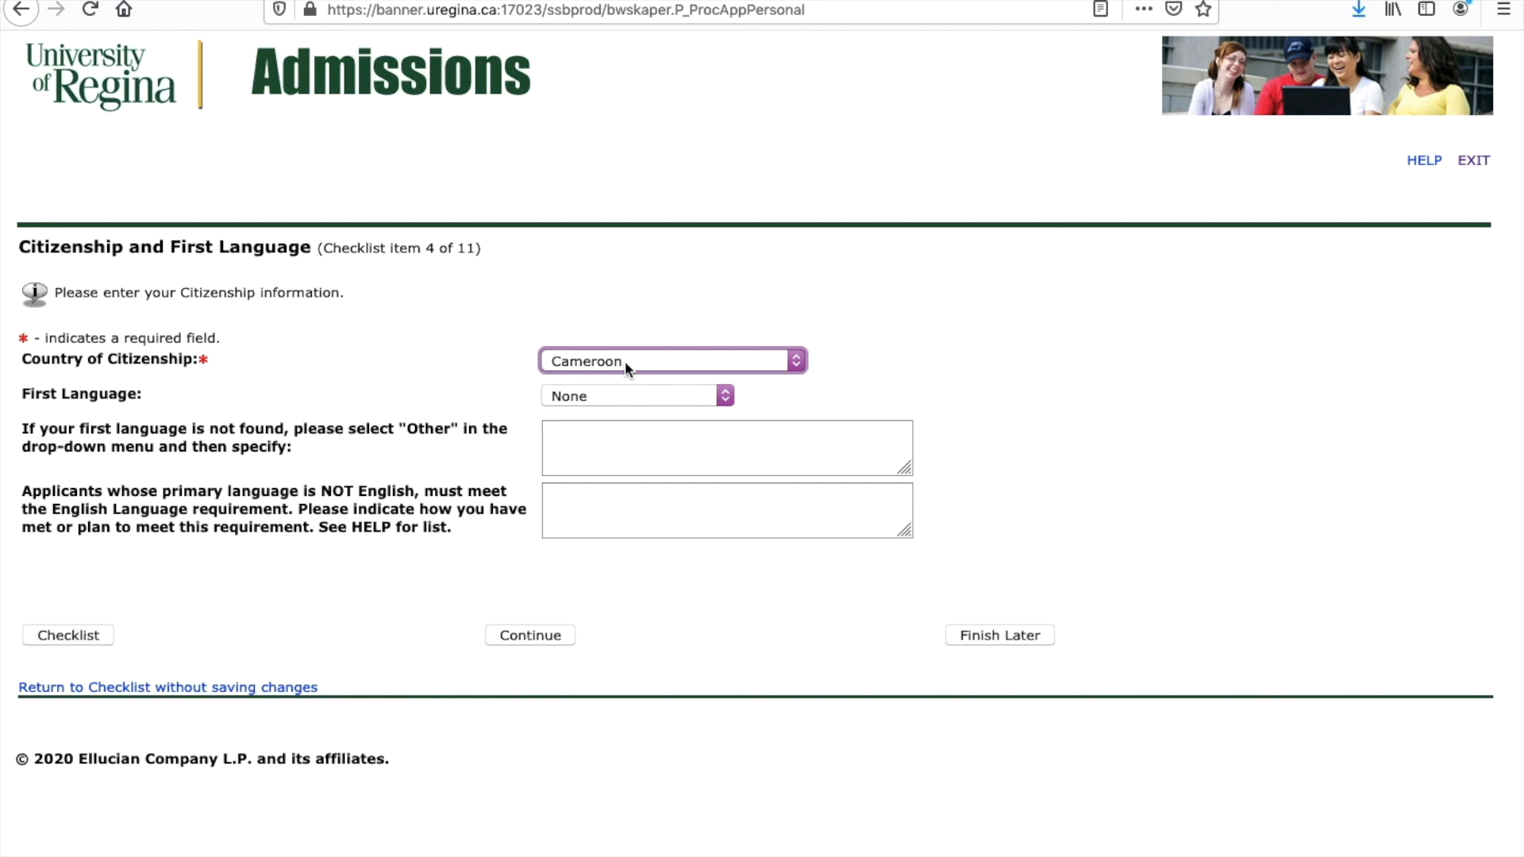
Step: Pick English as the first language
left_click(612, 395)
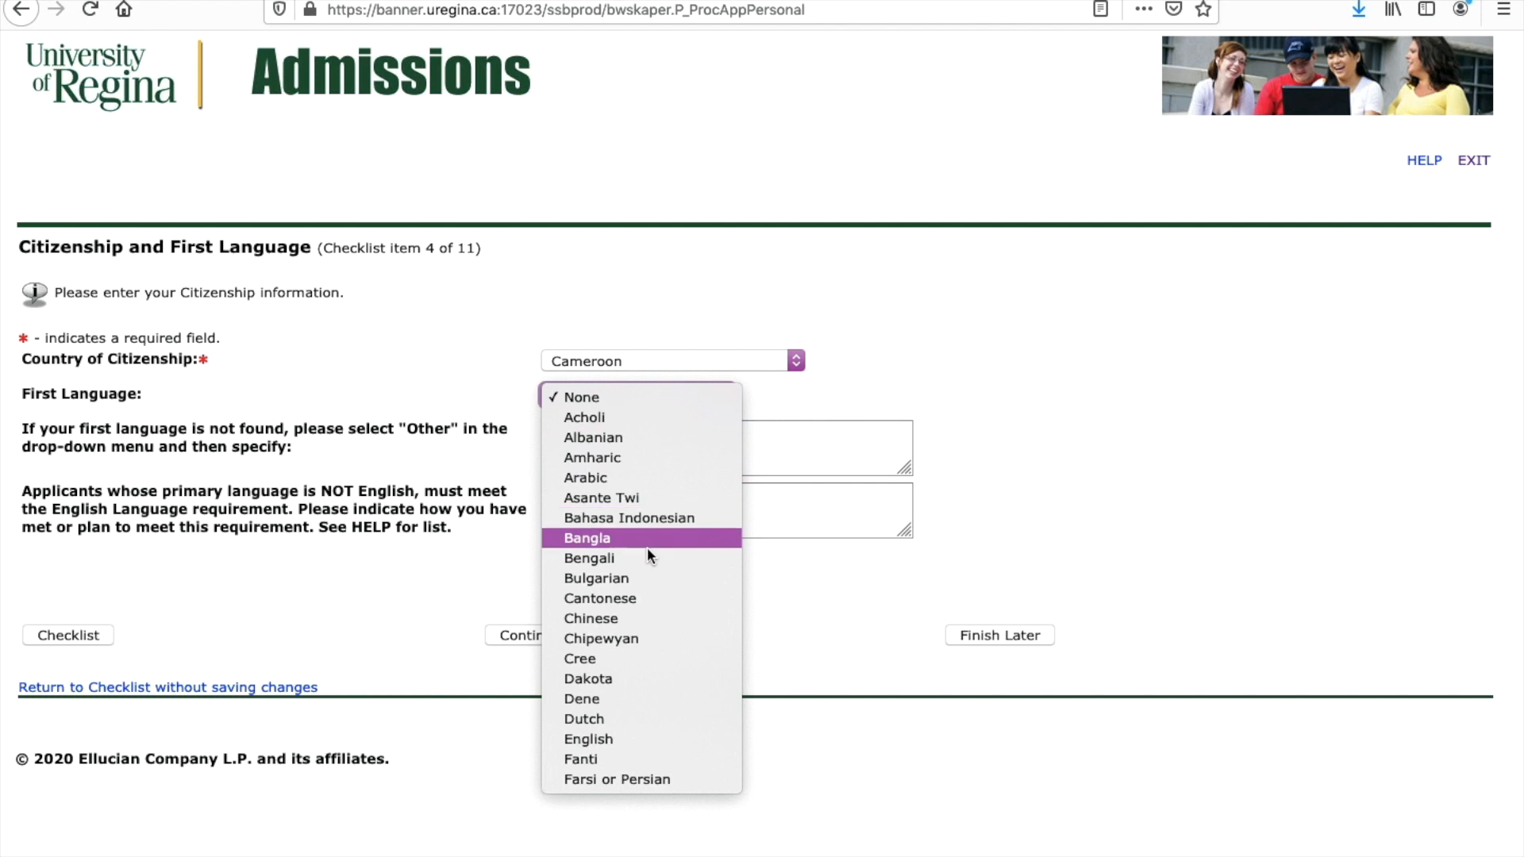
left_click(642, 742)
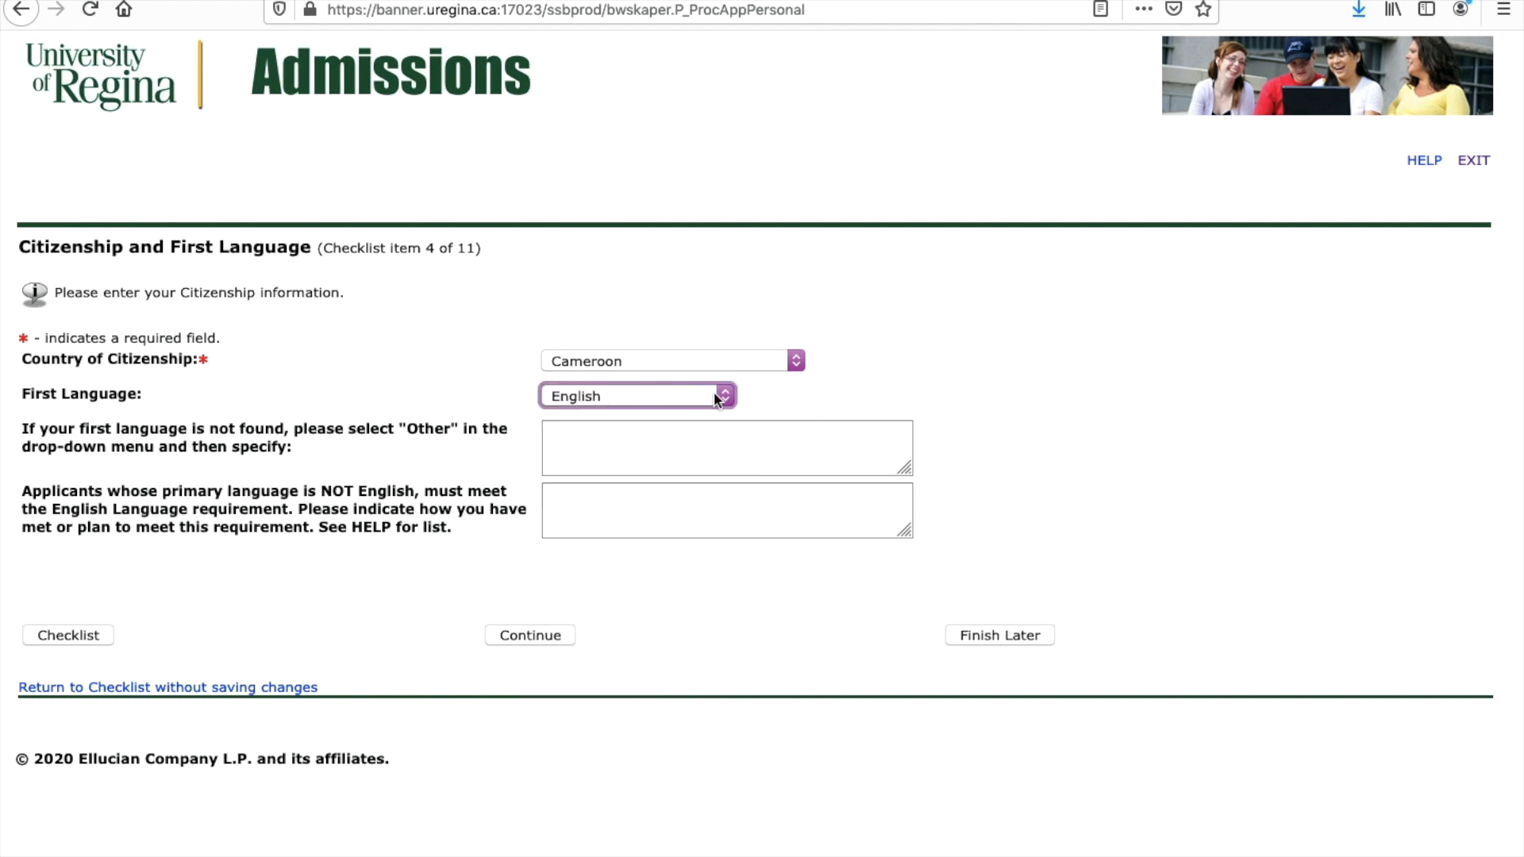
left_click(726, 397)
scroll(678, 414, "down", 2)
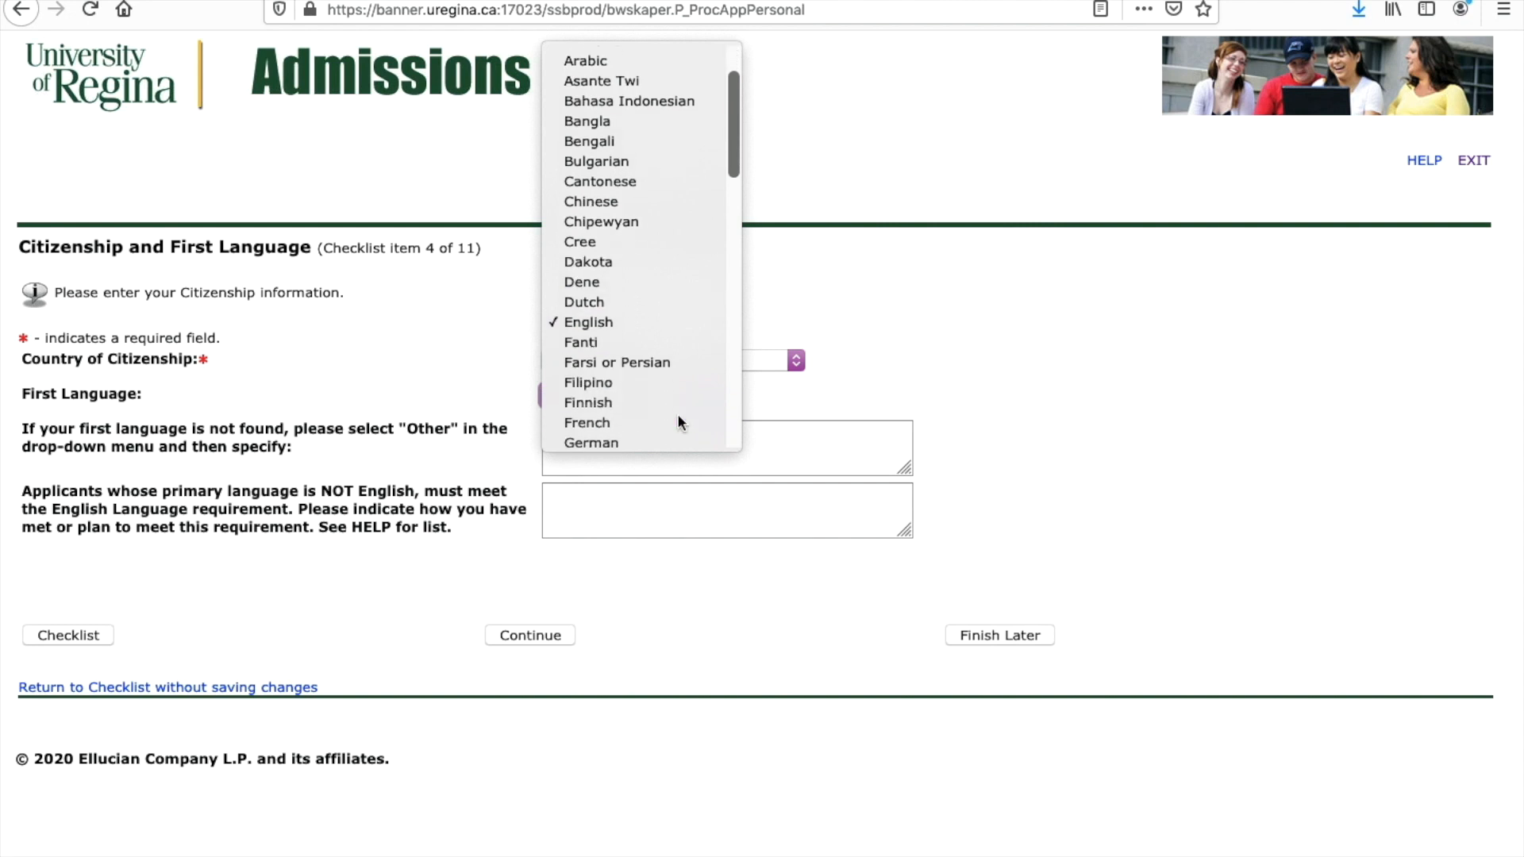
left_click(612, 320)
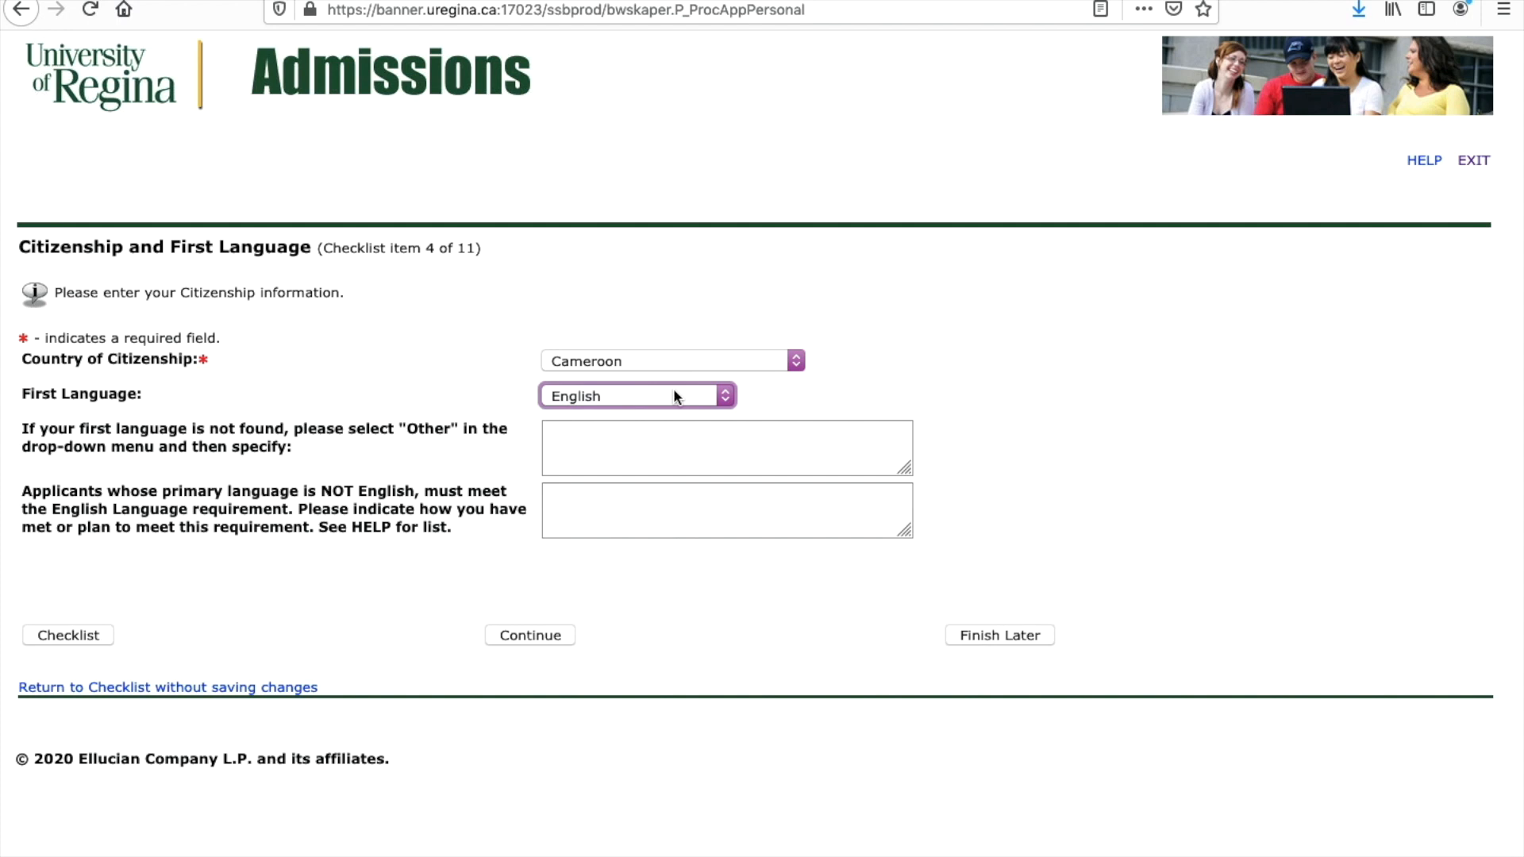
Step: Briefly switch the first language to Other, then restore English
left_click(727, 396)
scroll(684, 408, "down", 10)
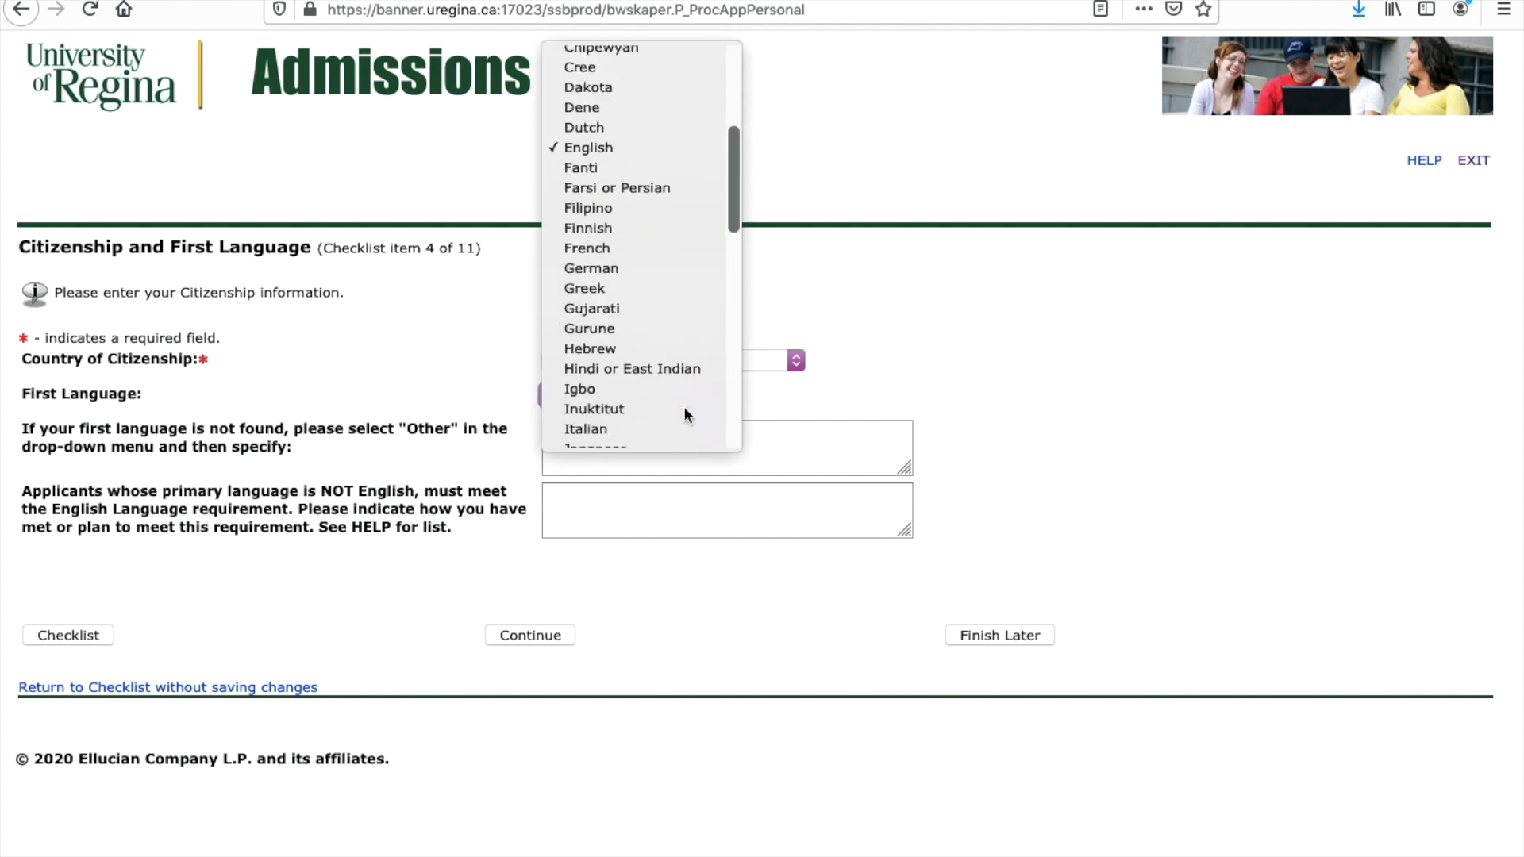
scroll(684, 413, "down", 5)
scroll(684, 413, "up", 5)
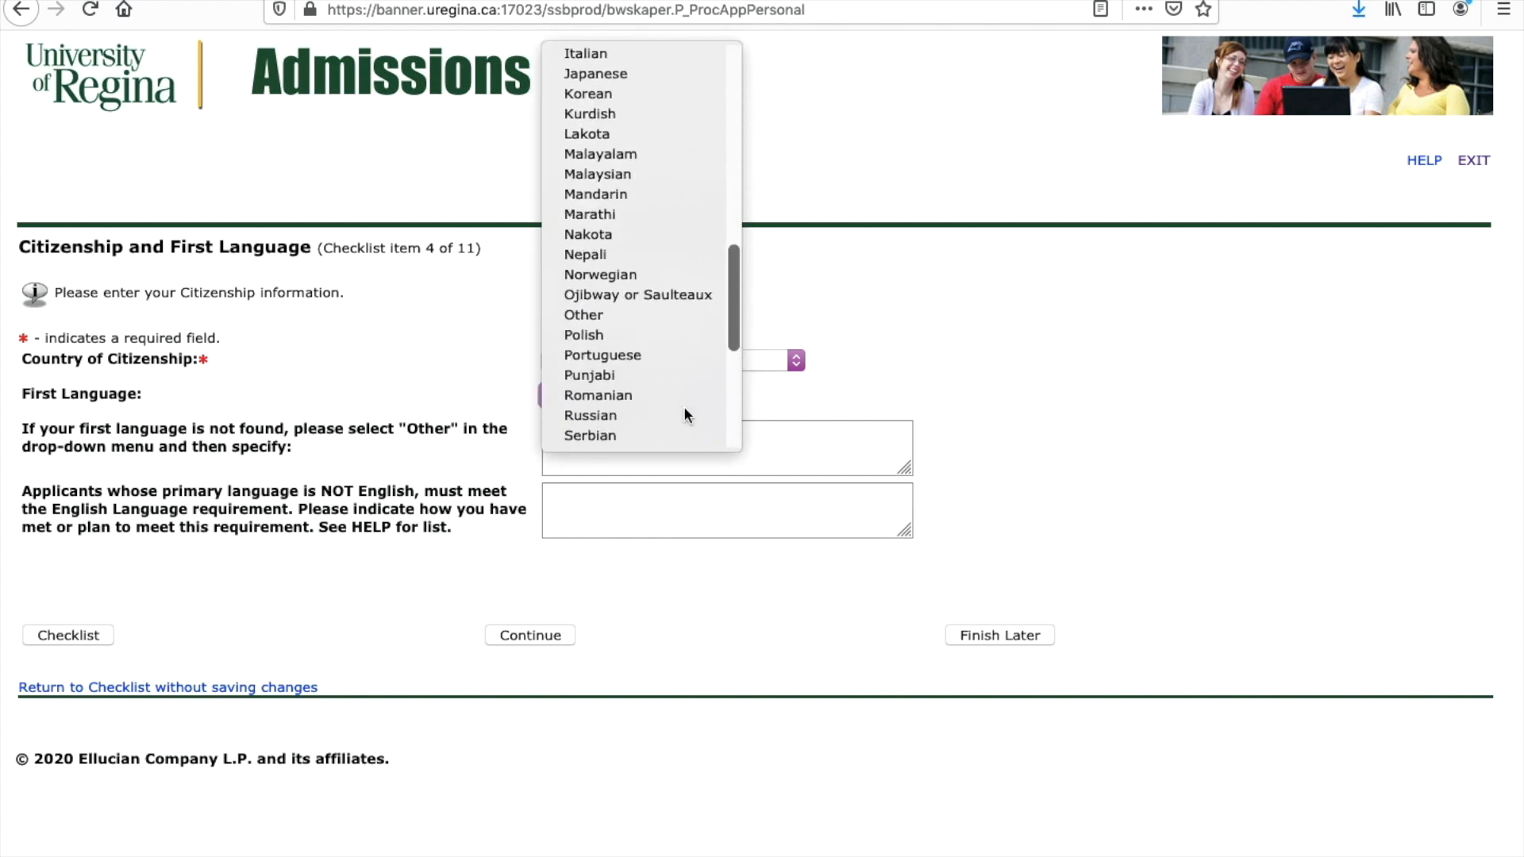
left_click(583, 313)
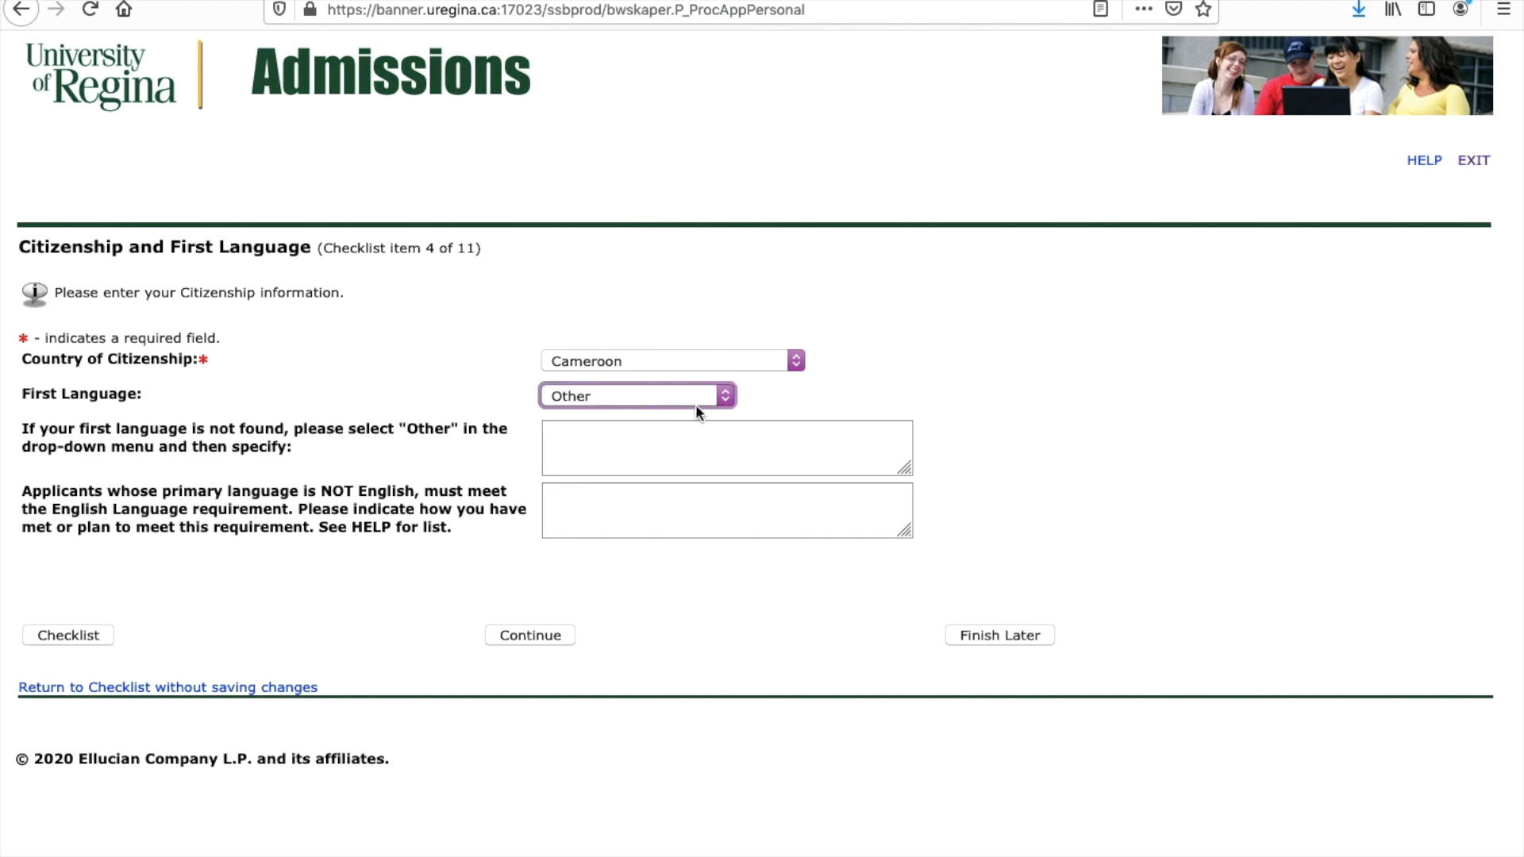
left_click(727, 397)
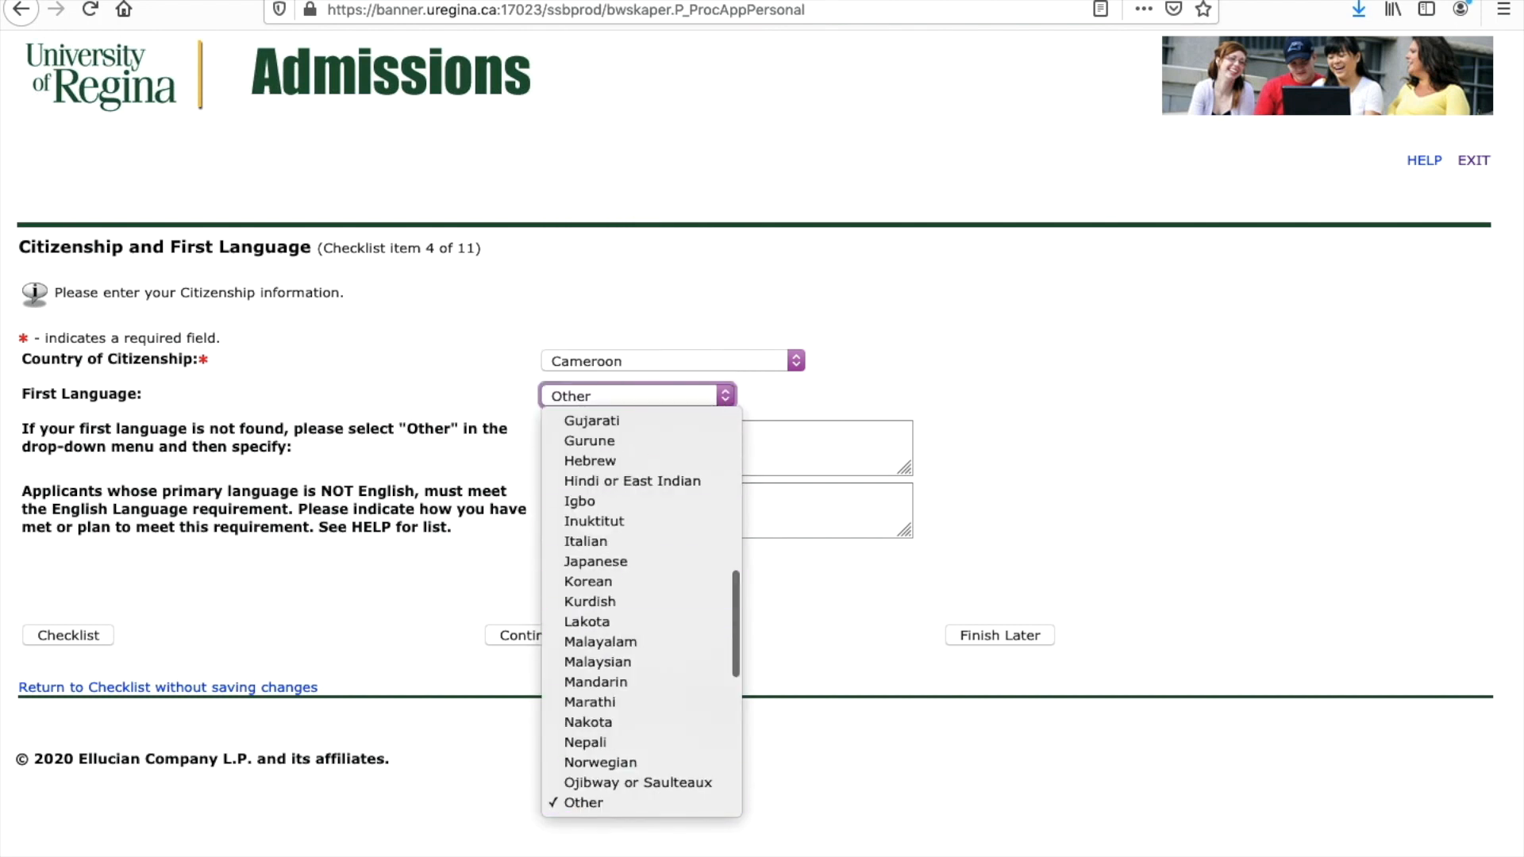
scroll(635, 593, "down", 2)
scroll(635, 597, "up", 5)
scroll(635, 596, "up", 5)
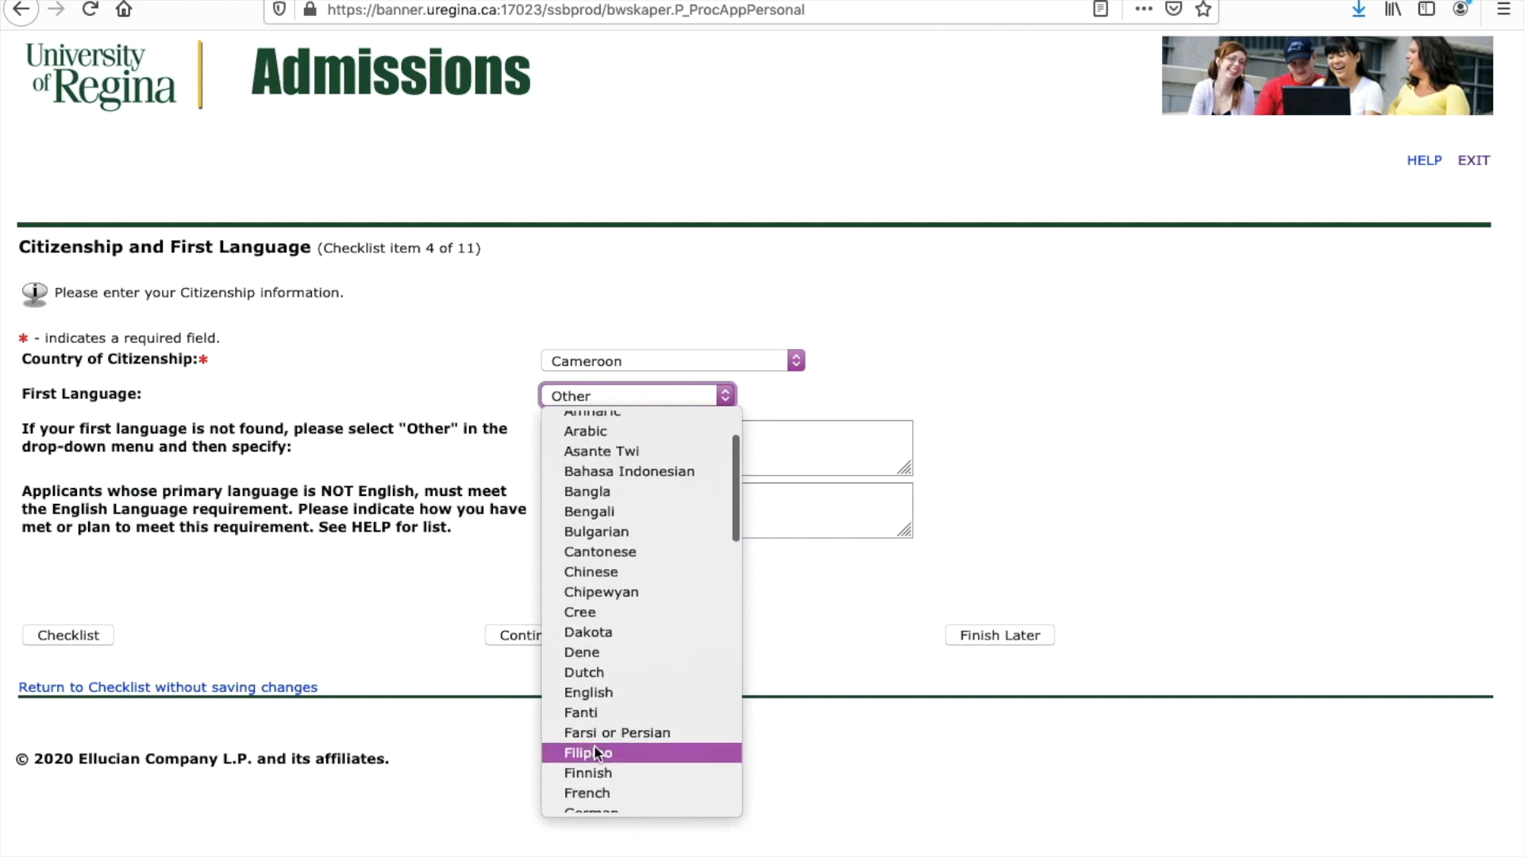
left_click(600, 695)
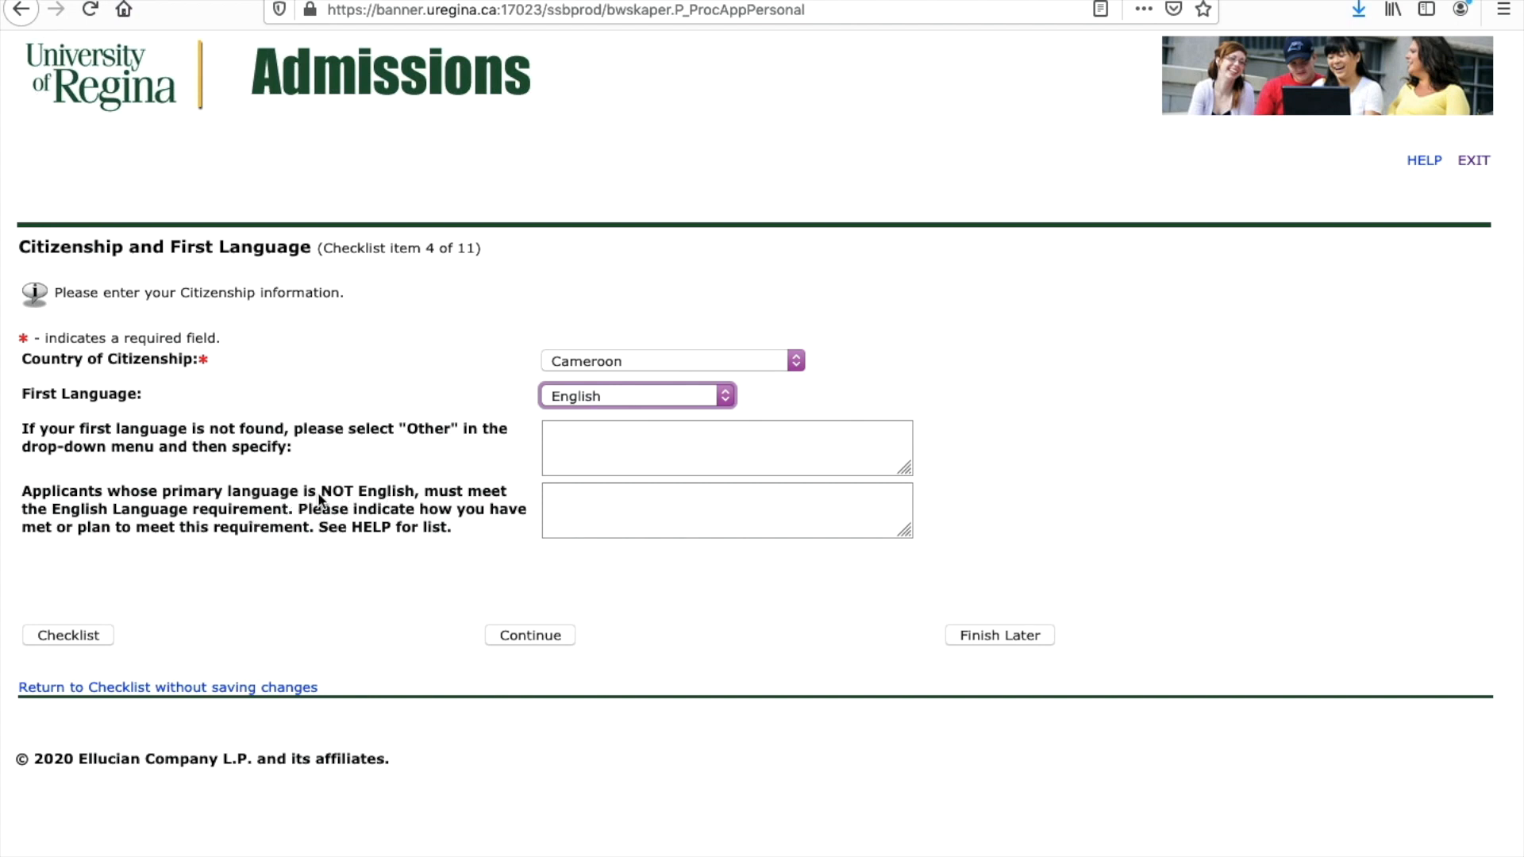
Step: Submit the citizenship details and select UofR as the campus for the planned program
left_click(551, 638)
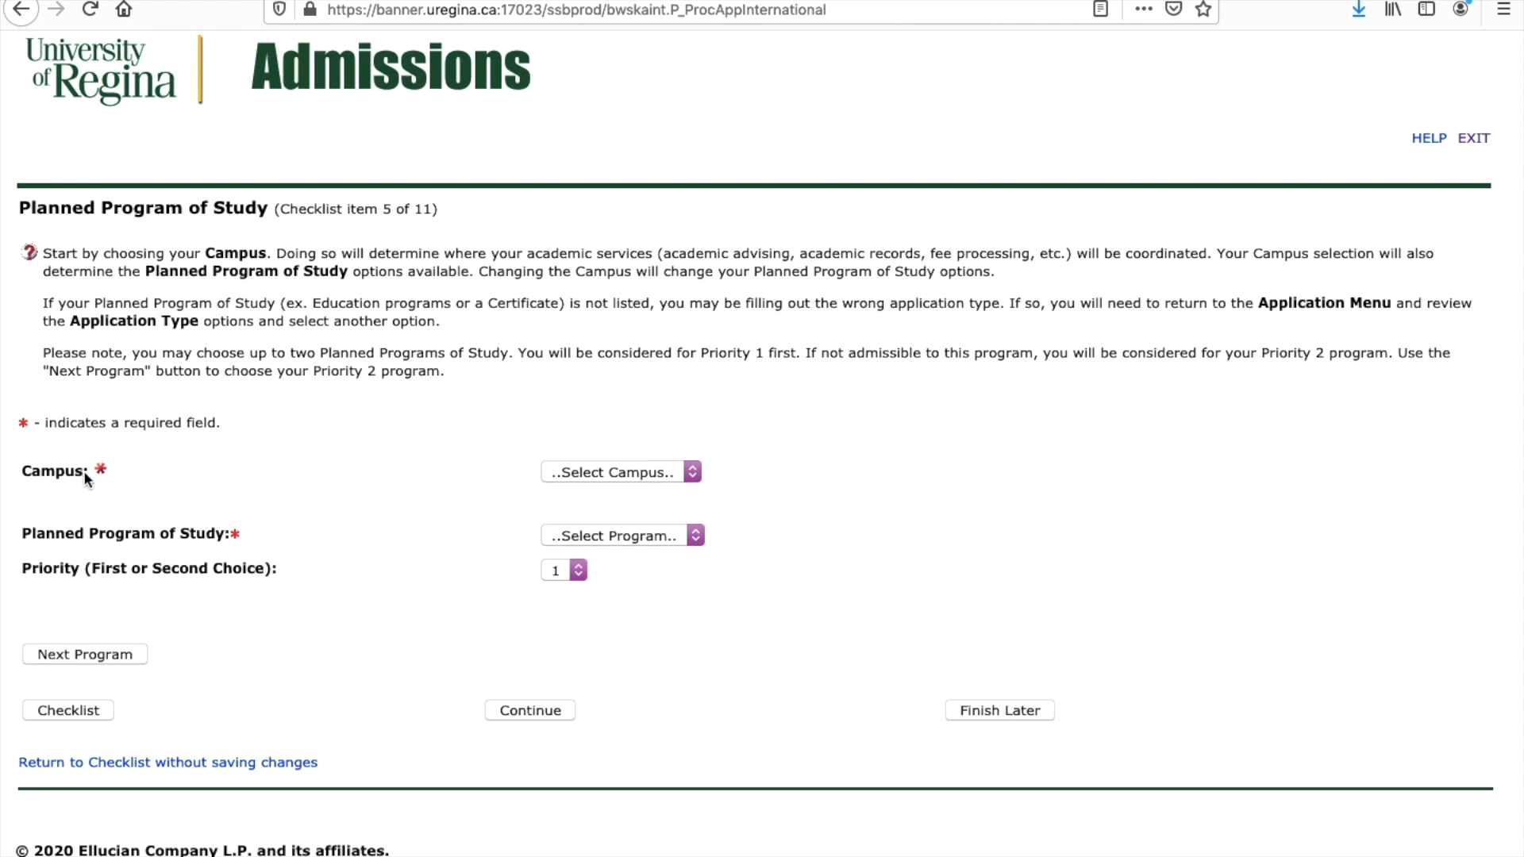
left_click(615, 474)
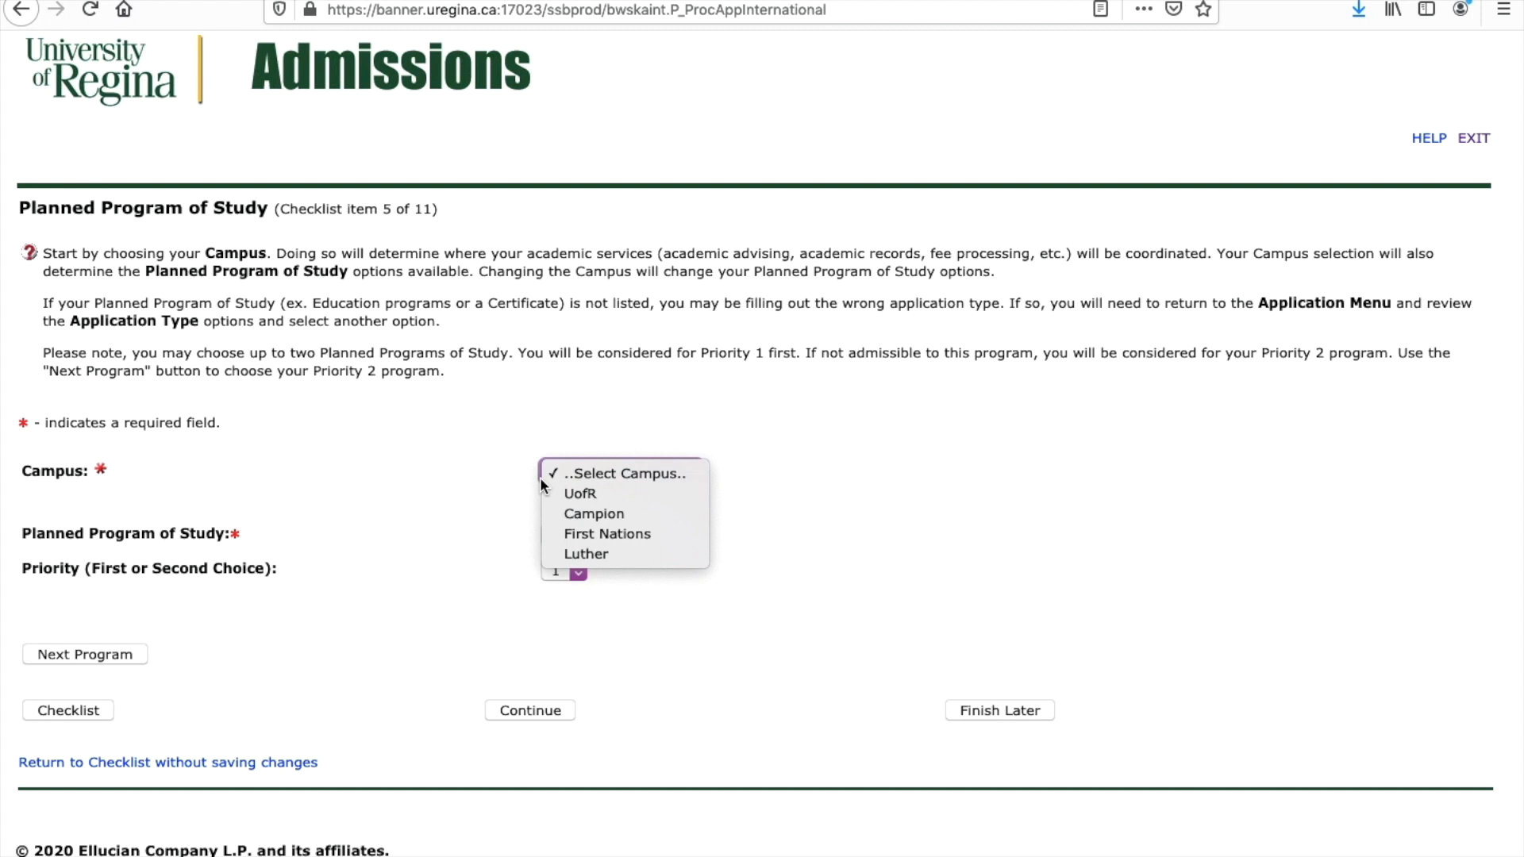
left_click(599, 492)
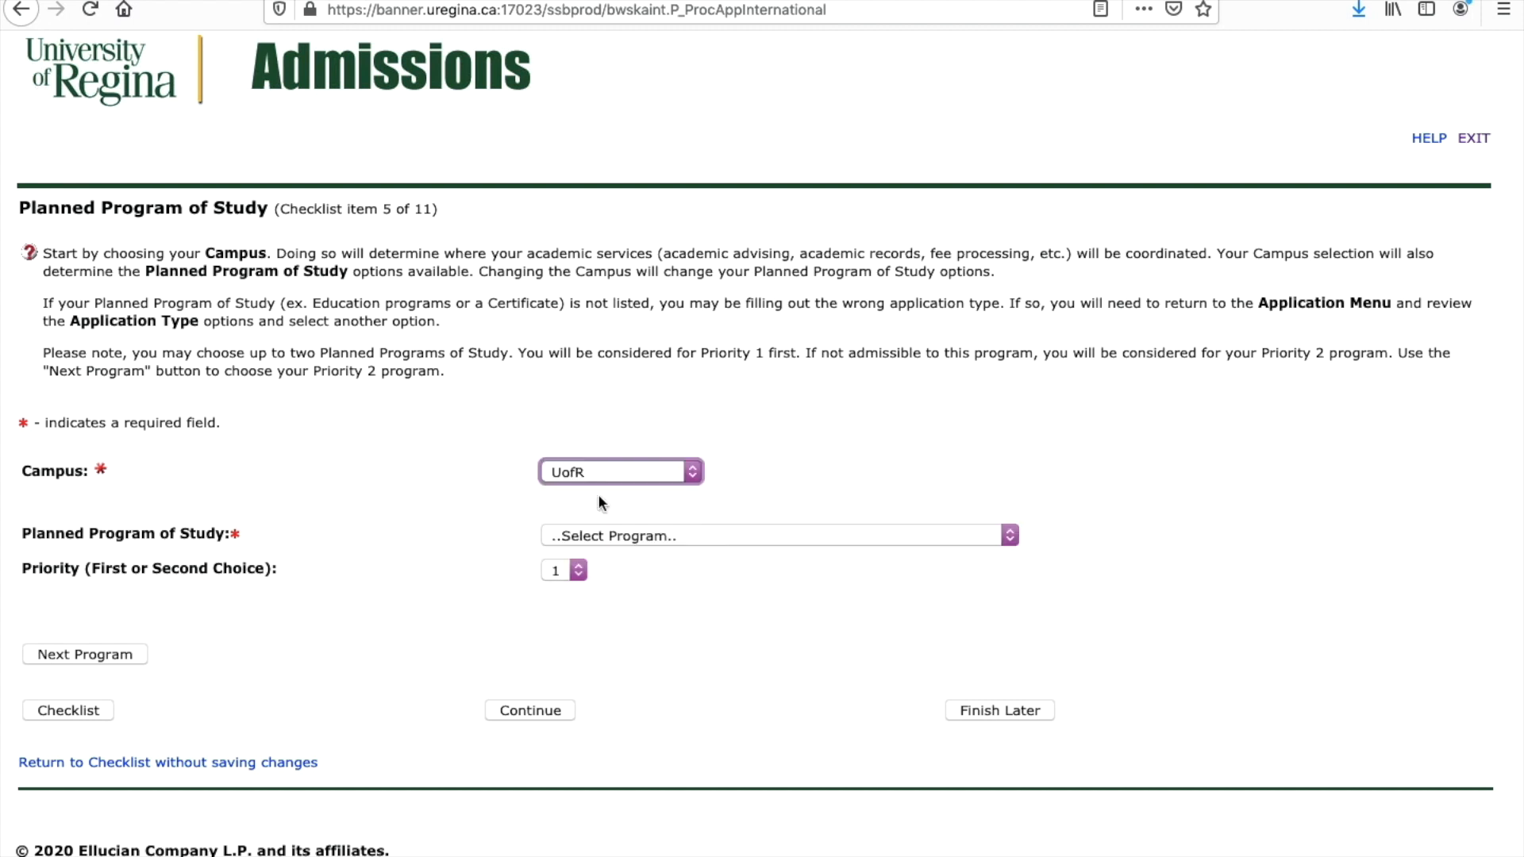
left_click(625, 475)
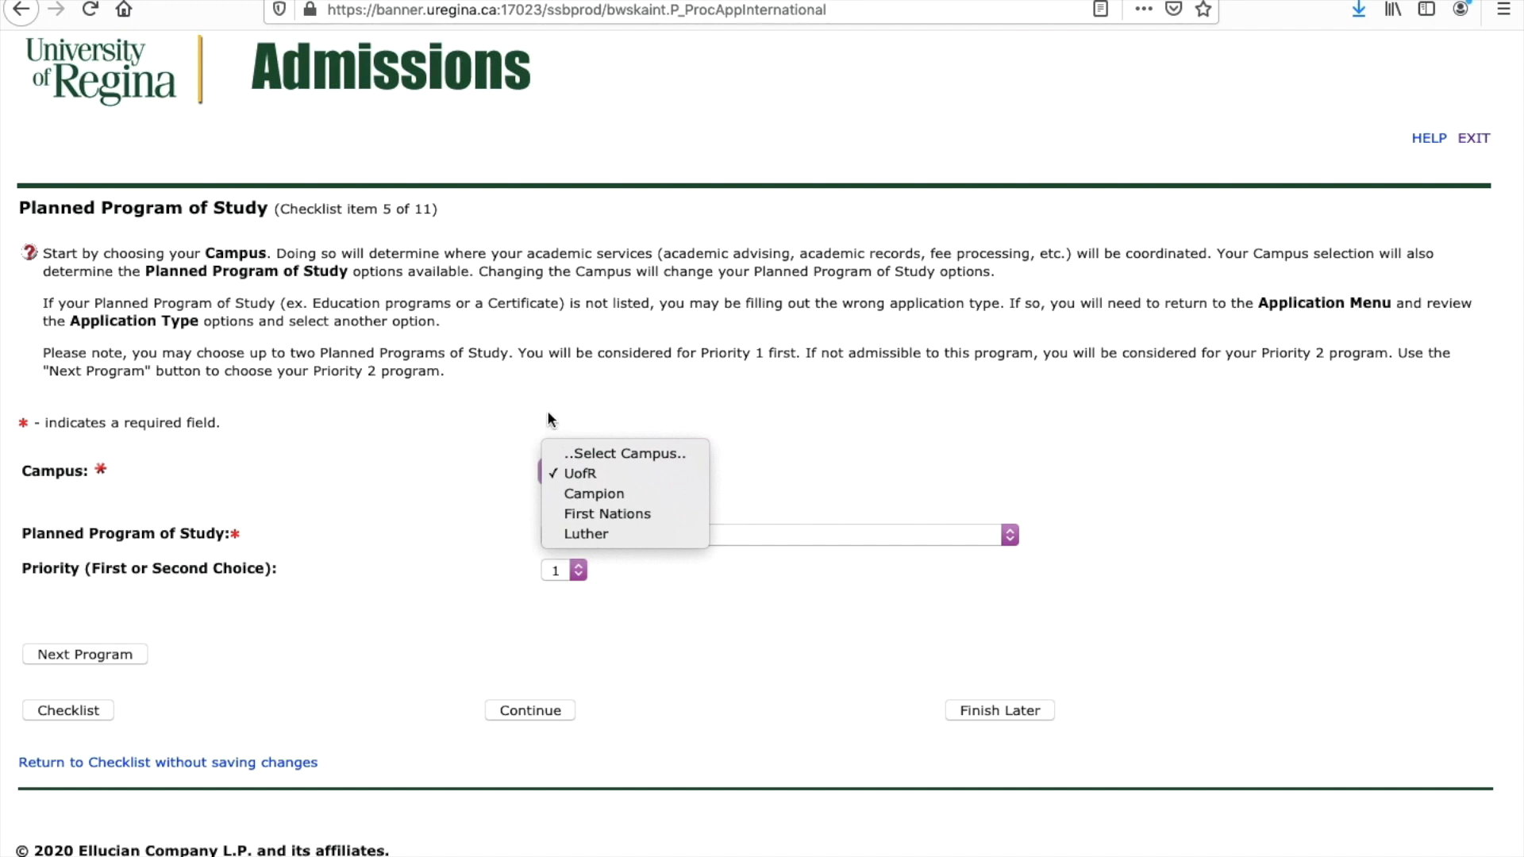
left_click(565, 473)
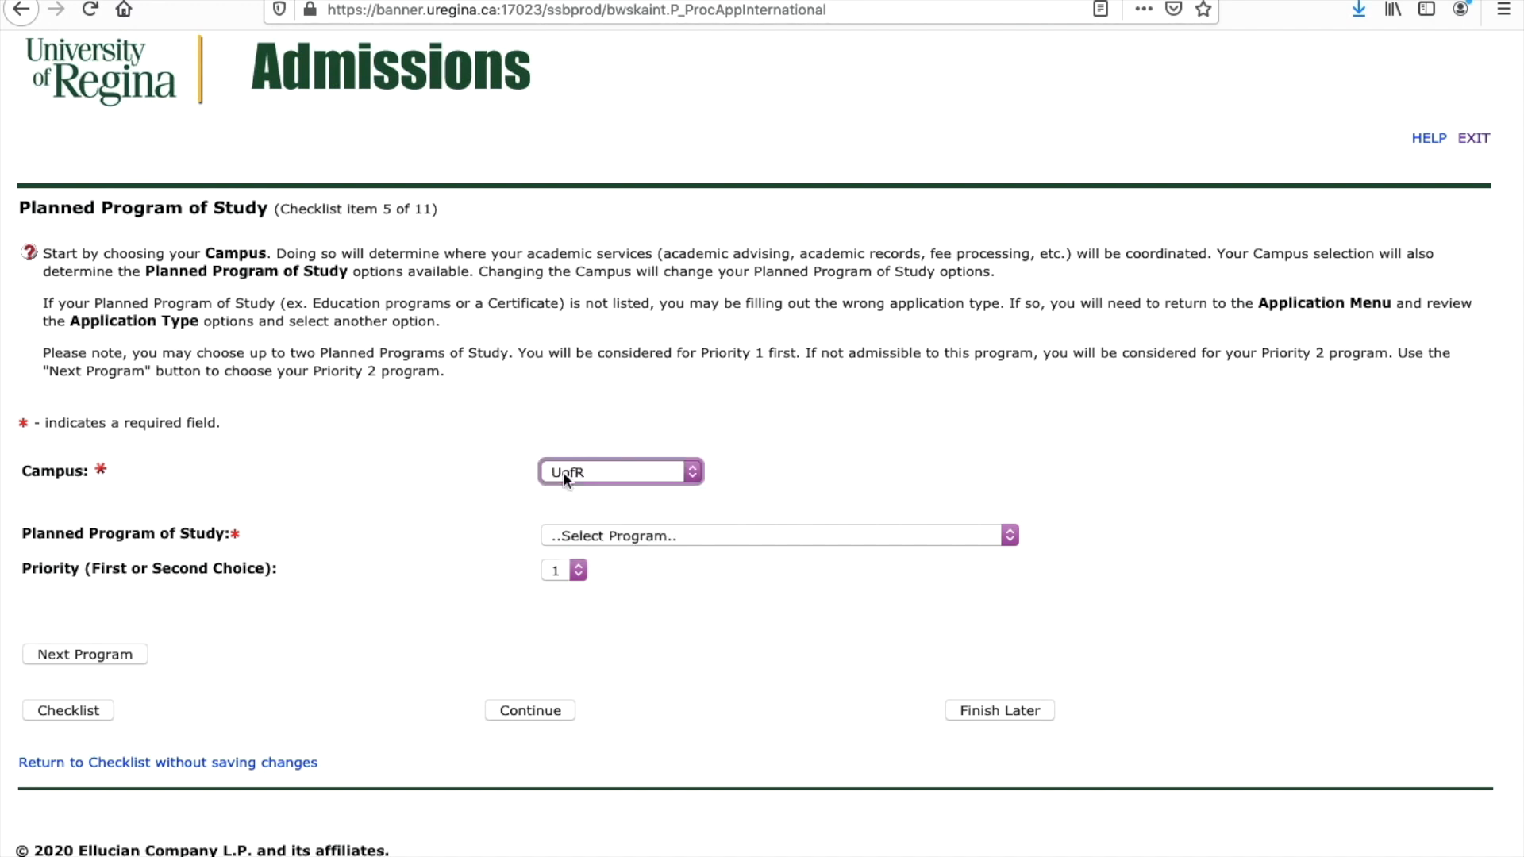
Step: Pick English-Bachelor of Arts from the planned program list as priority 1
left_click(687, 534)
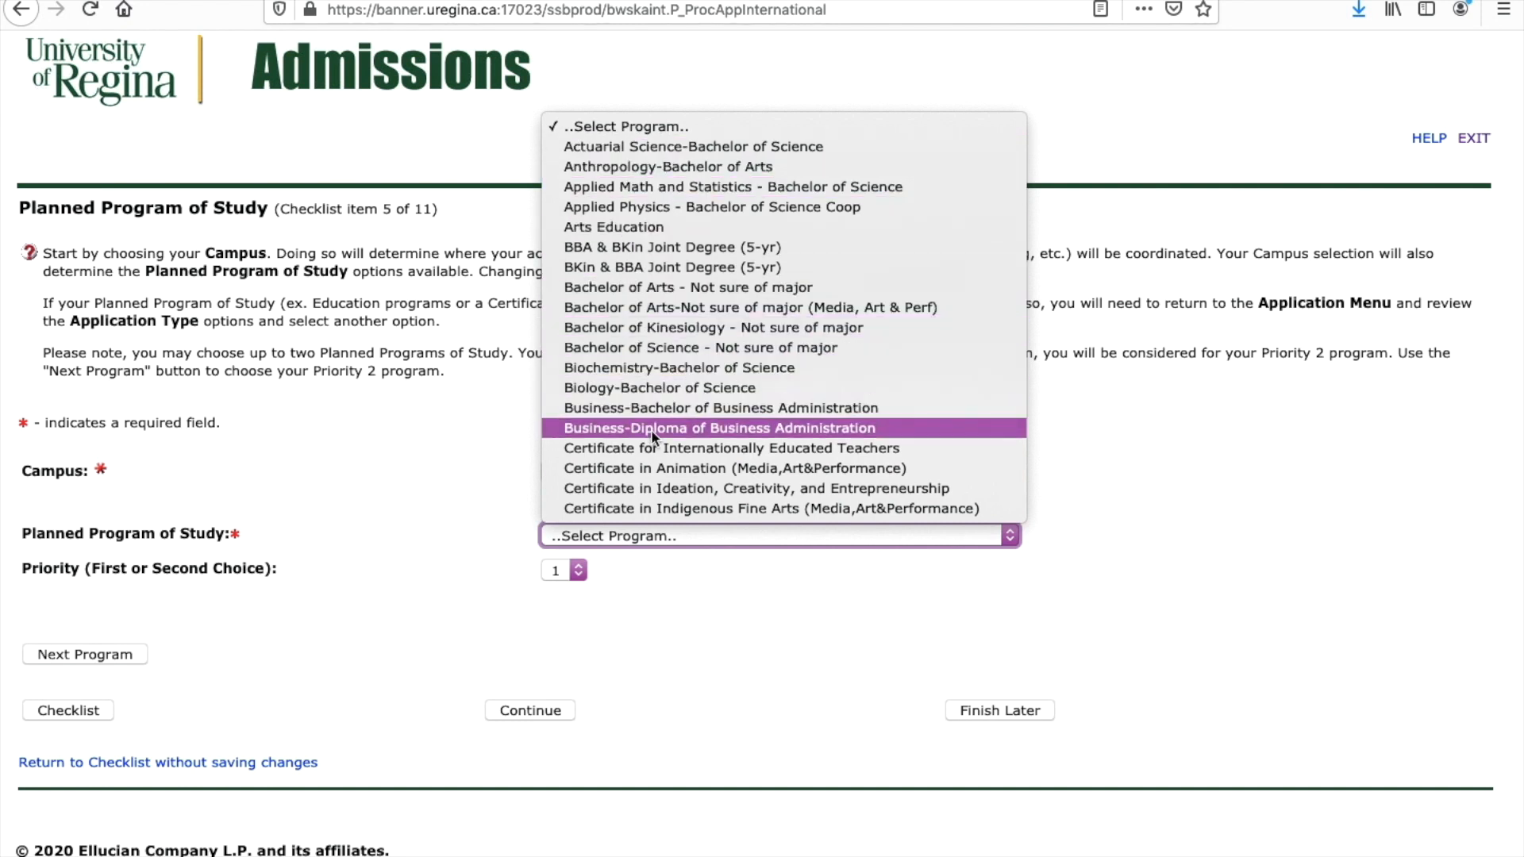
scroll(651, 430, "down", 6)
scroll(651, 430, "down", 6)
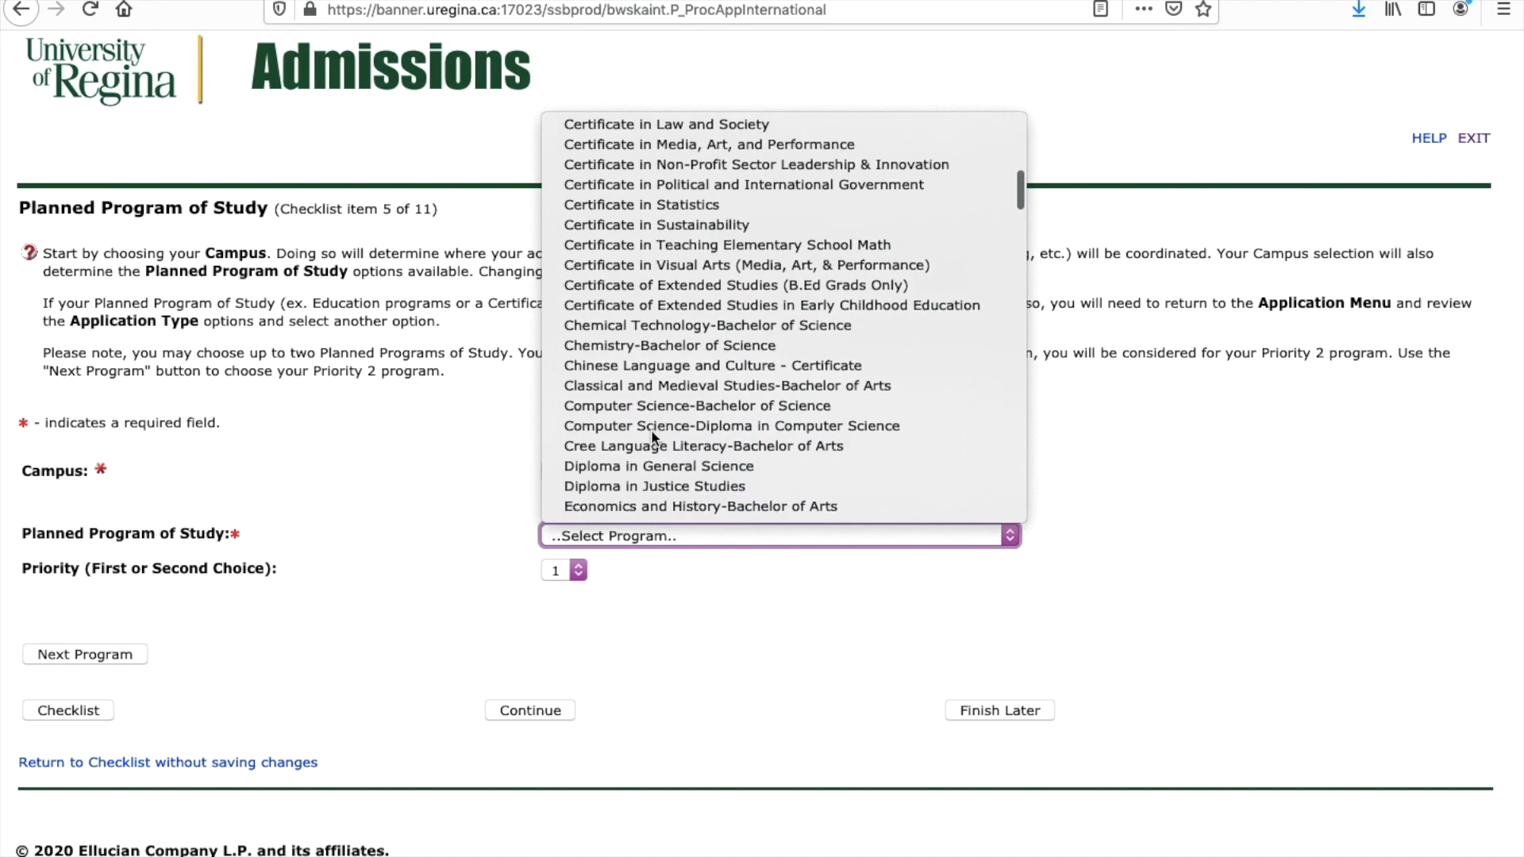
scroll(651, 430, "down", 2)
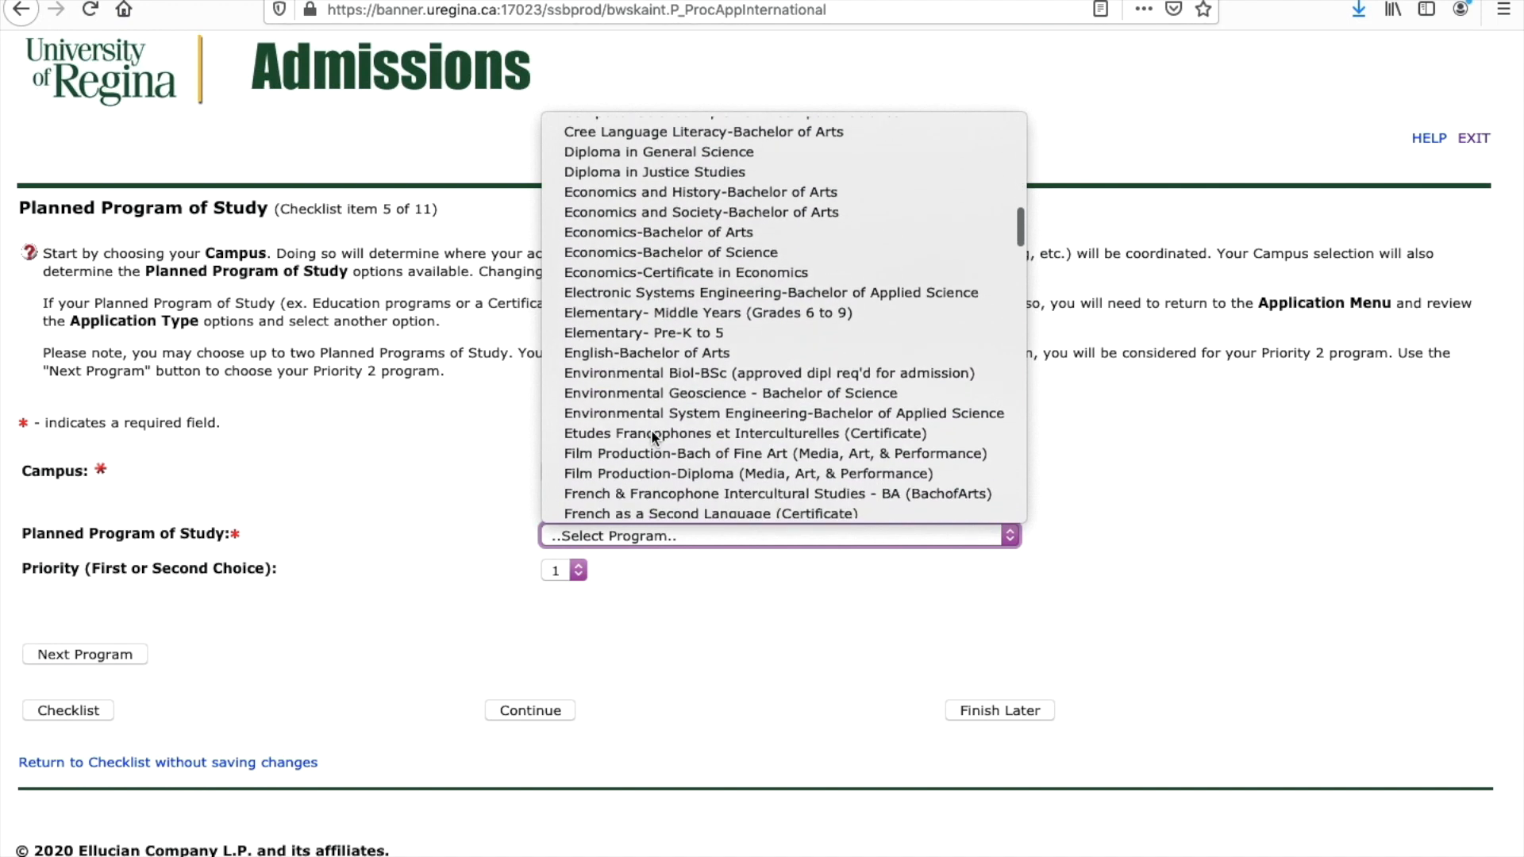
scroll(650, 430, "down", 1)
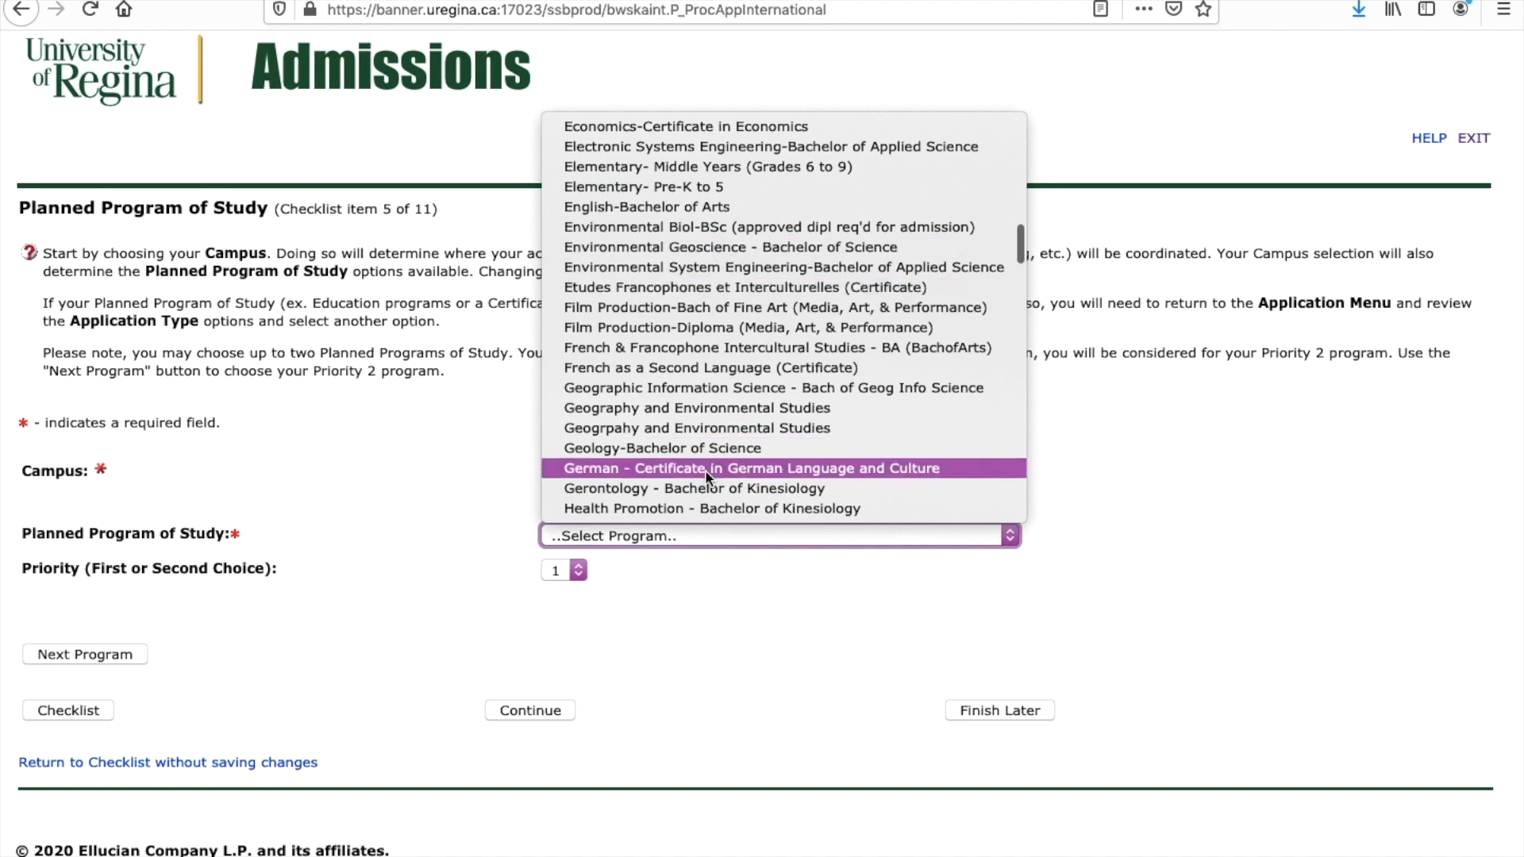
scroll(711, 508, "down", 2)
scroll(711, 510, "down", 10)
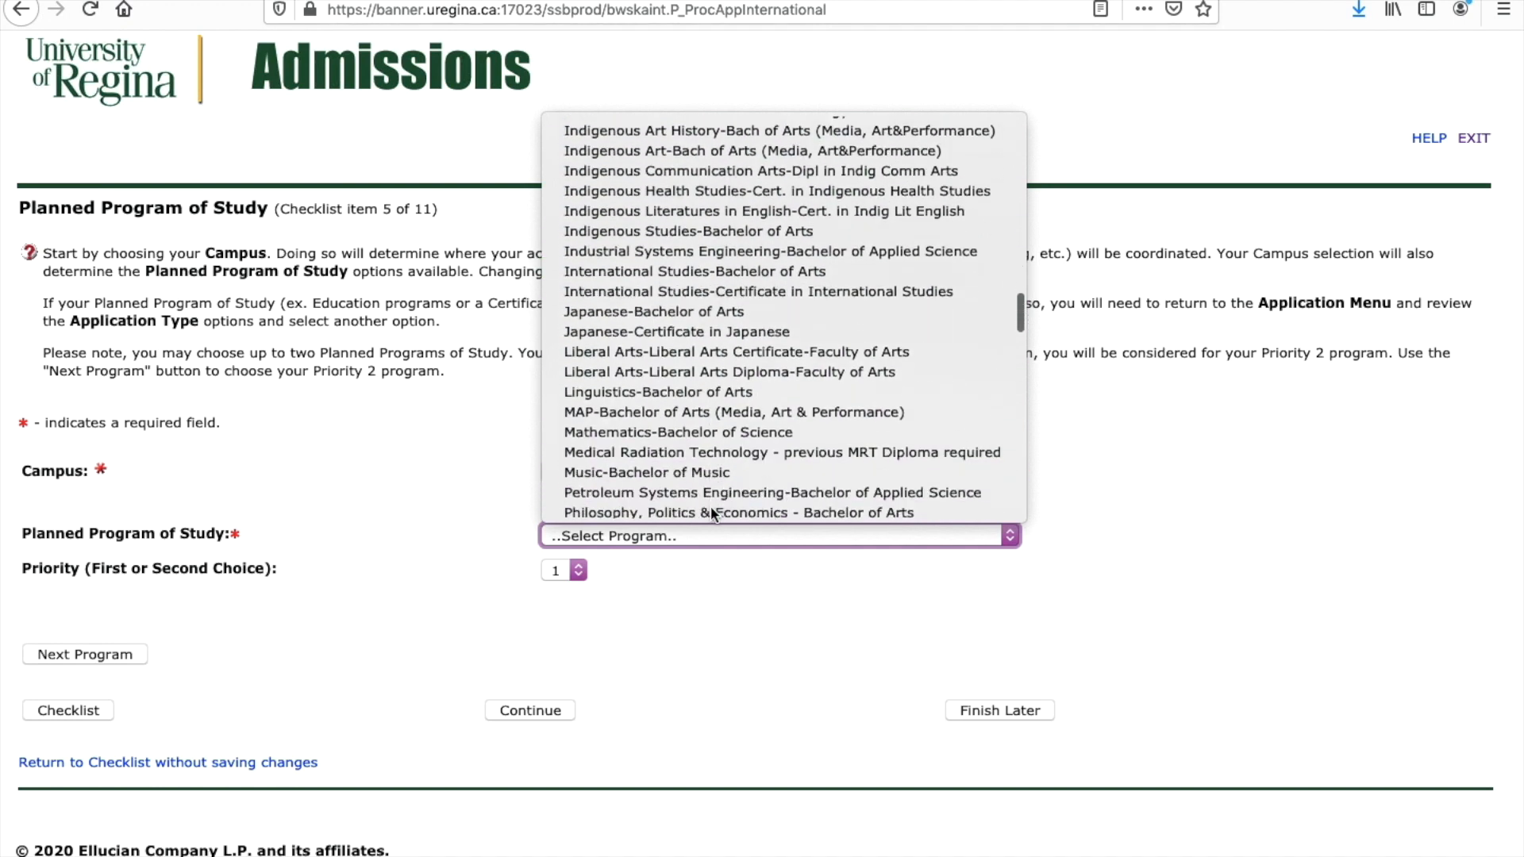
scroll(683, 459, "down", 5)
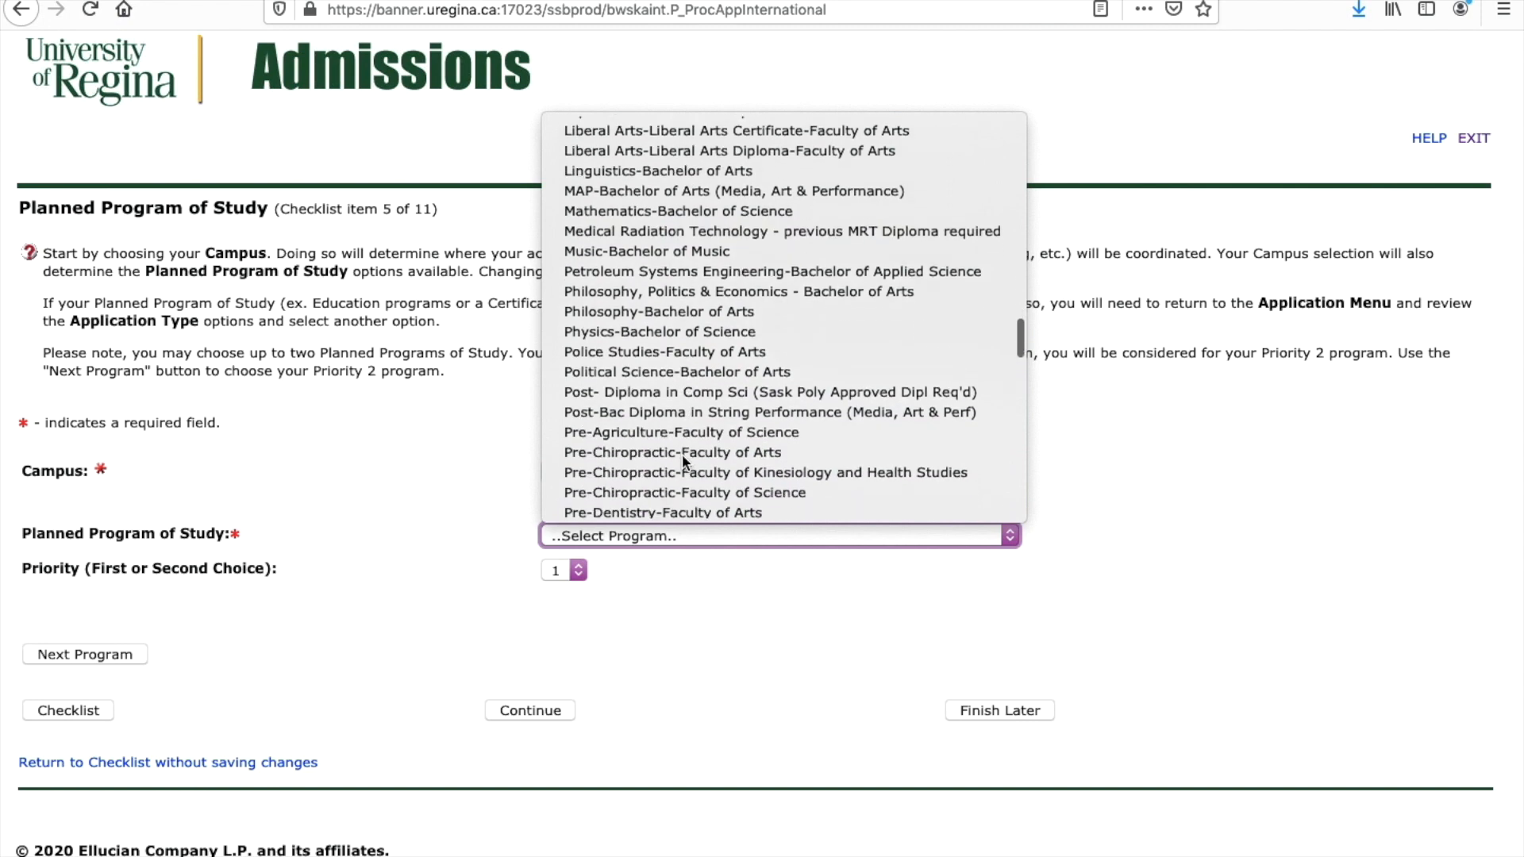
scroll(682, 459, "down", 10)
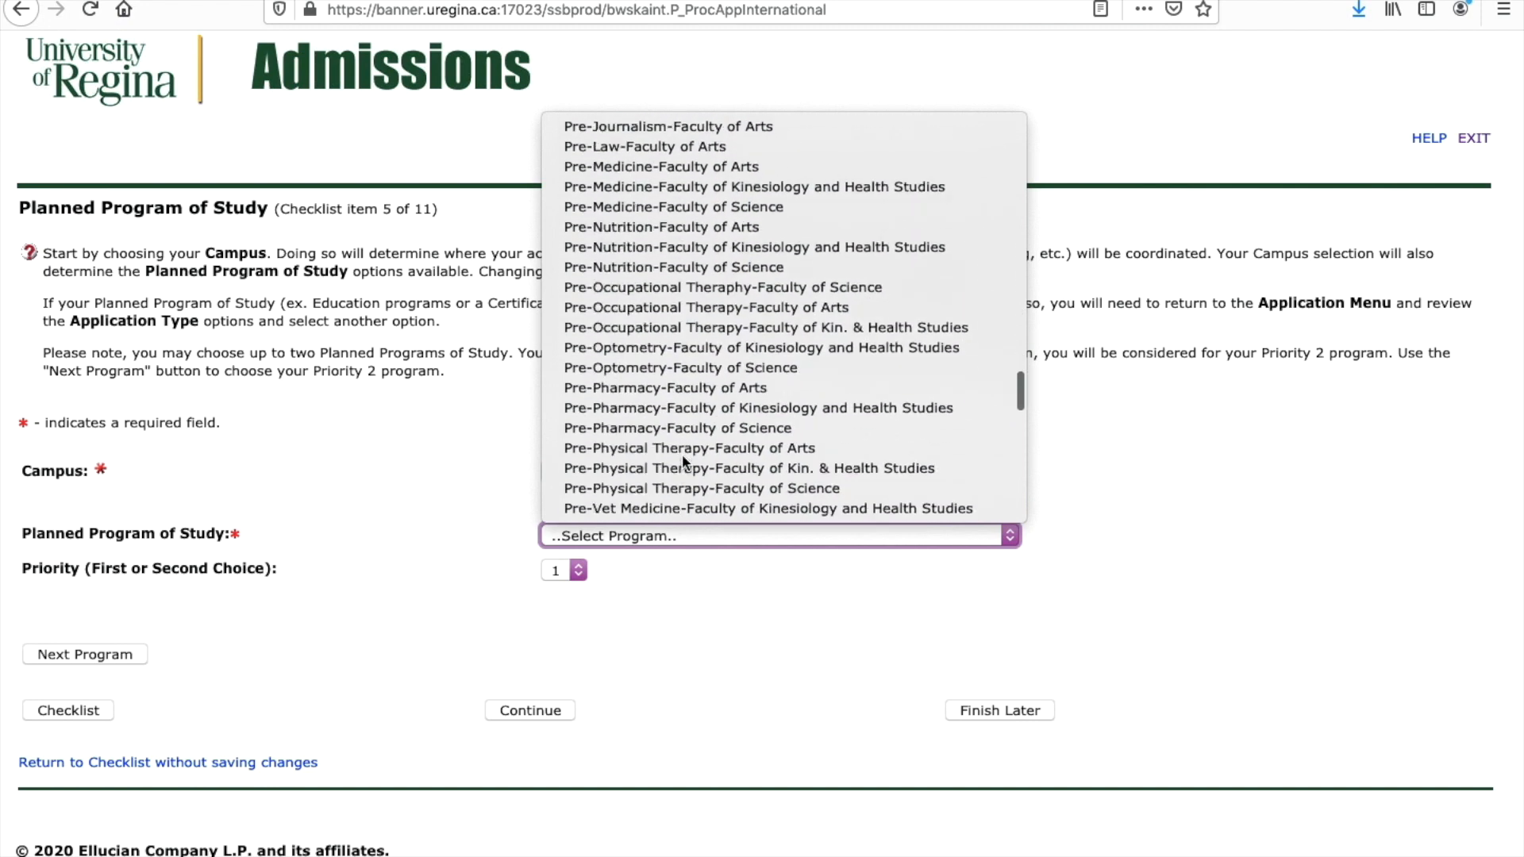
scroll(682, 458, "down", 8)
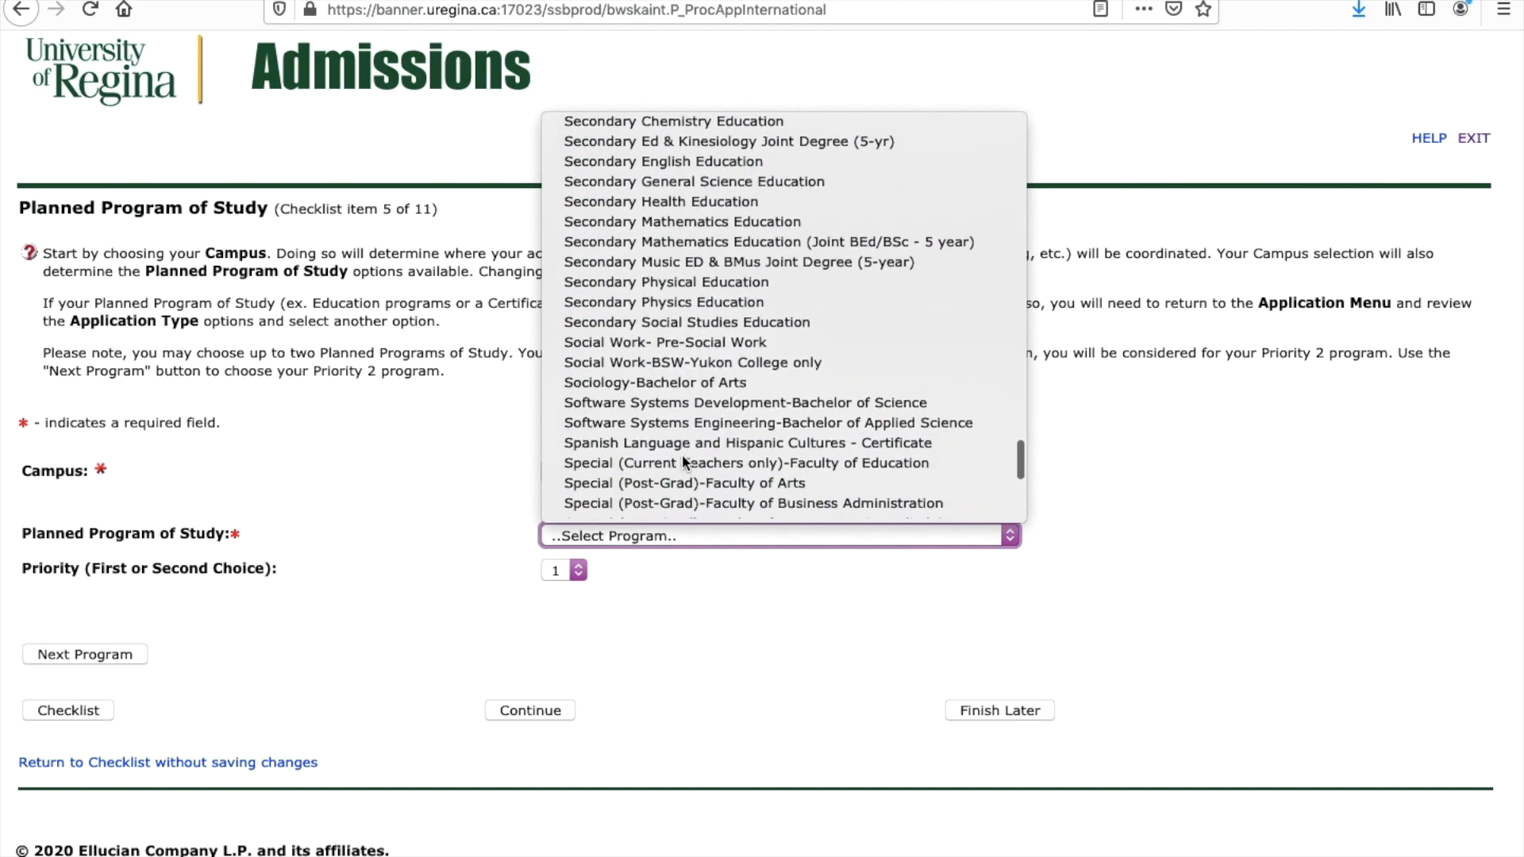
scroll(683, 460, "down", 3)
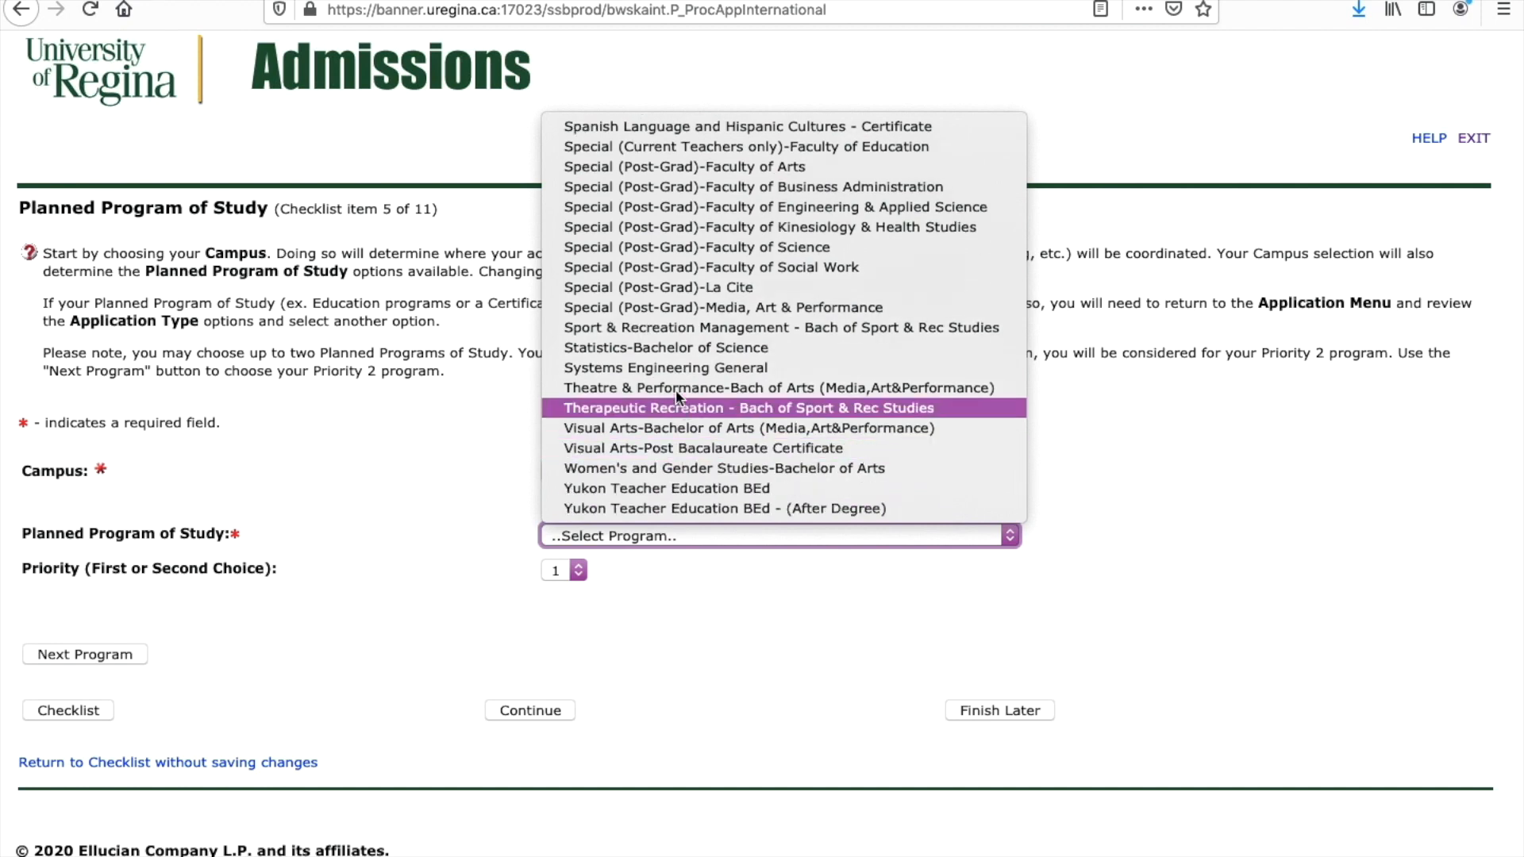
scroll(635, 361, "up", 20)
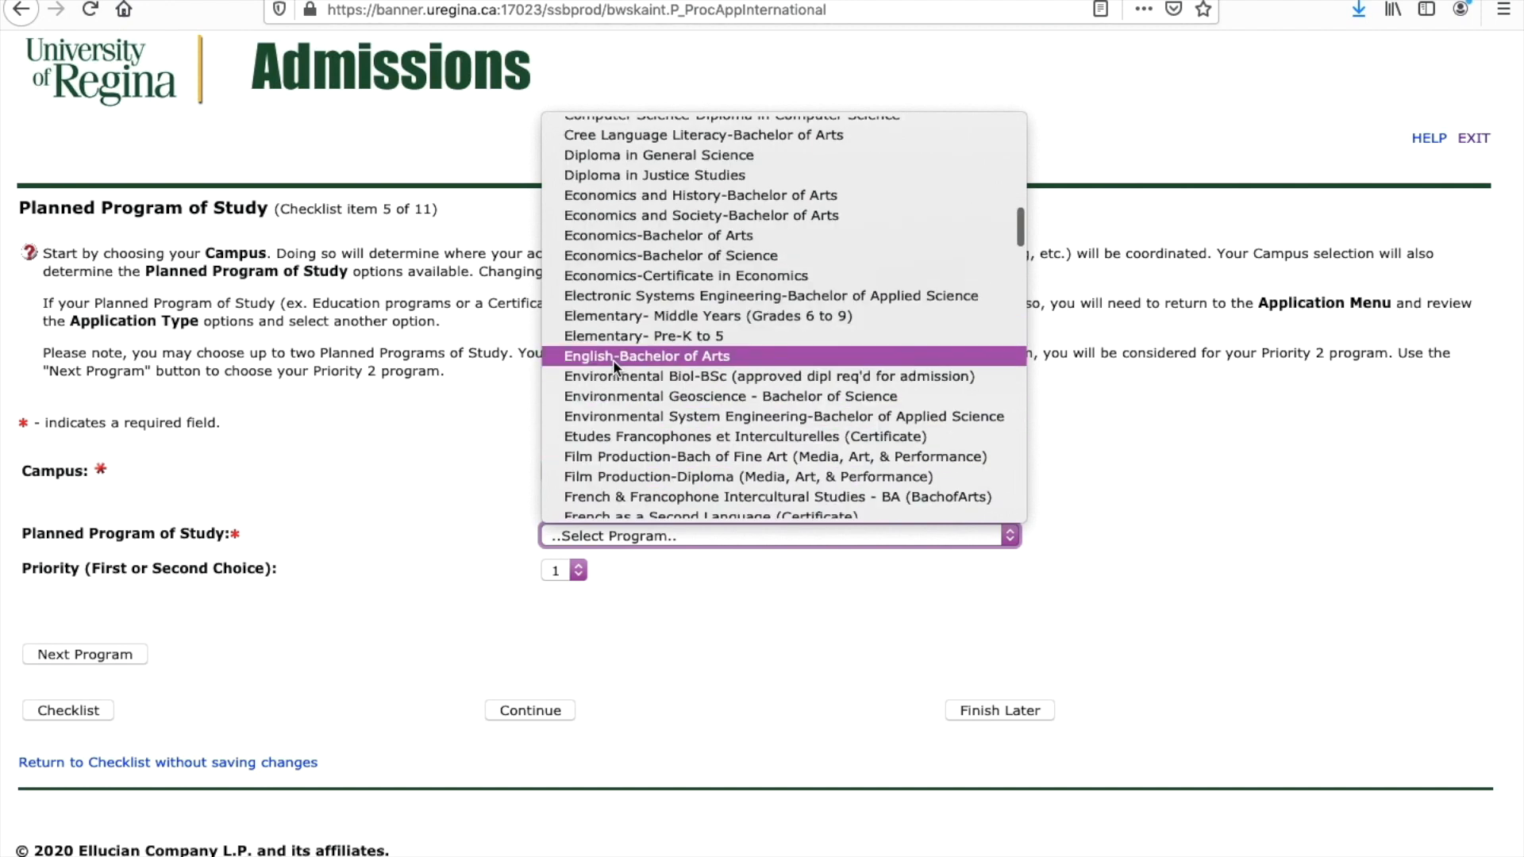
left_click(613, 359)
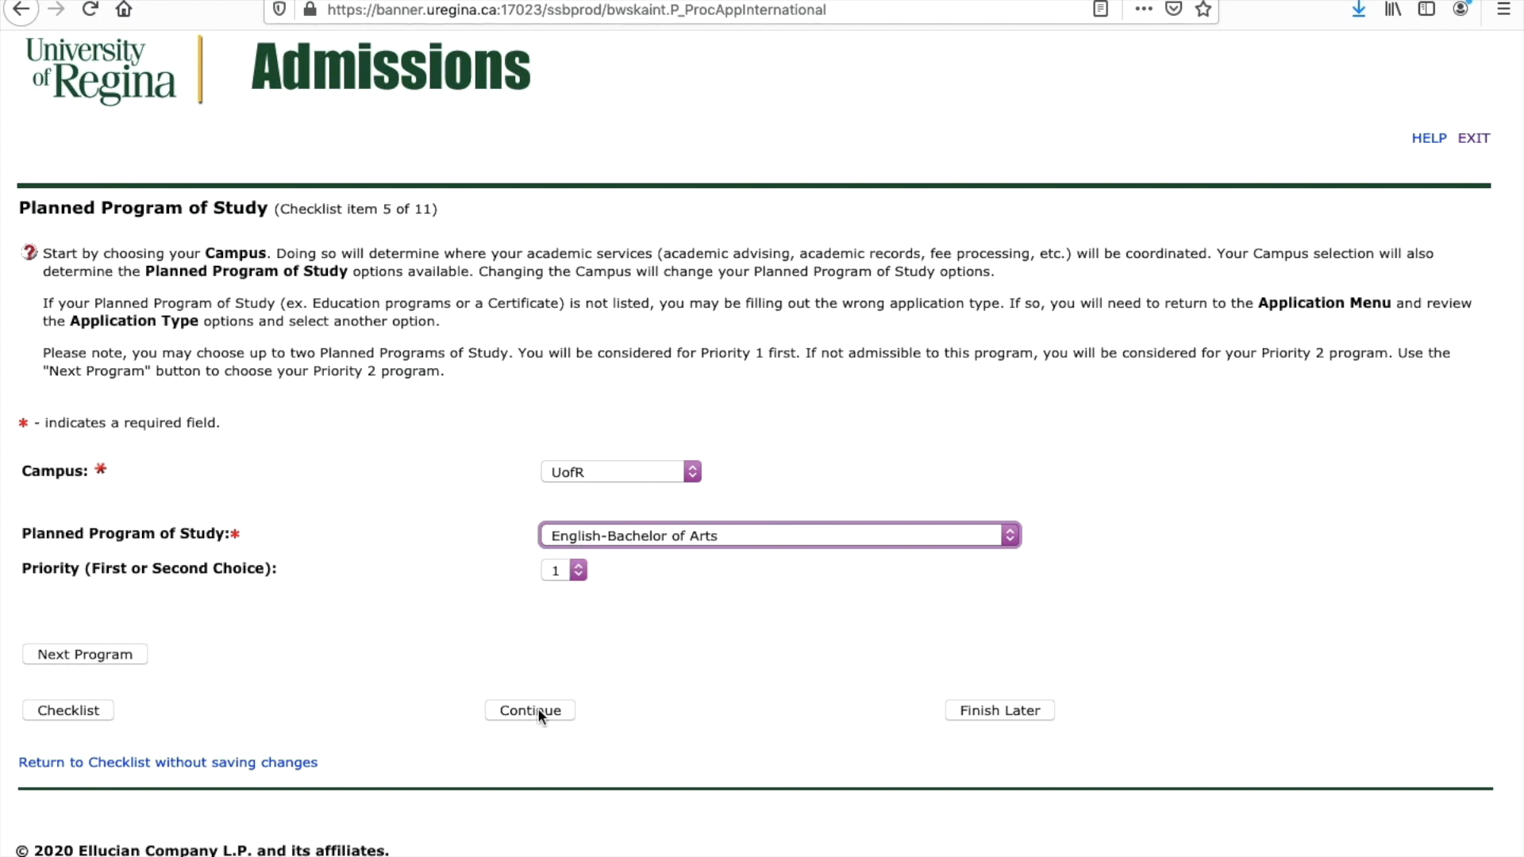
Step: Add a second program at the UofR campus: Political Science-Bachelor of Arts
left_click(127, 660)
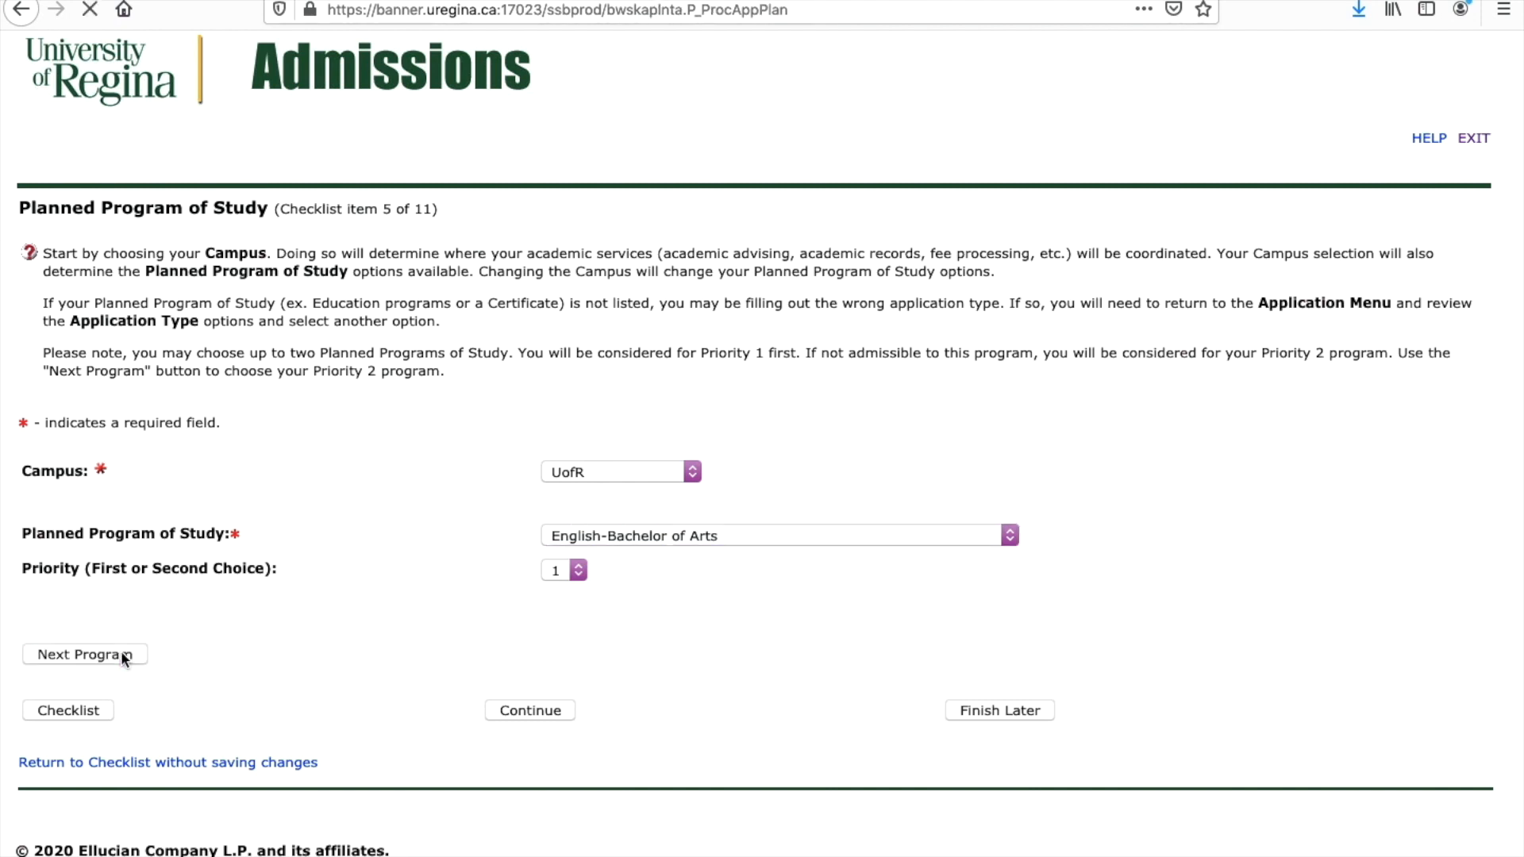
left_click(613, 471)
left_click(609, 446)
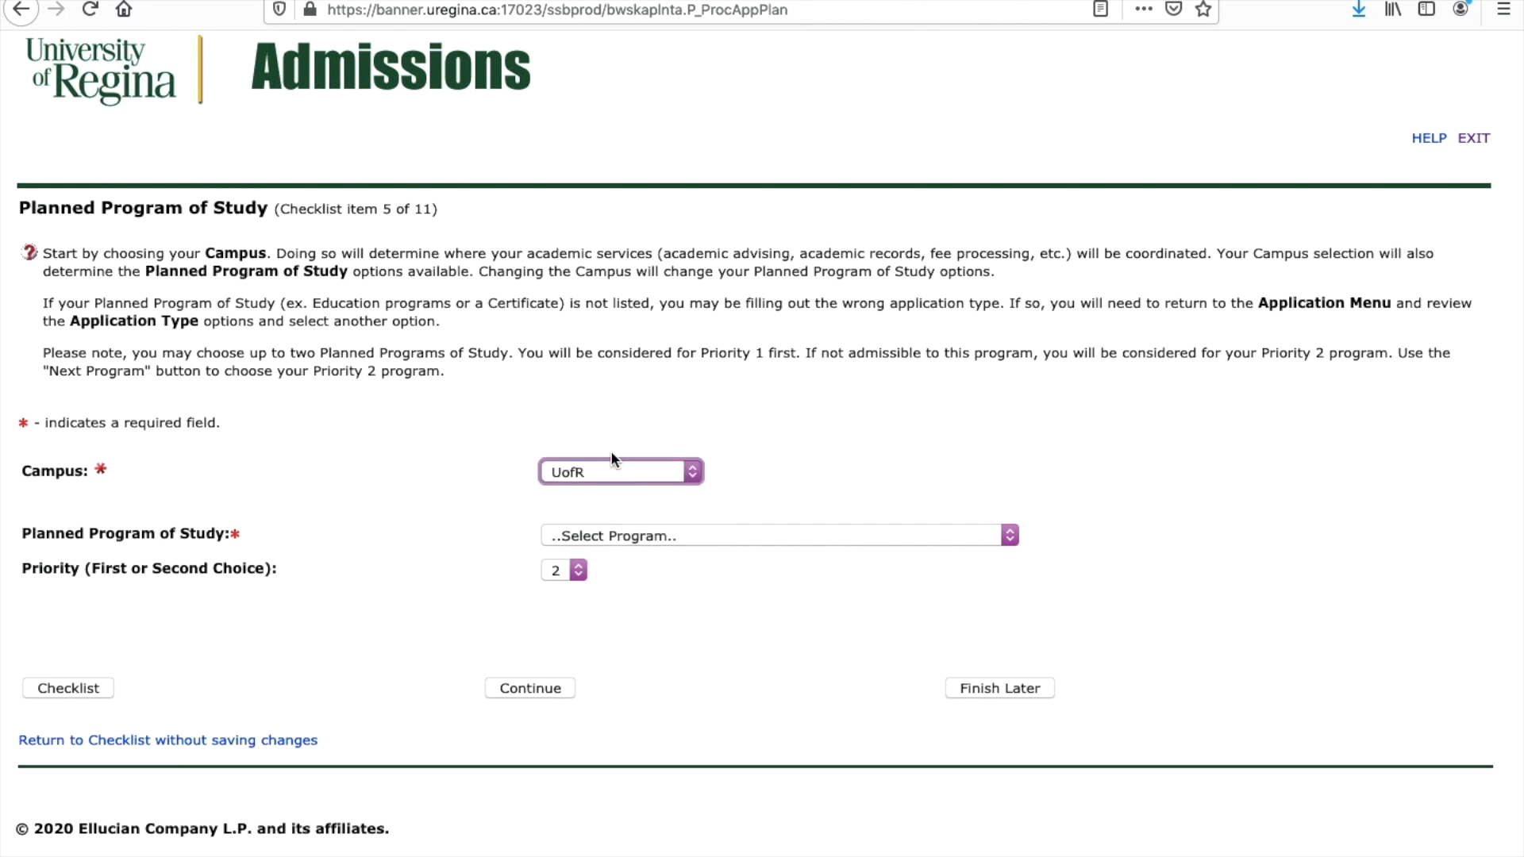
left_click(617, 536)
scroll(635, 235, "down", 1)
scroll(635, 235, "down", 3)
scroll(635, 235, "down", 20)
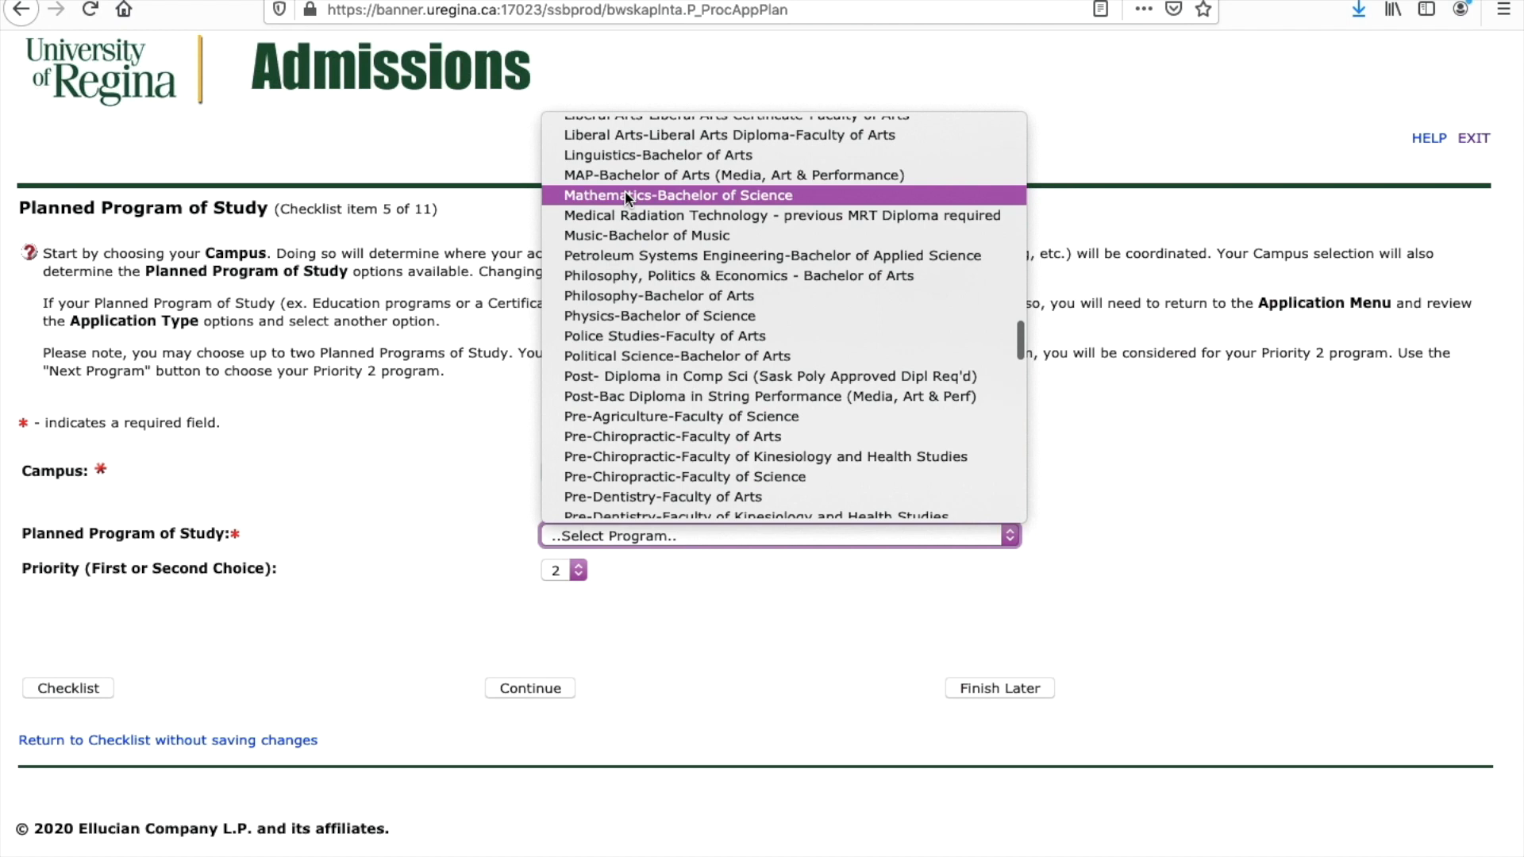
left_click(621, 357)
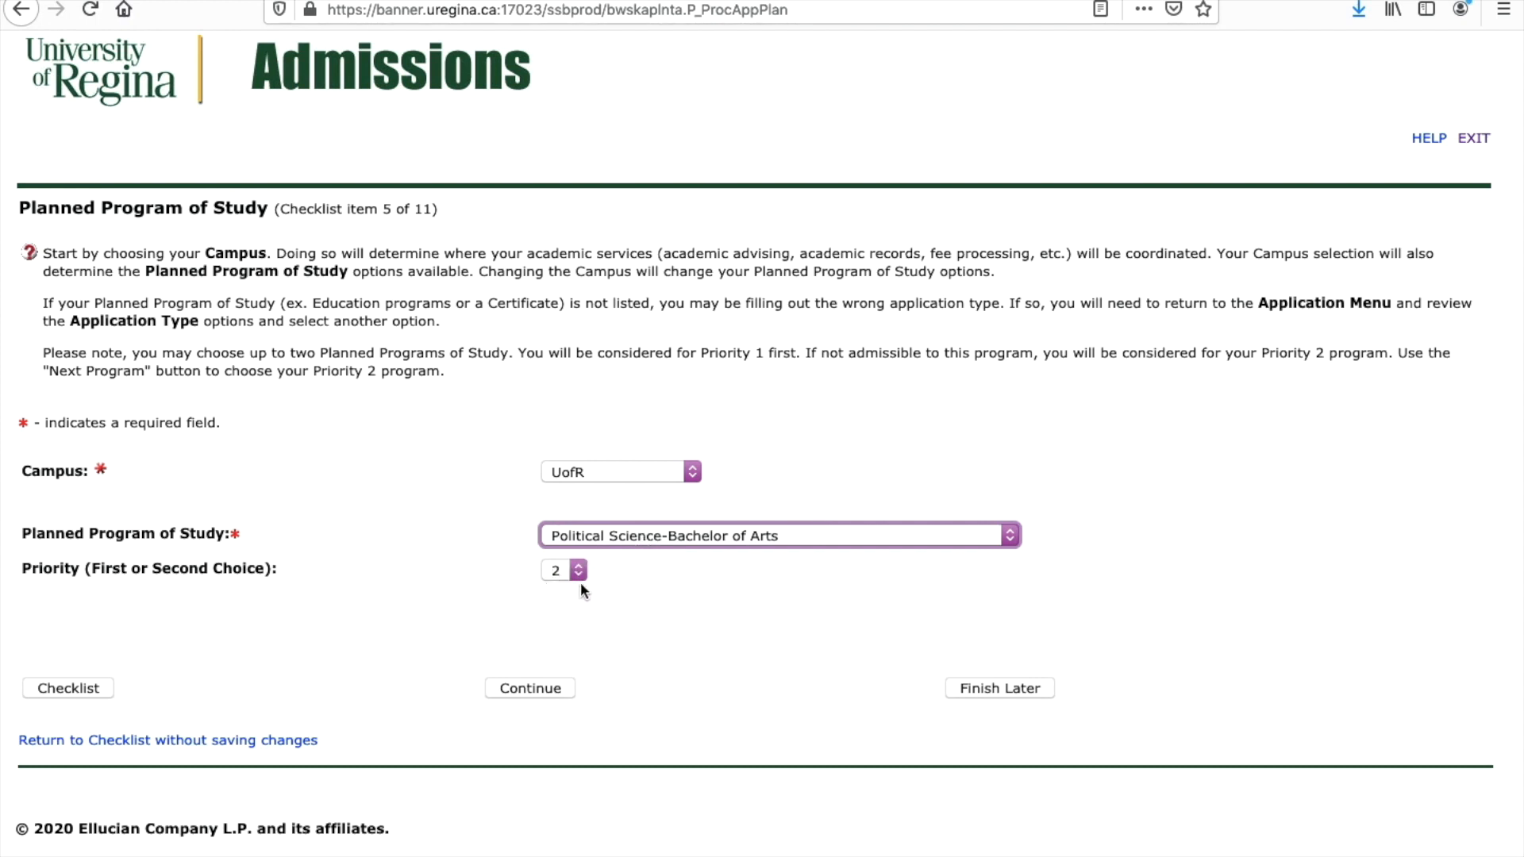
Step: Save the programs and move down to the High School form
left_click(553, 688)
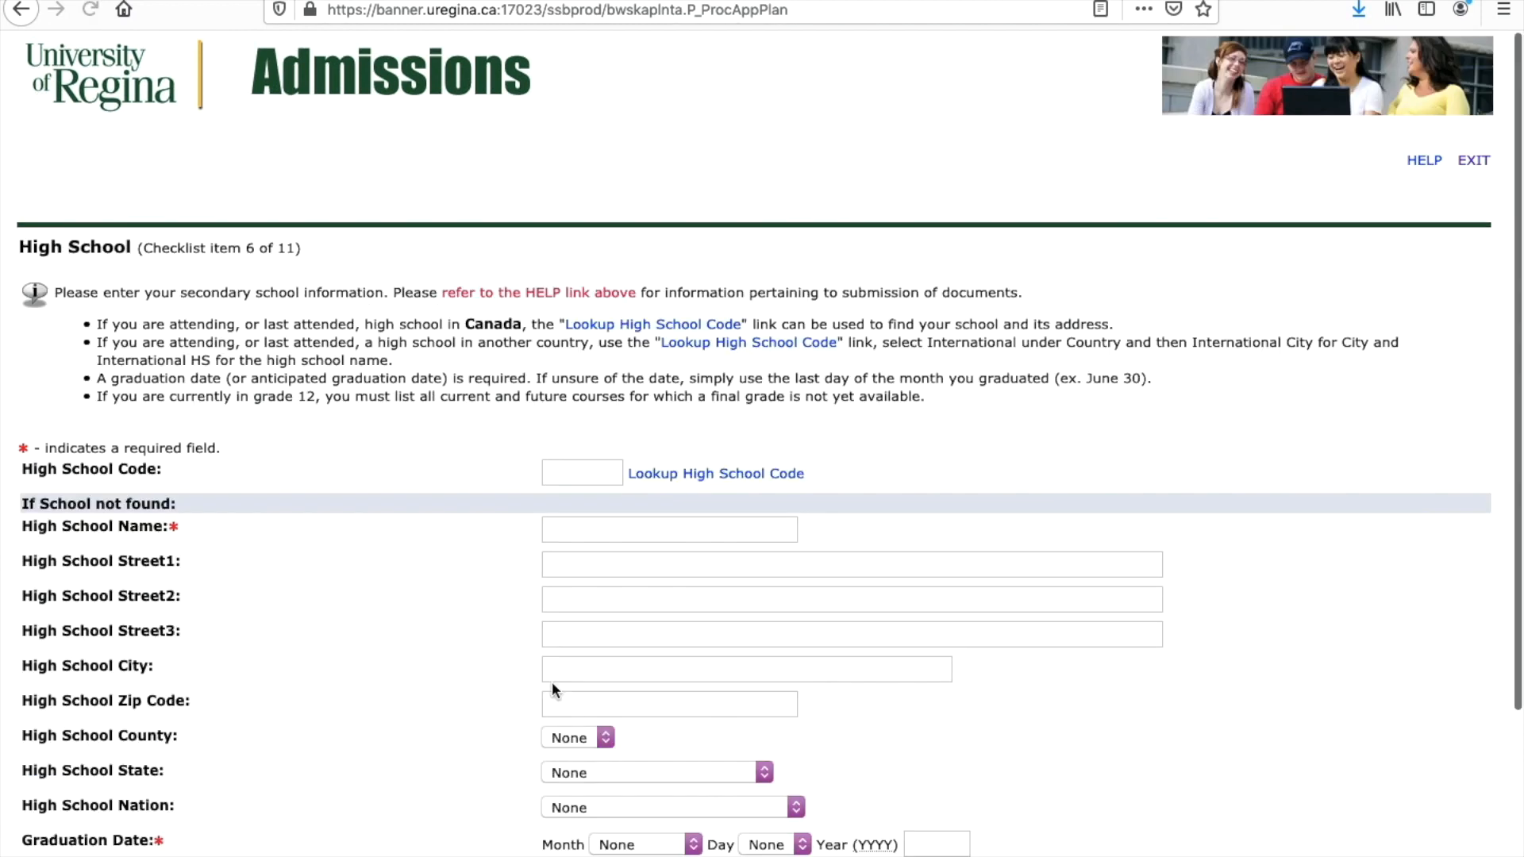
scroll(557, 522, "down", 2)
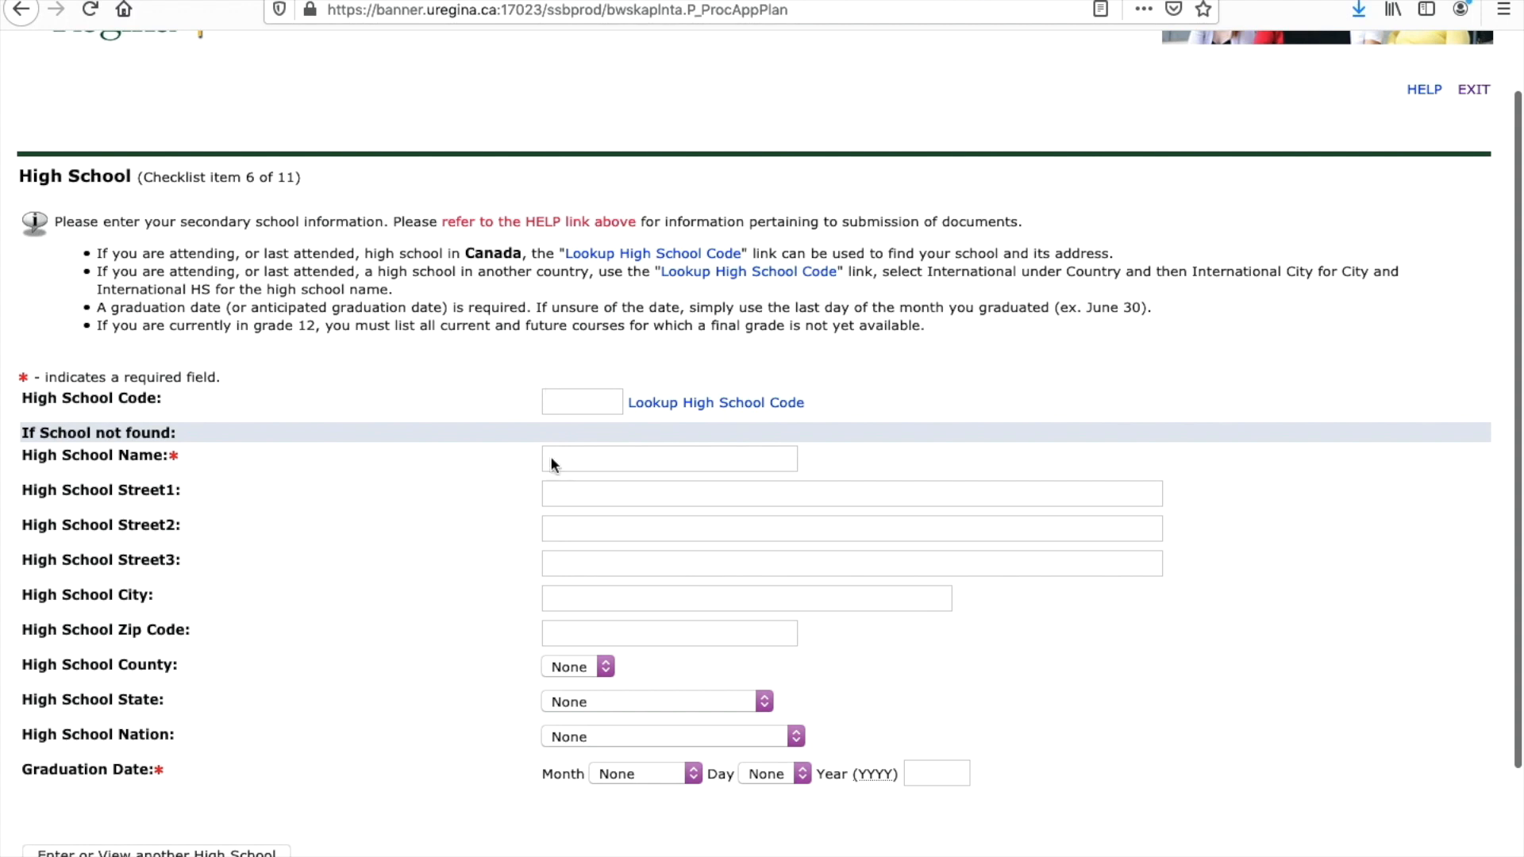
scroll(551, 460, "down", 3)
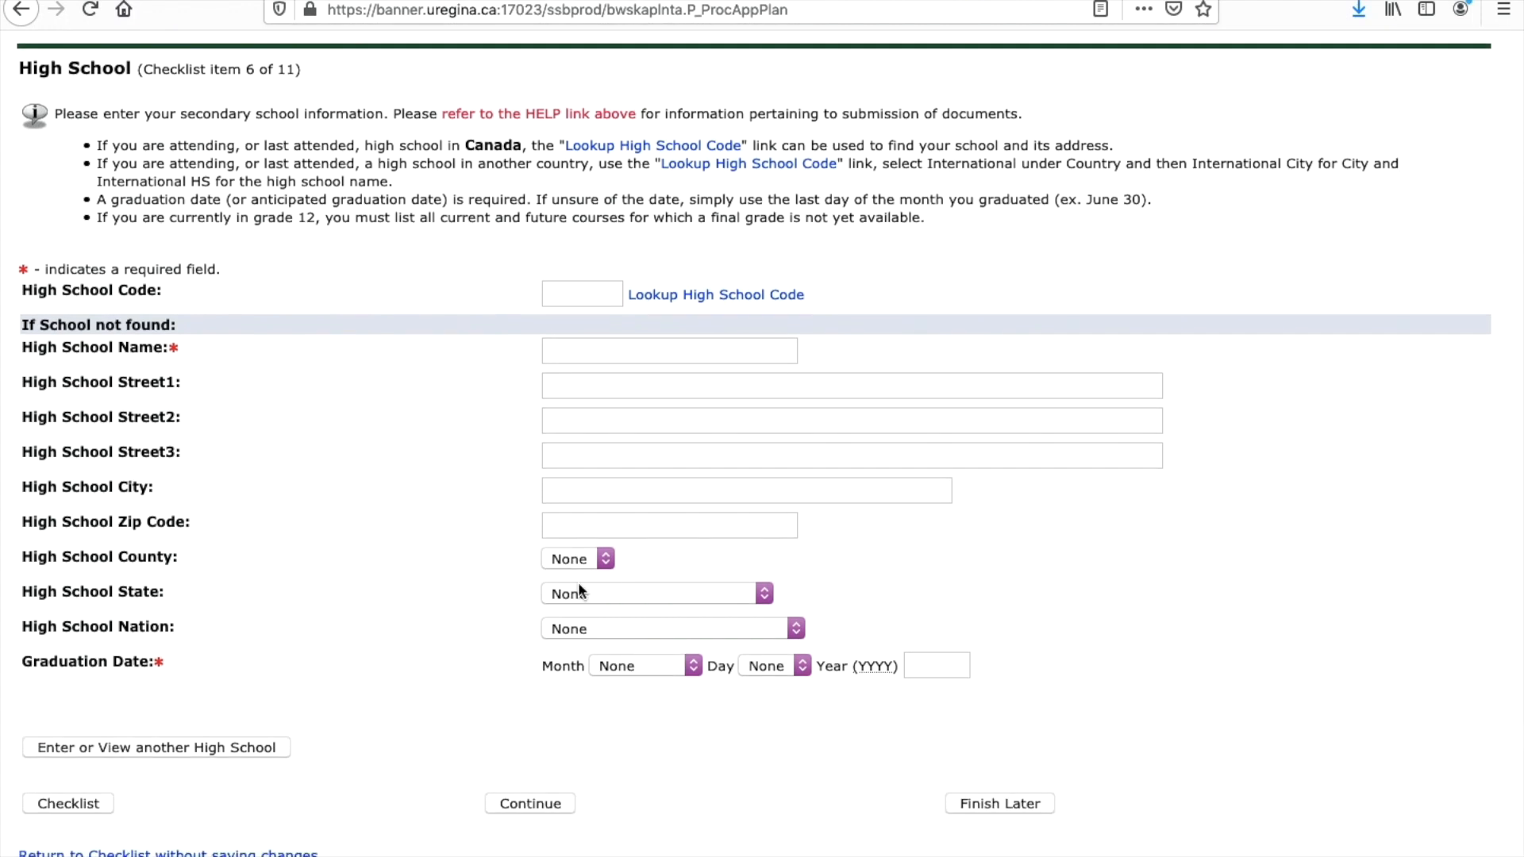
Step: Enter 'SAC Nso' as the high school name
left_click(592, 345)
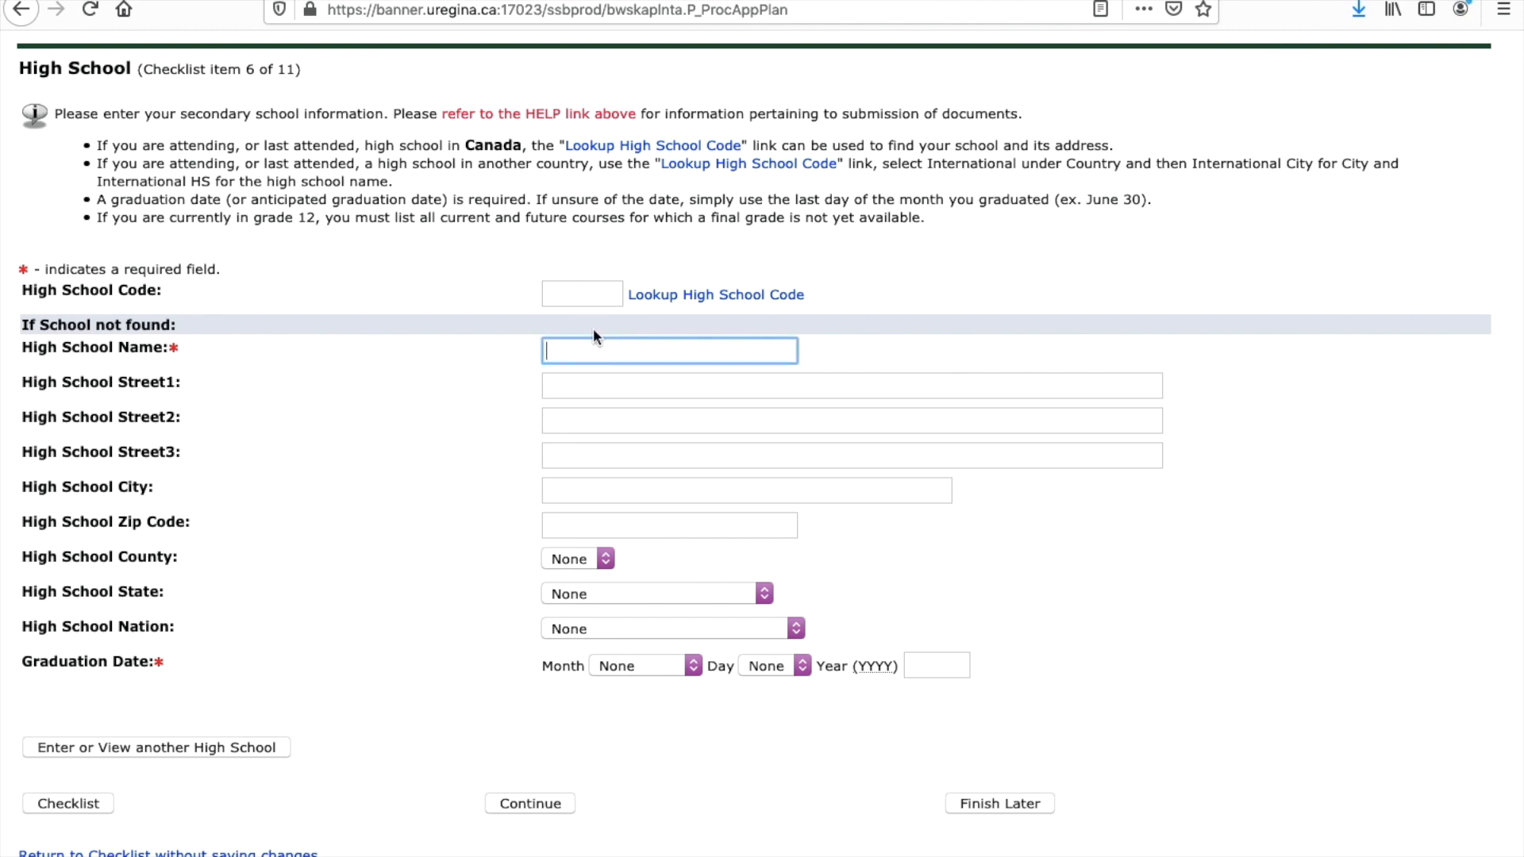
type("S")
key("BackSpace")
type("Sai")
key("BackSpace")
key("BackSpace")
type("AC Nso")
Step: Look up the school via country Cameroon, city Cameroon, Cameroon HS Curriculum, and copy it into the form
left_click(649, 295)
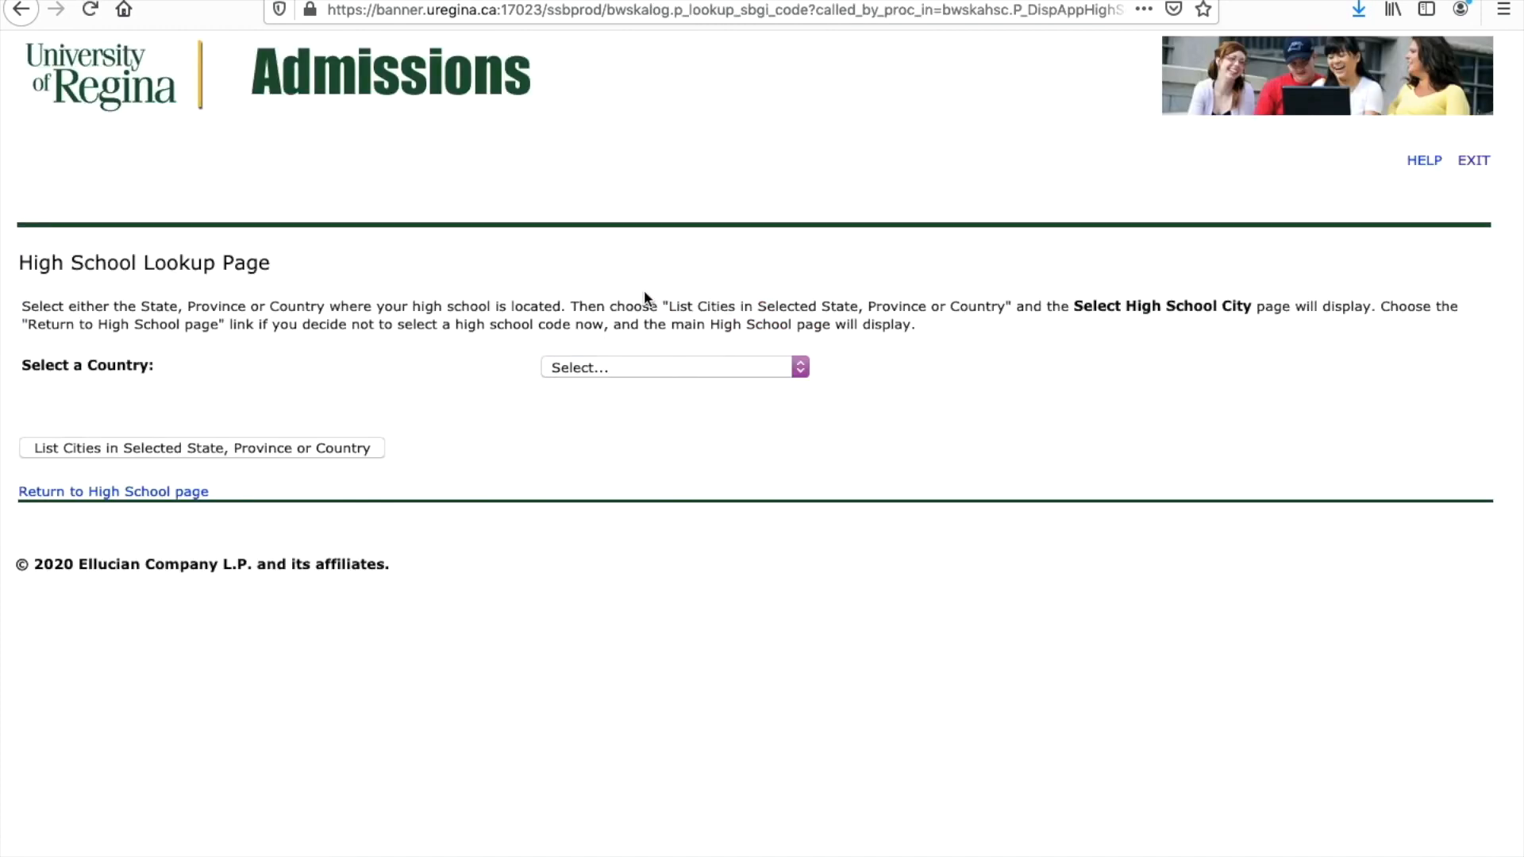
left_click(681, 369)
scroll(651, 496, "down", 3)
scroll(651, 496, "up", 3)
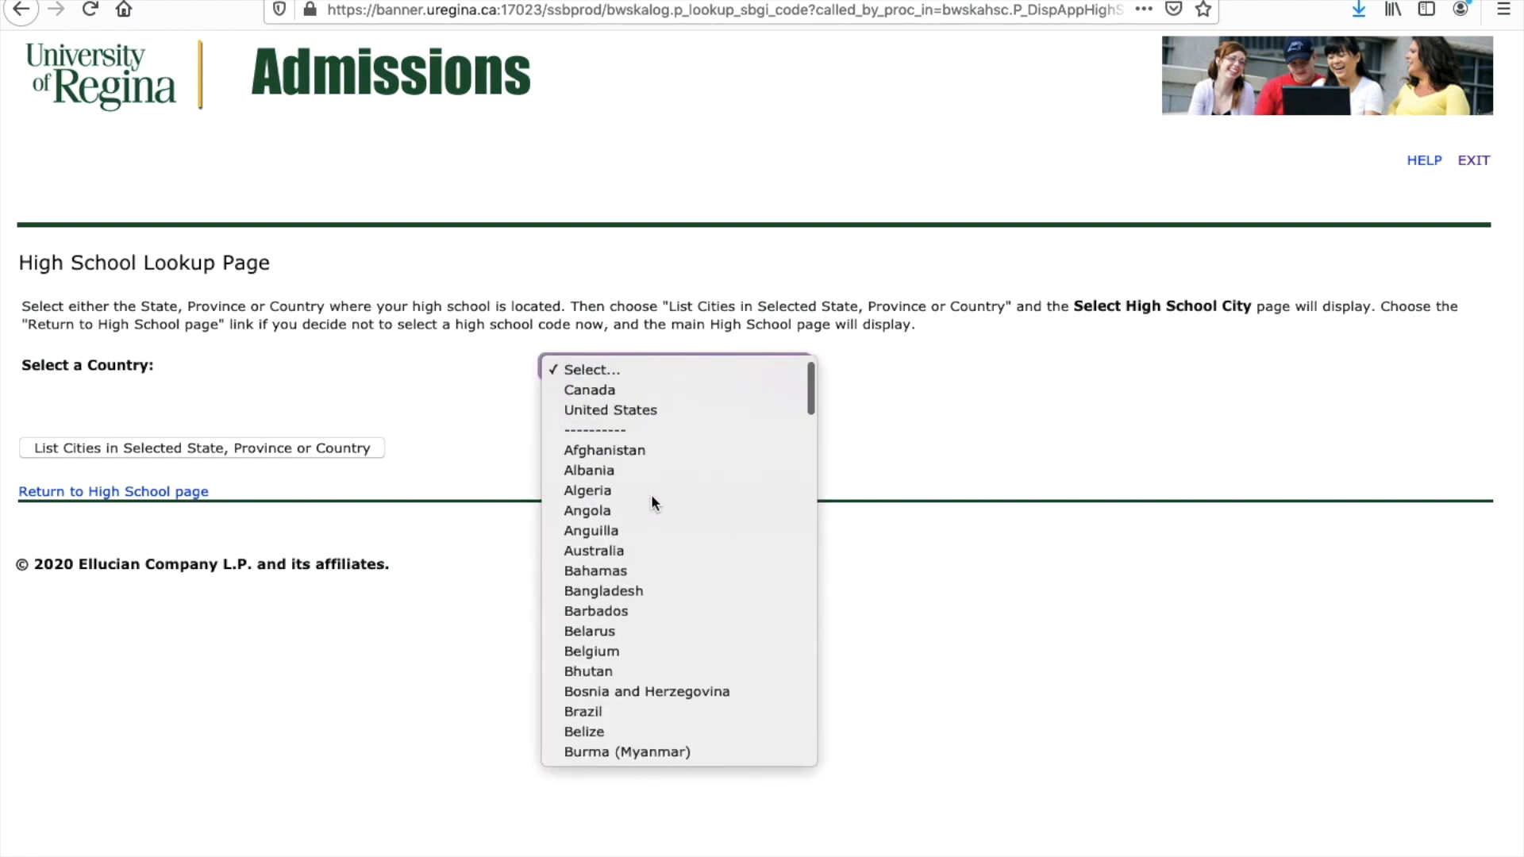
scroll(651, 494, "down", 5)
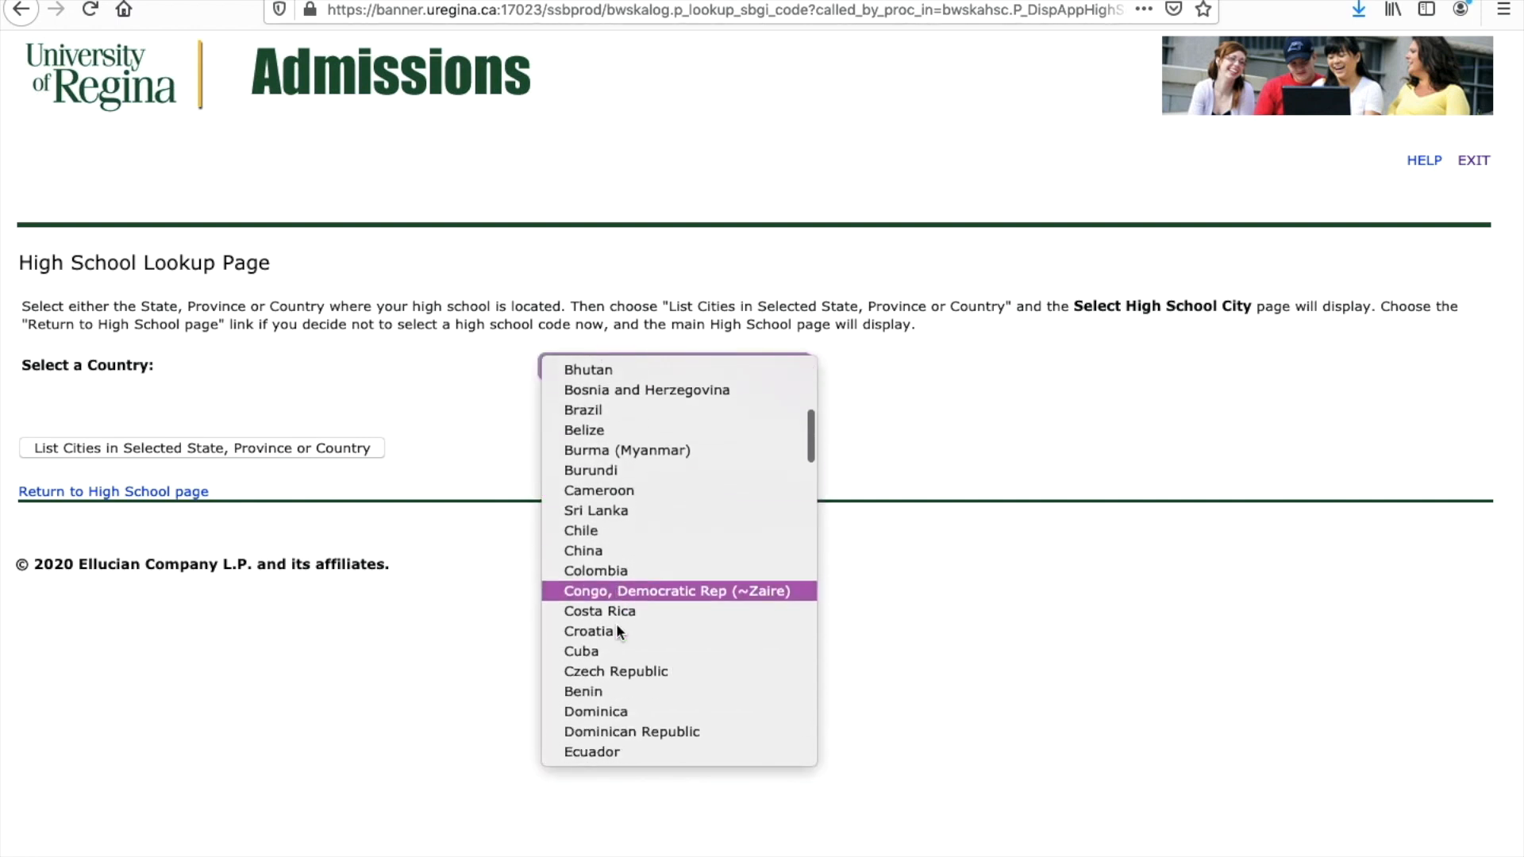
left_click(597, 480)
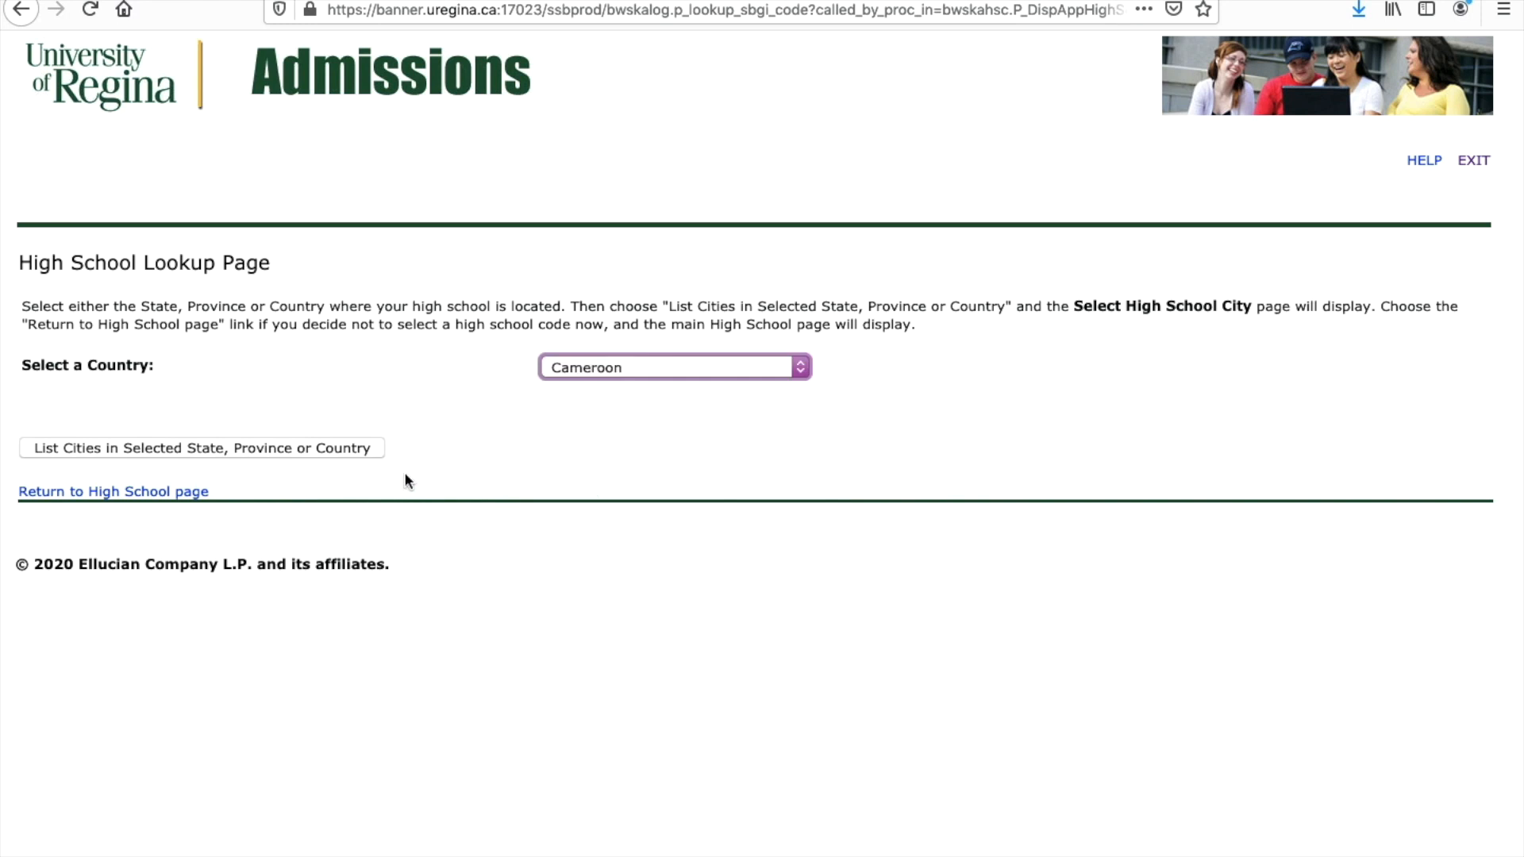
left_click(312, 449)
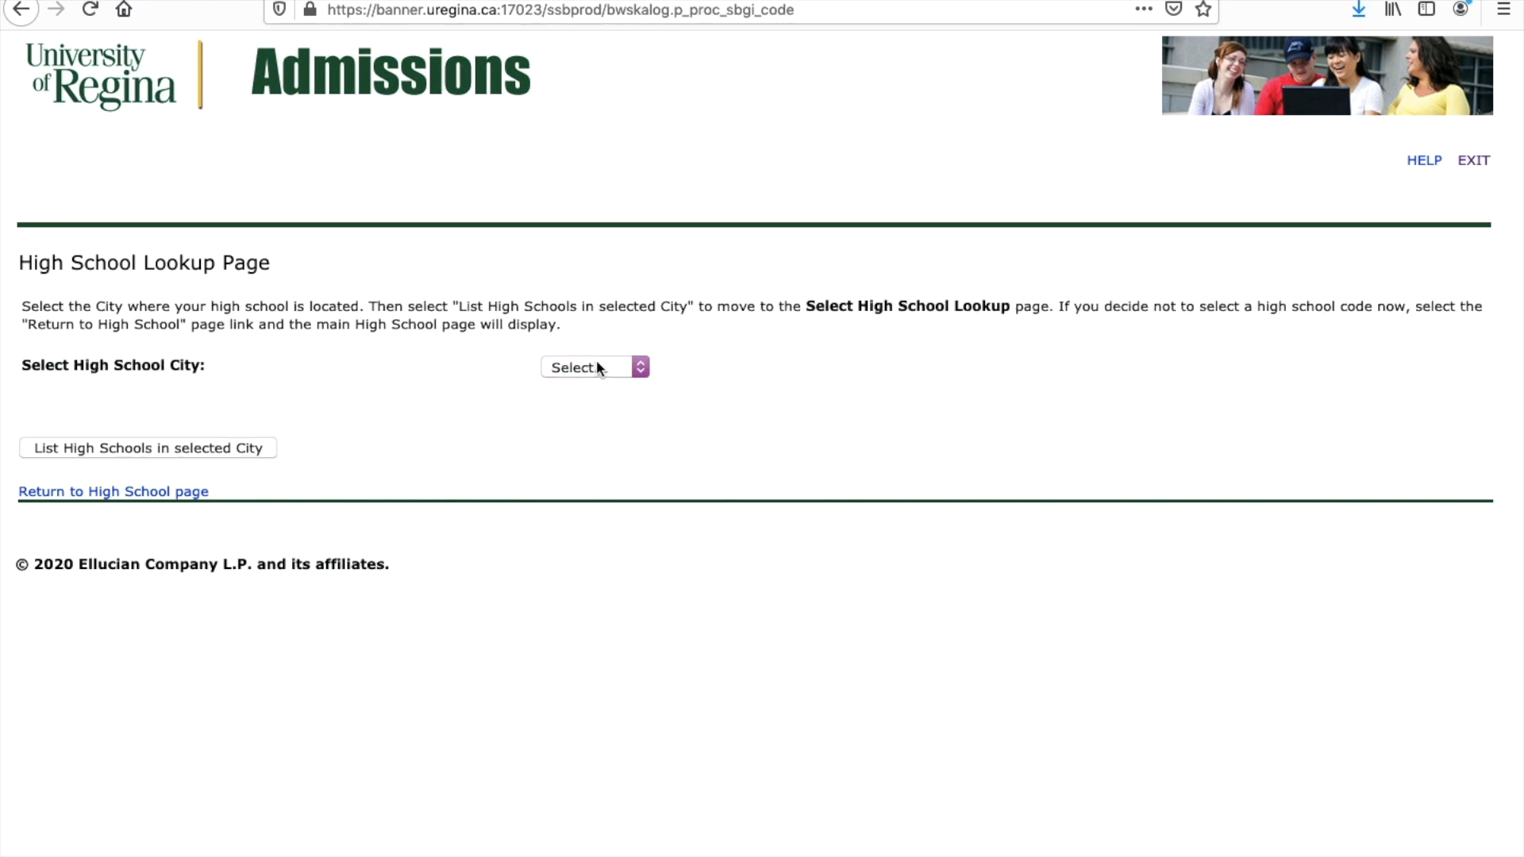
left_click(597, 366)
left_click(590, 385)
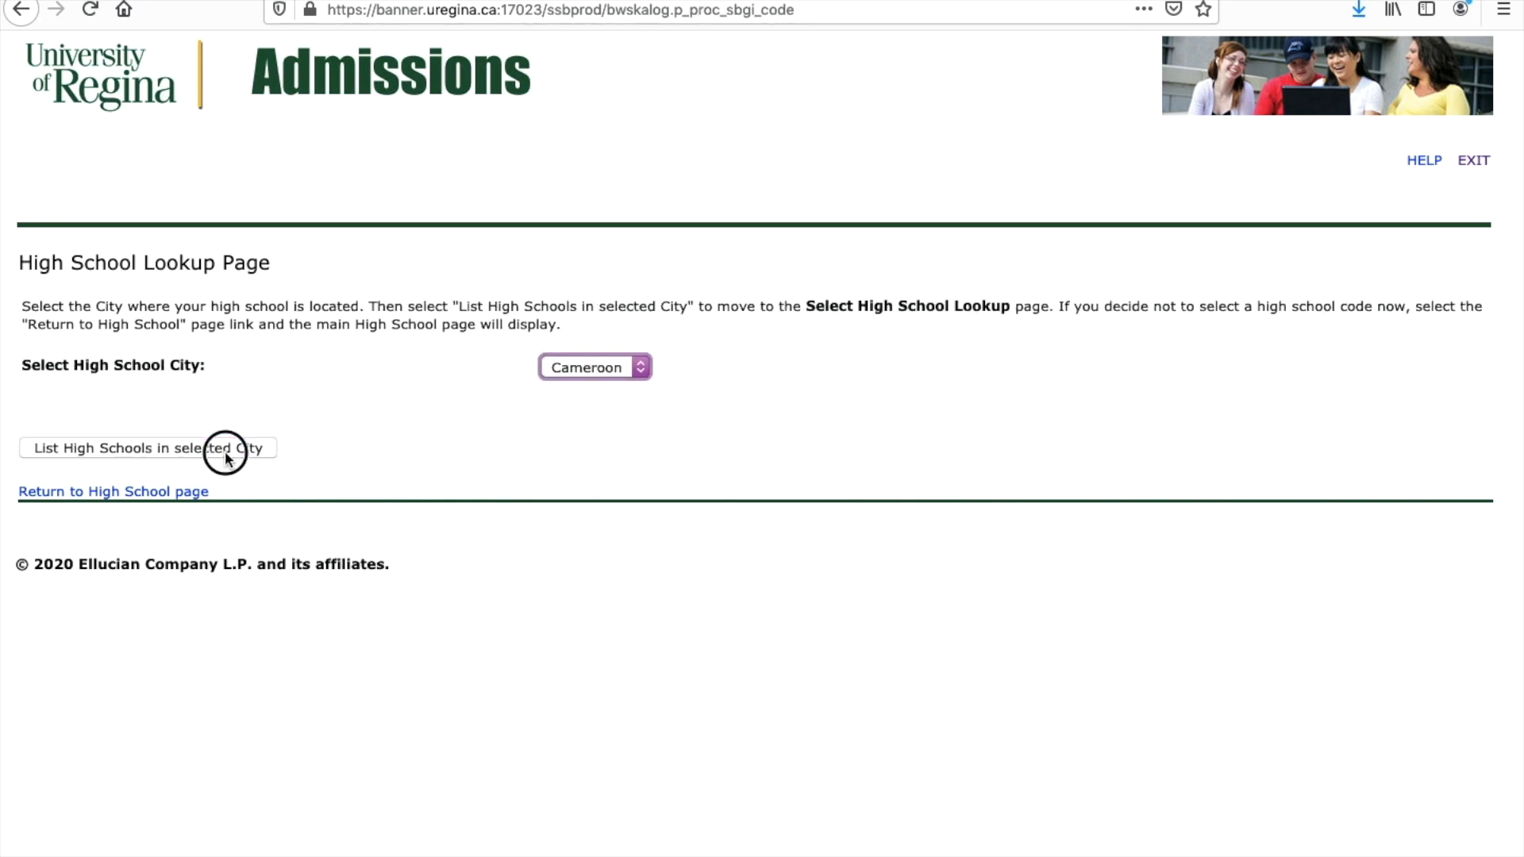
left_click(225, 451)
left_click(625, 370)
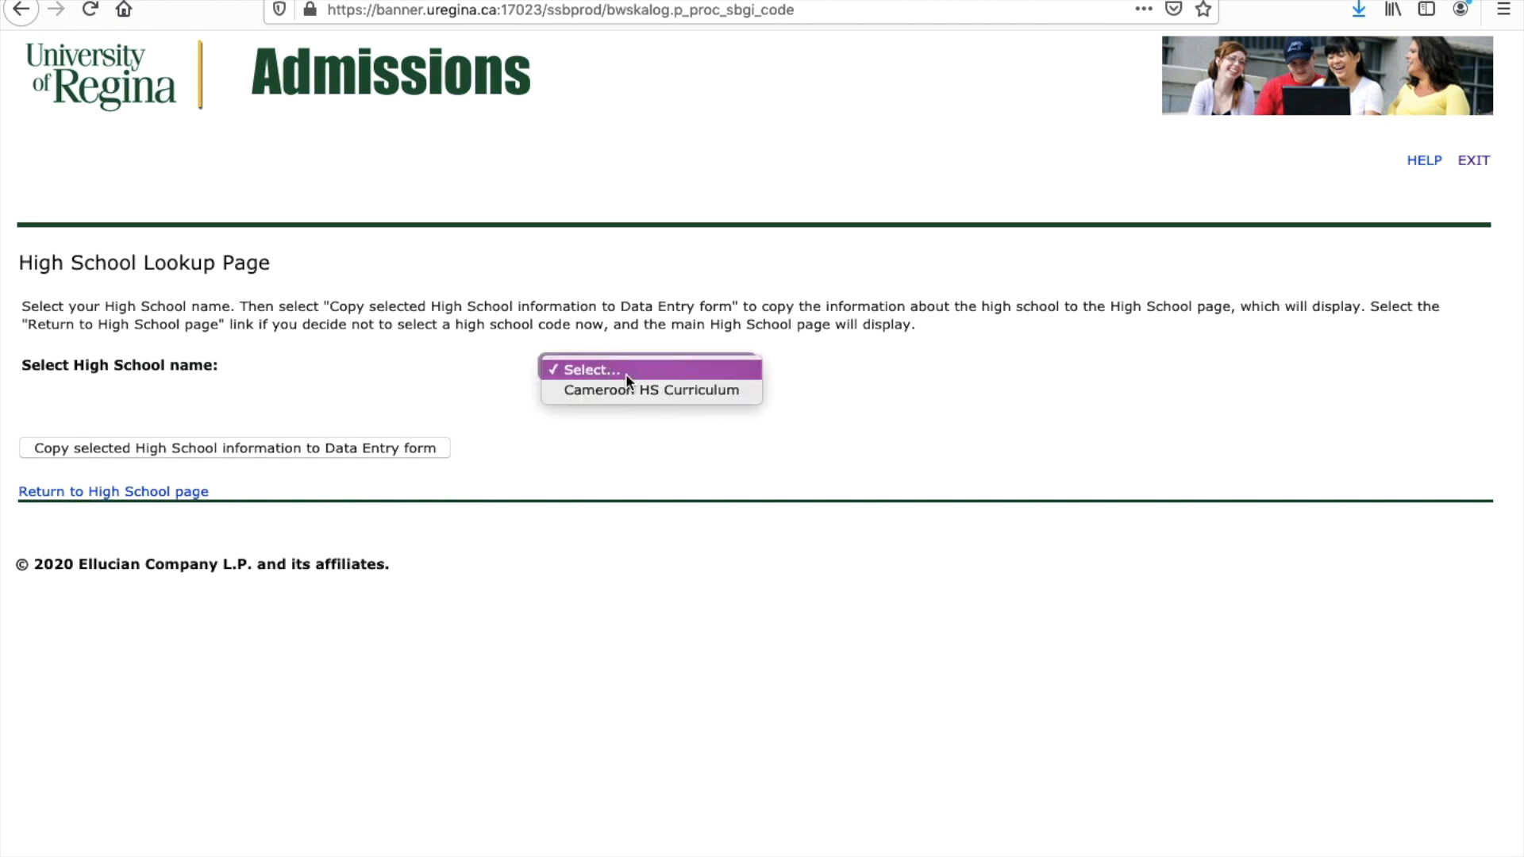
left_click(624, 387)
left_click(381, 450)
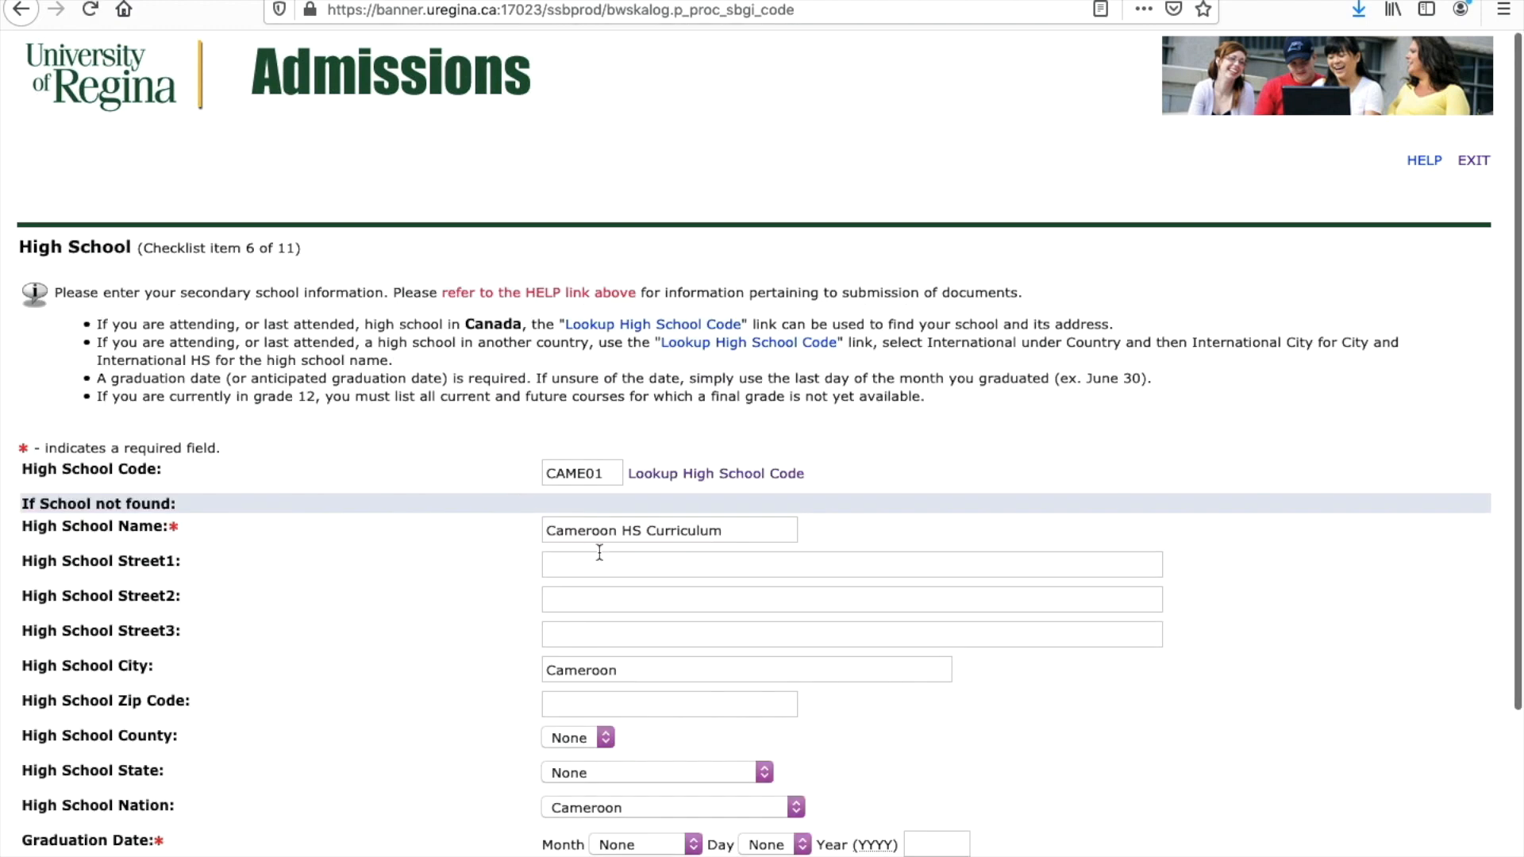
Step: Set the graduation date to July 10, 2019 and save the High School section
scroll(602, 554, "down", 3)
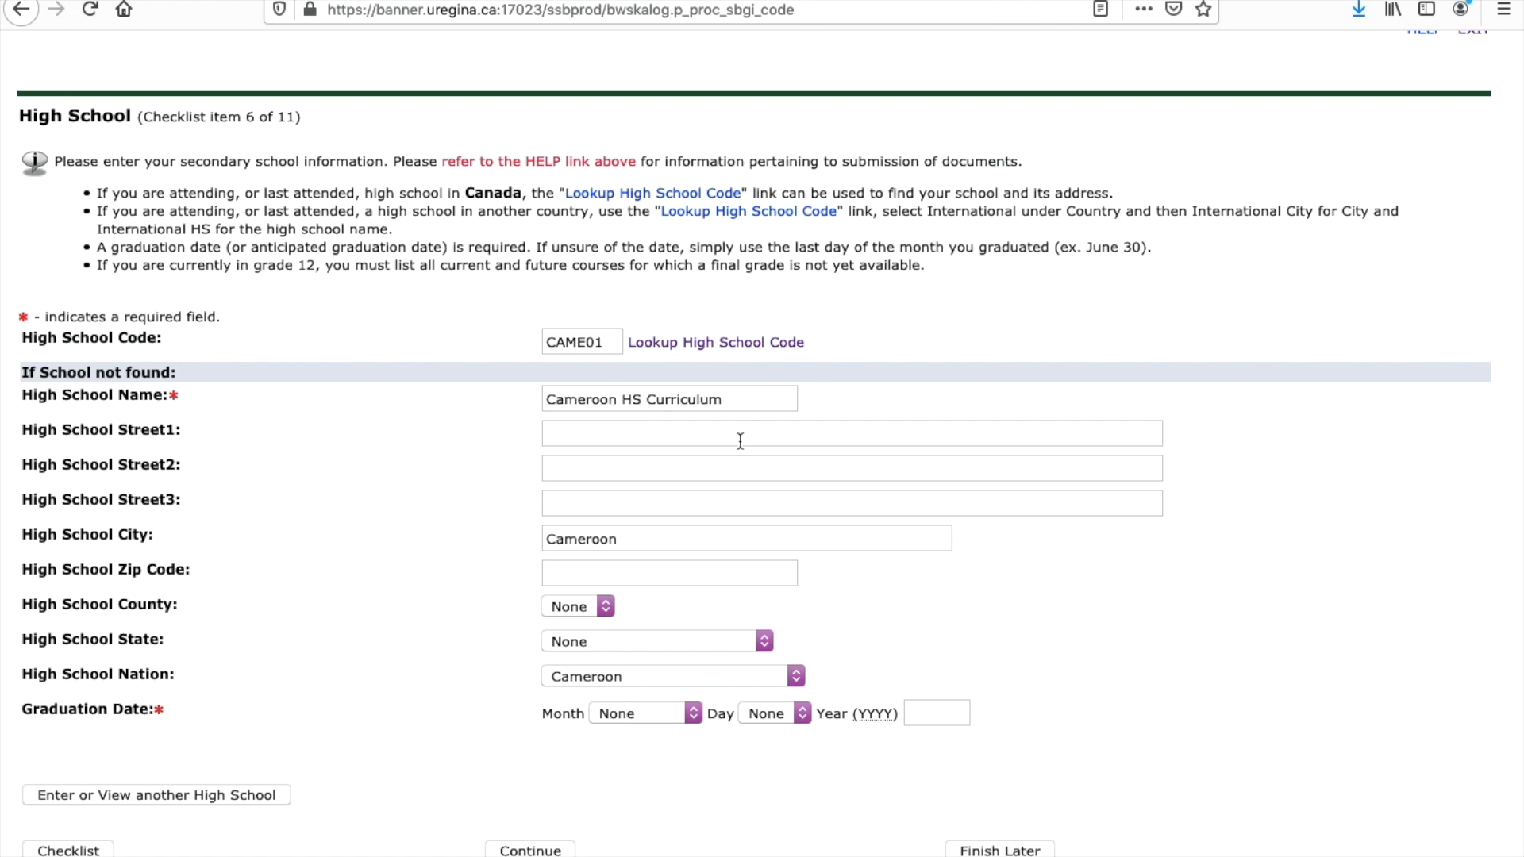
scroll(703, 496, "down", 2)
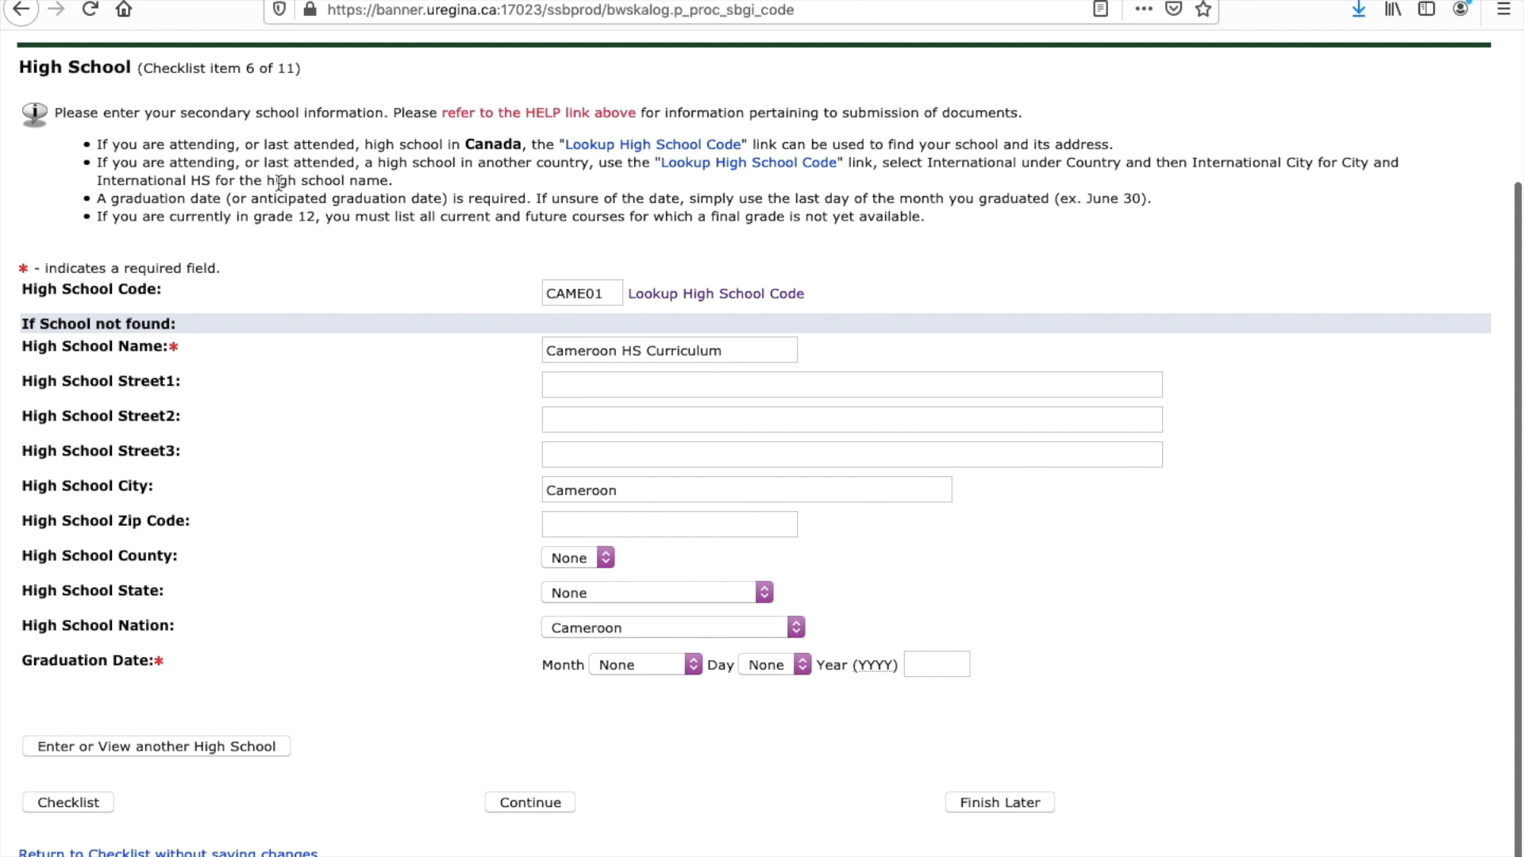
left_click(619, 351)
left_click(750, 353)
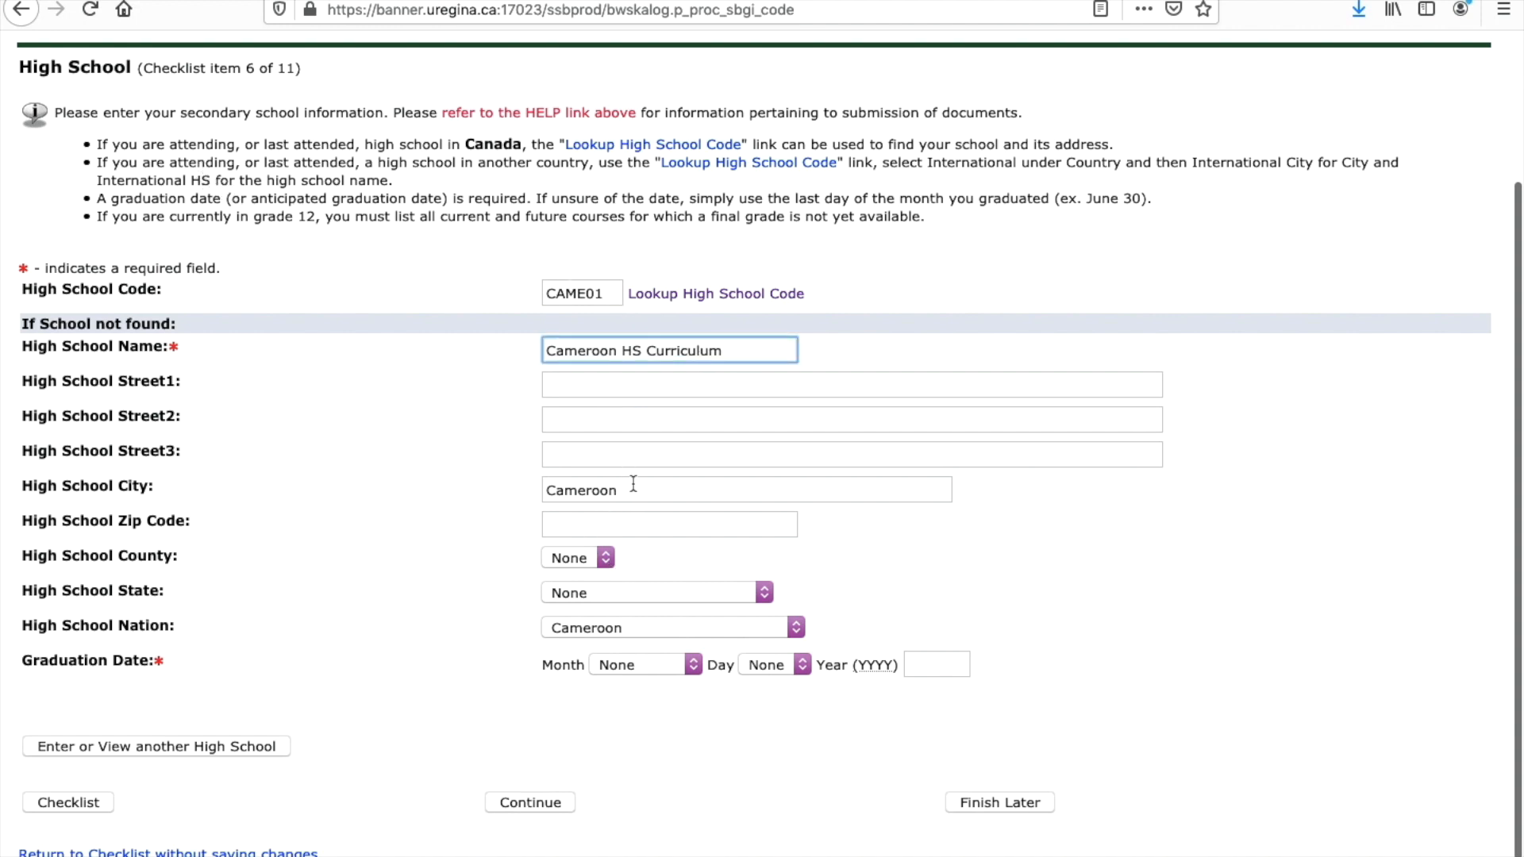
left_click(699, 666)
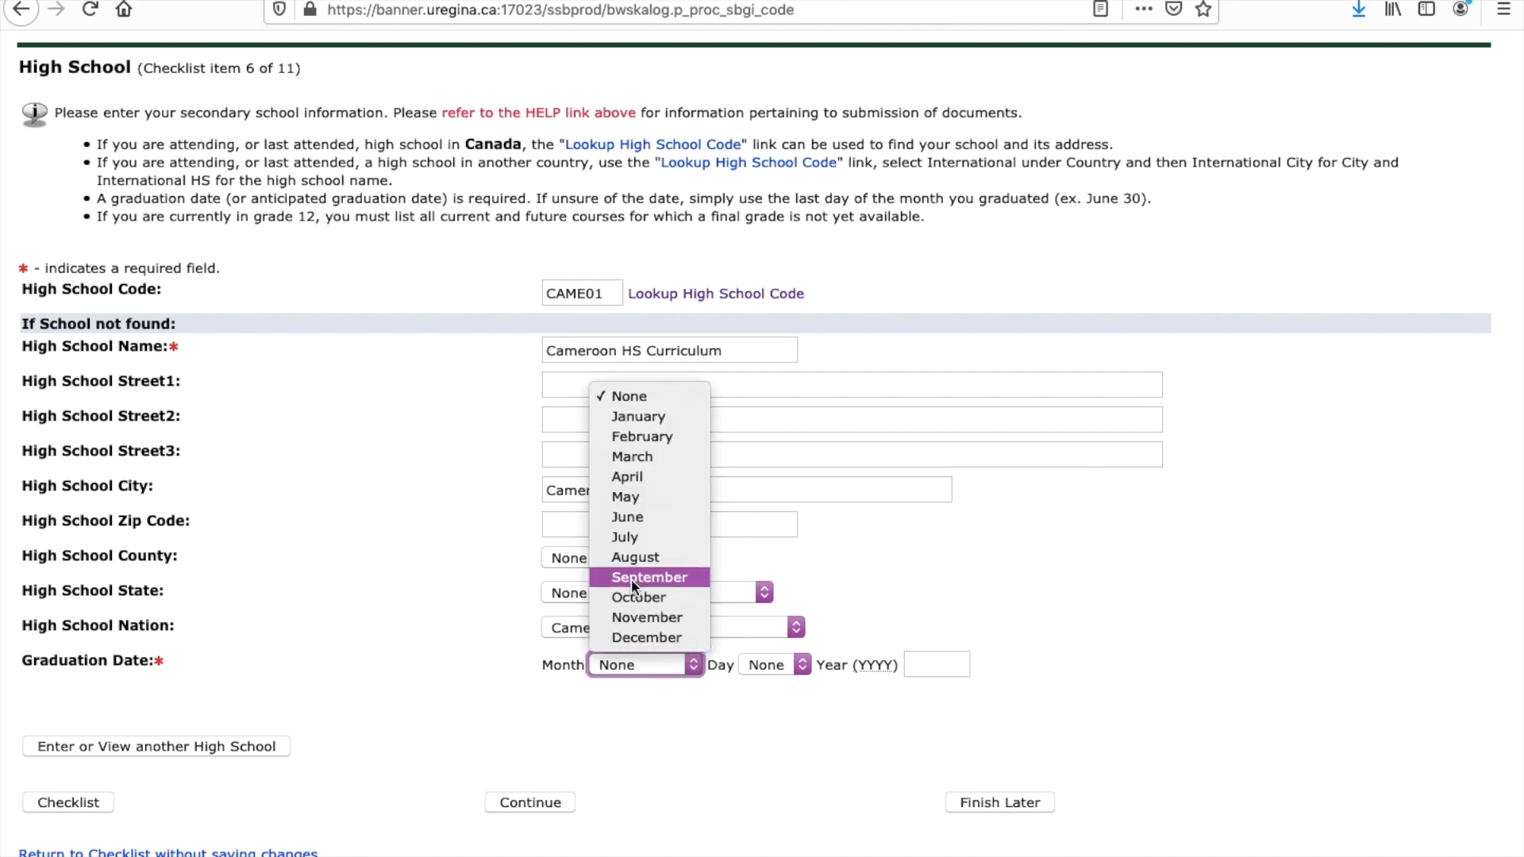
left_click(616, 536)
left_click(790, 670)
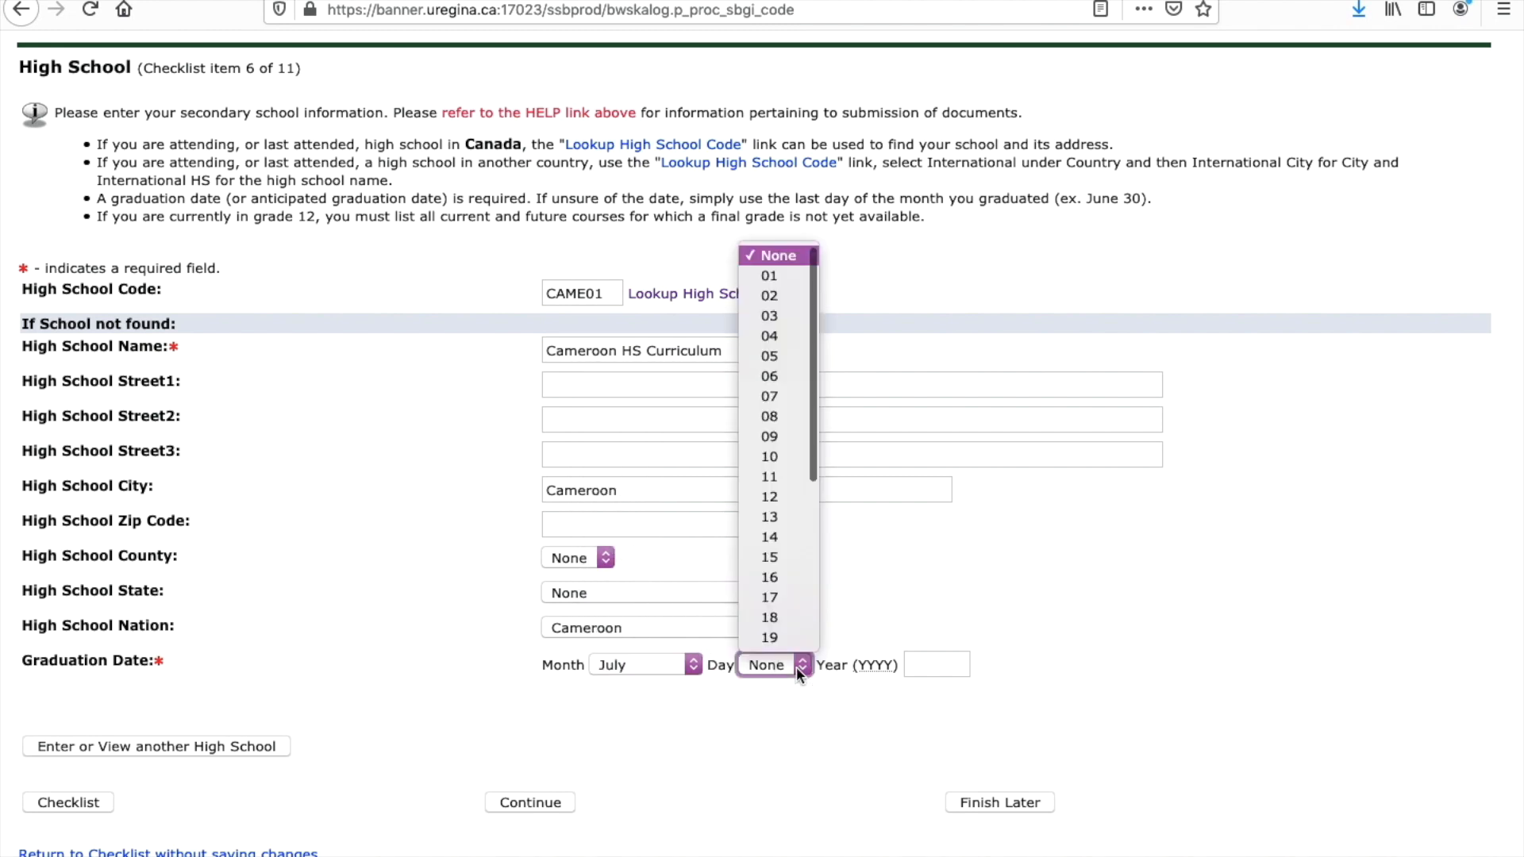
left_click(771, 453)
left_click(919, 655)
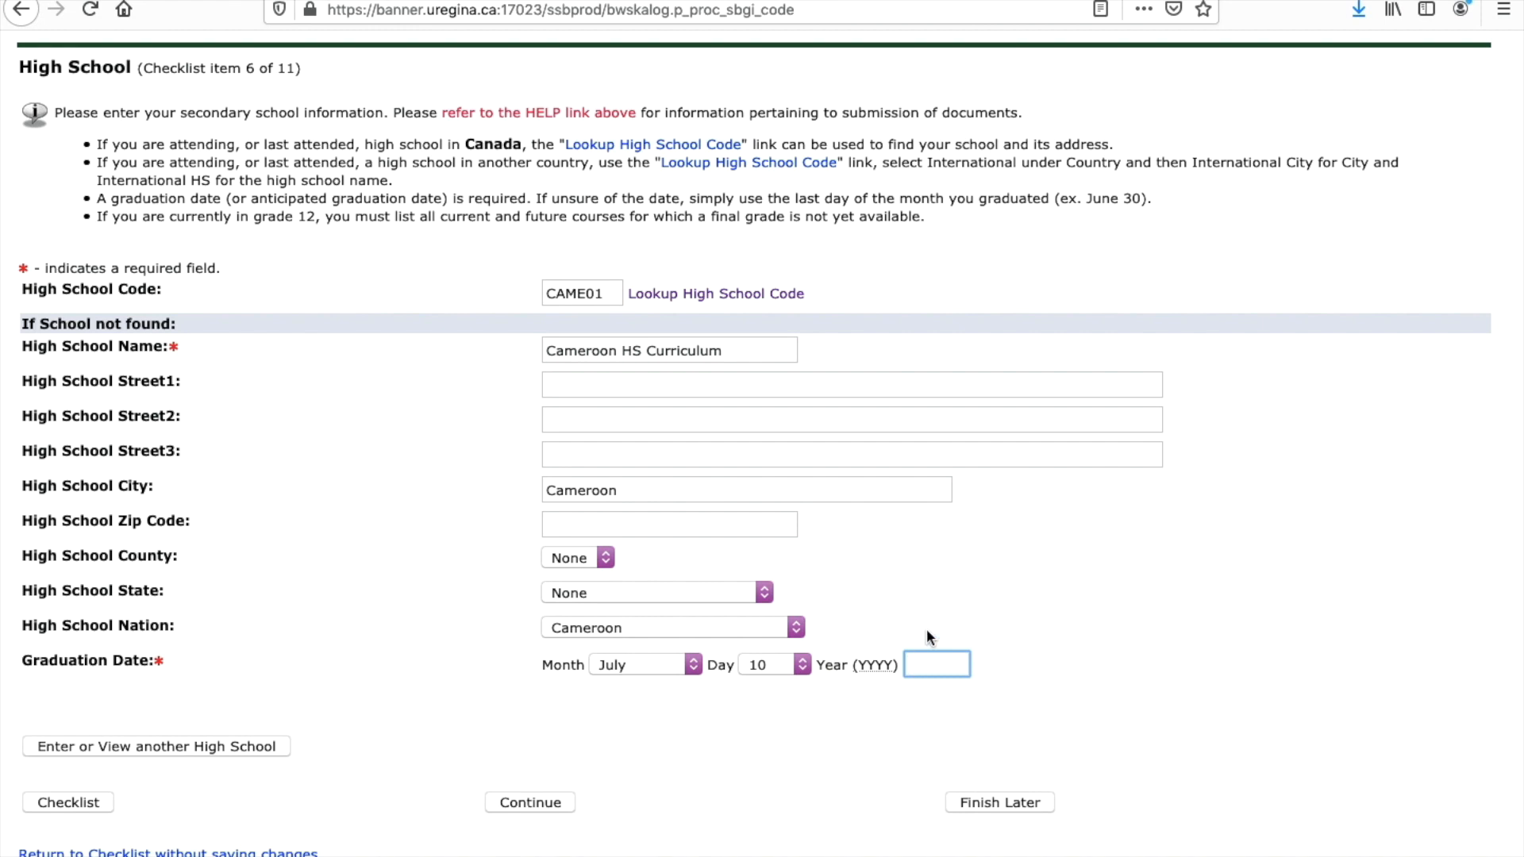
type("2019")
left_click(512, 801)
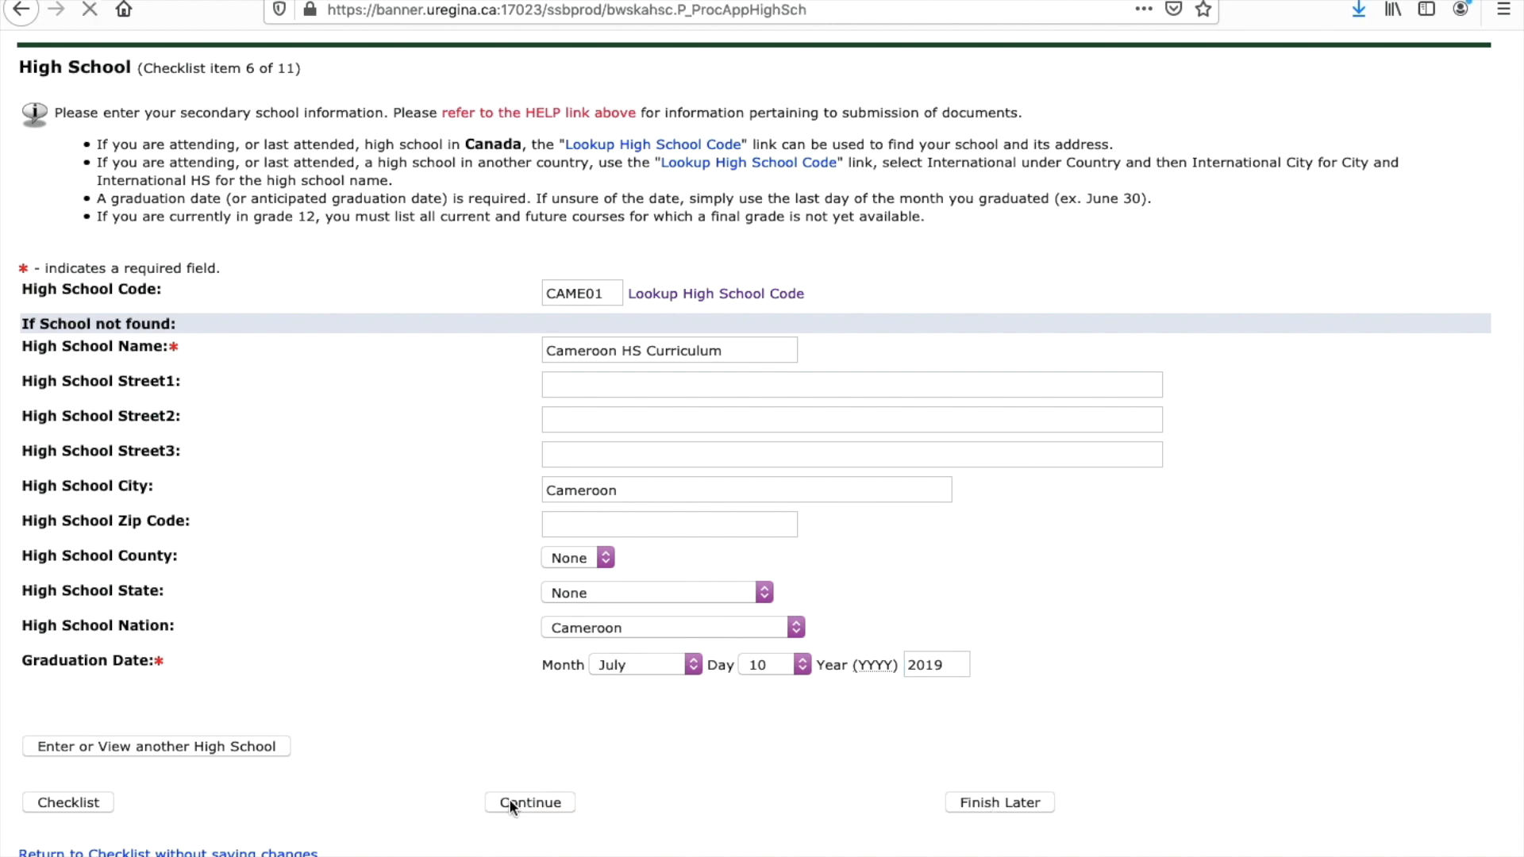
Step: Leave the Previous College form blank and continue to Proxy Information
scroll(410, 468, "down", 2)
scroll(411, 467, "down", 2)
scroll(410, 467, "up", 3)
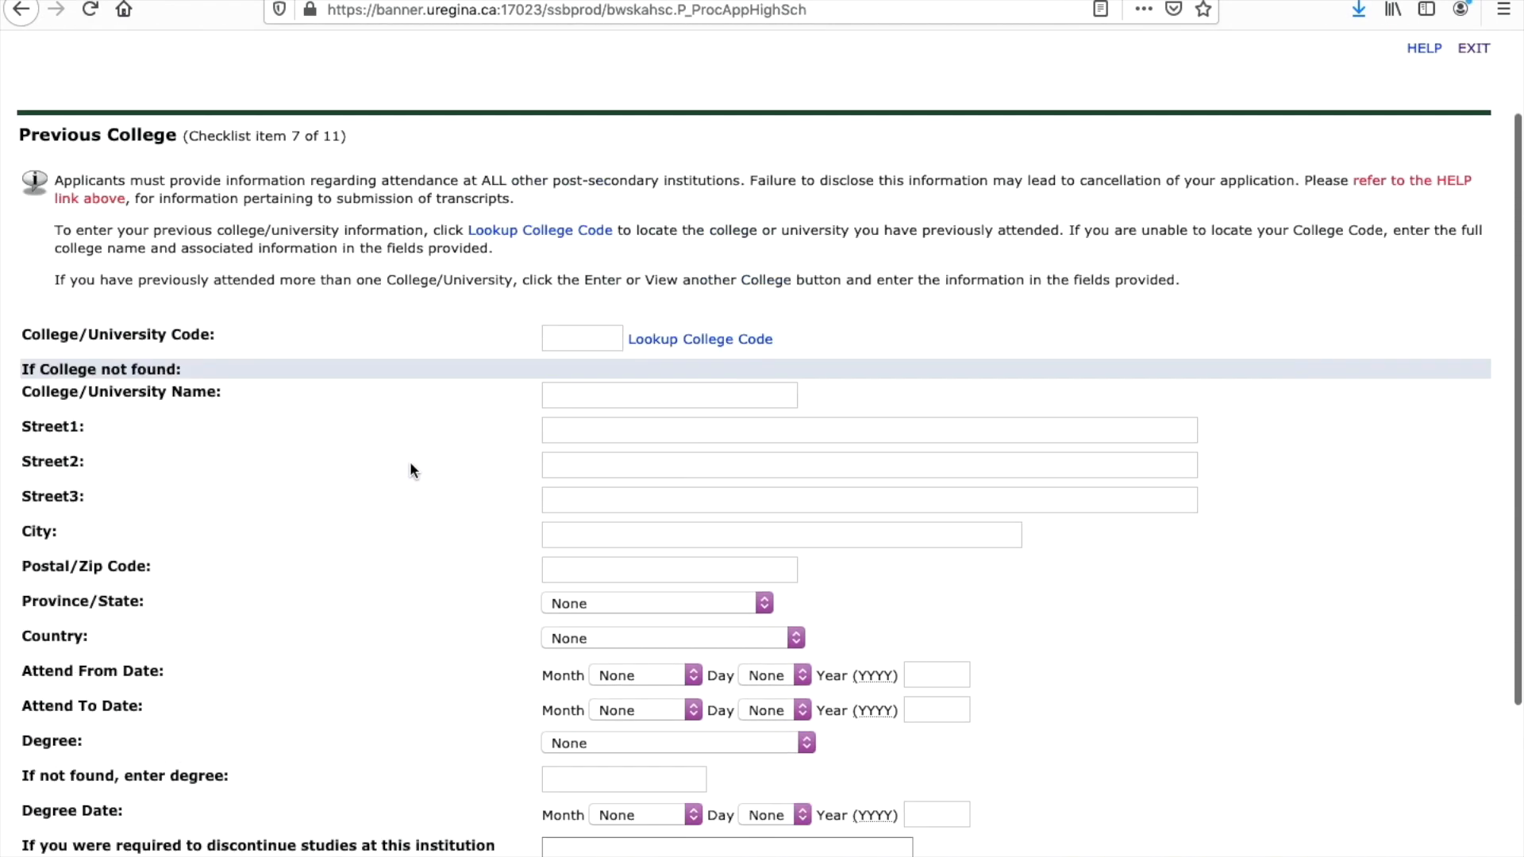
scroll(410, 469, "down", 3)
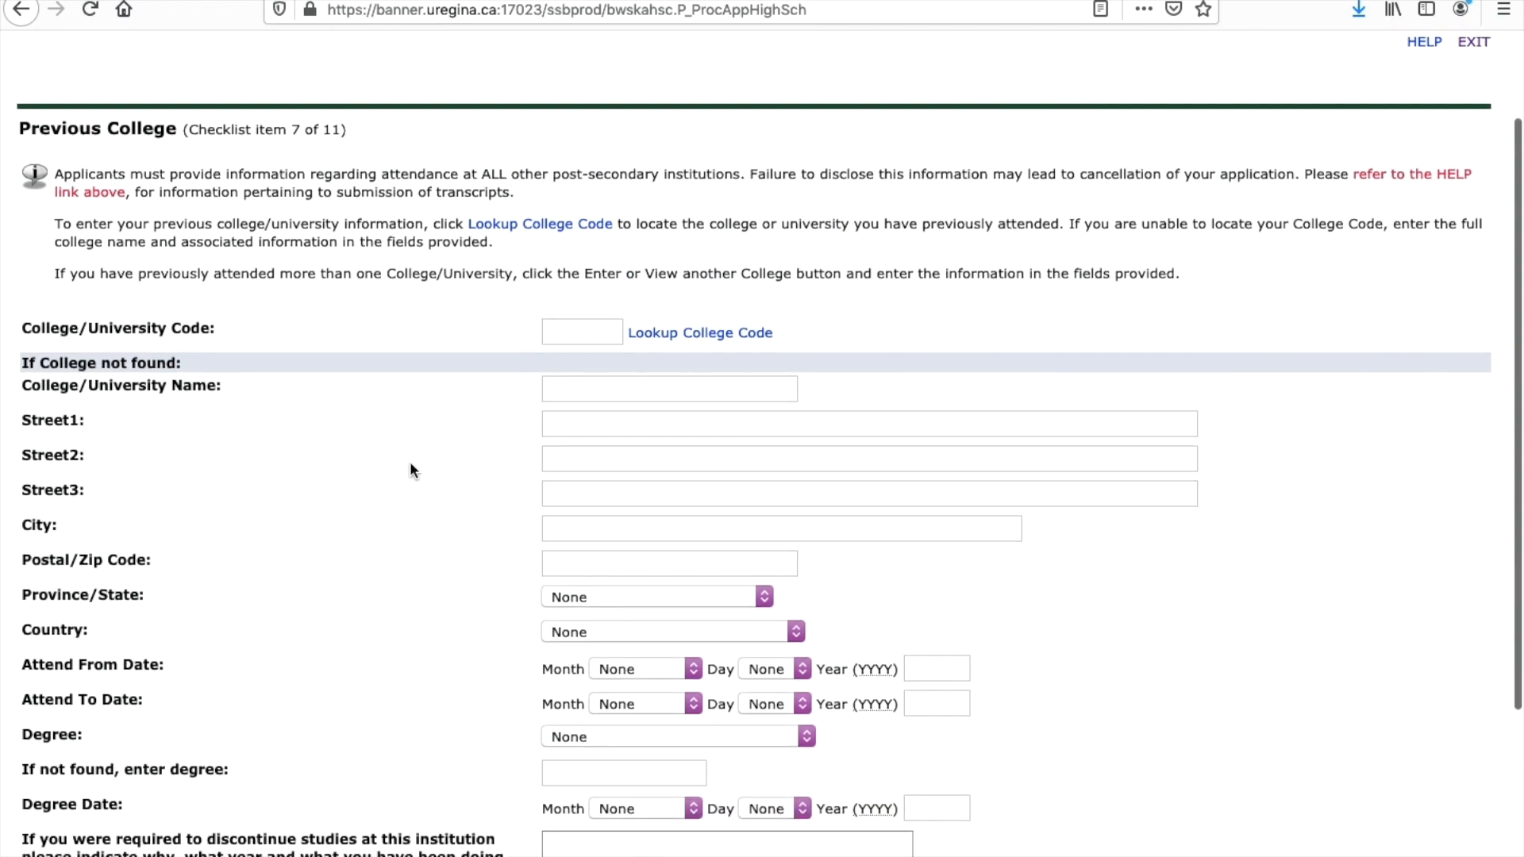
scroll(409, 470, "down", 1)
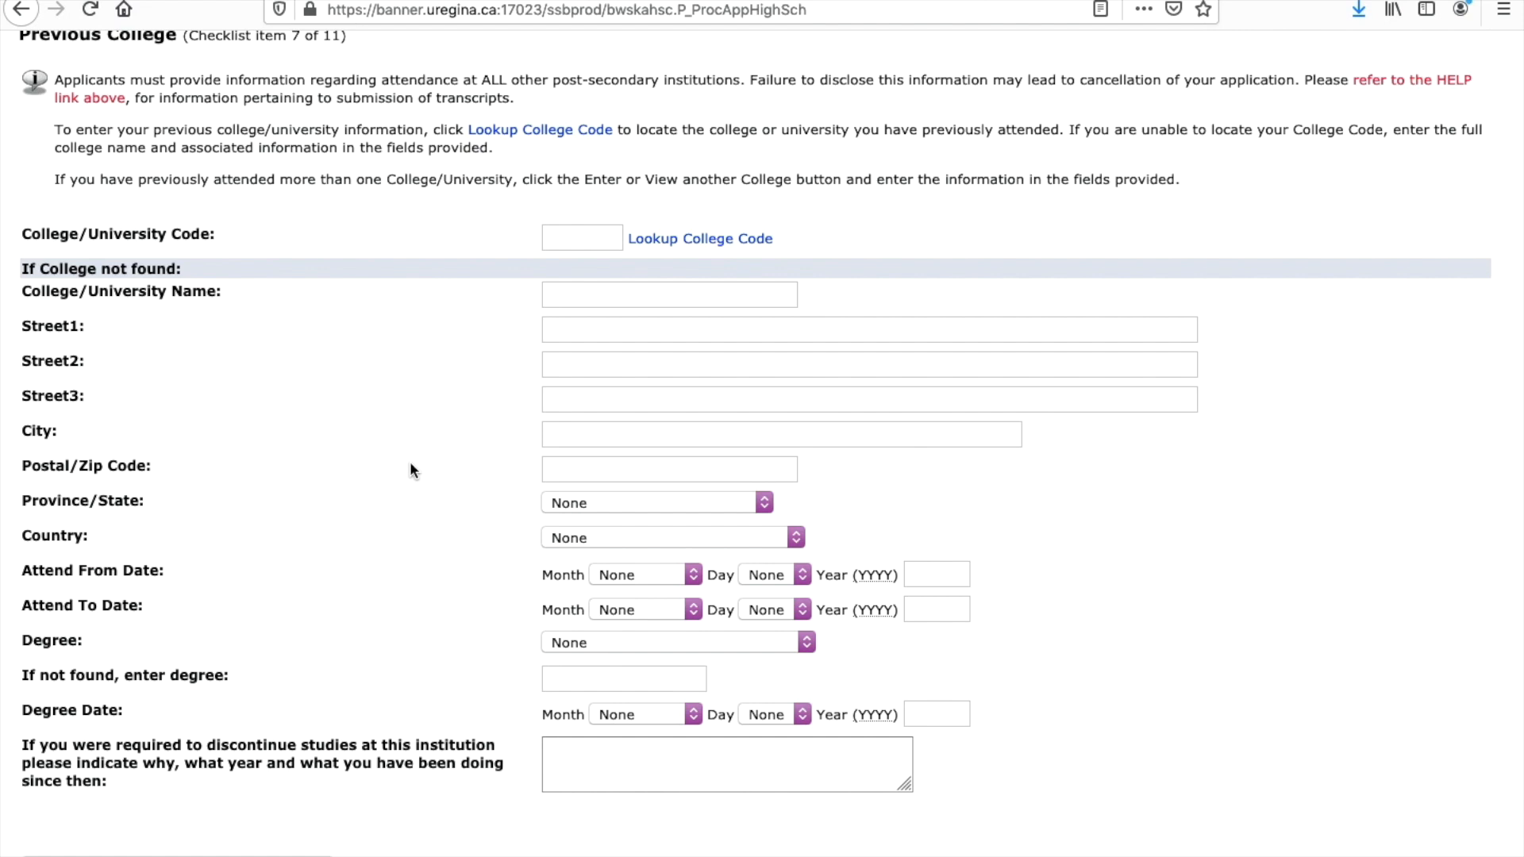
scroll(411, 468, "up", 1)
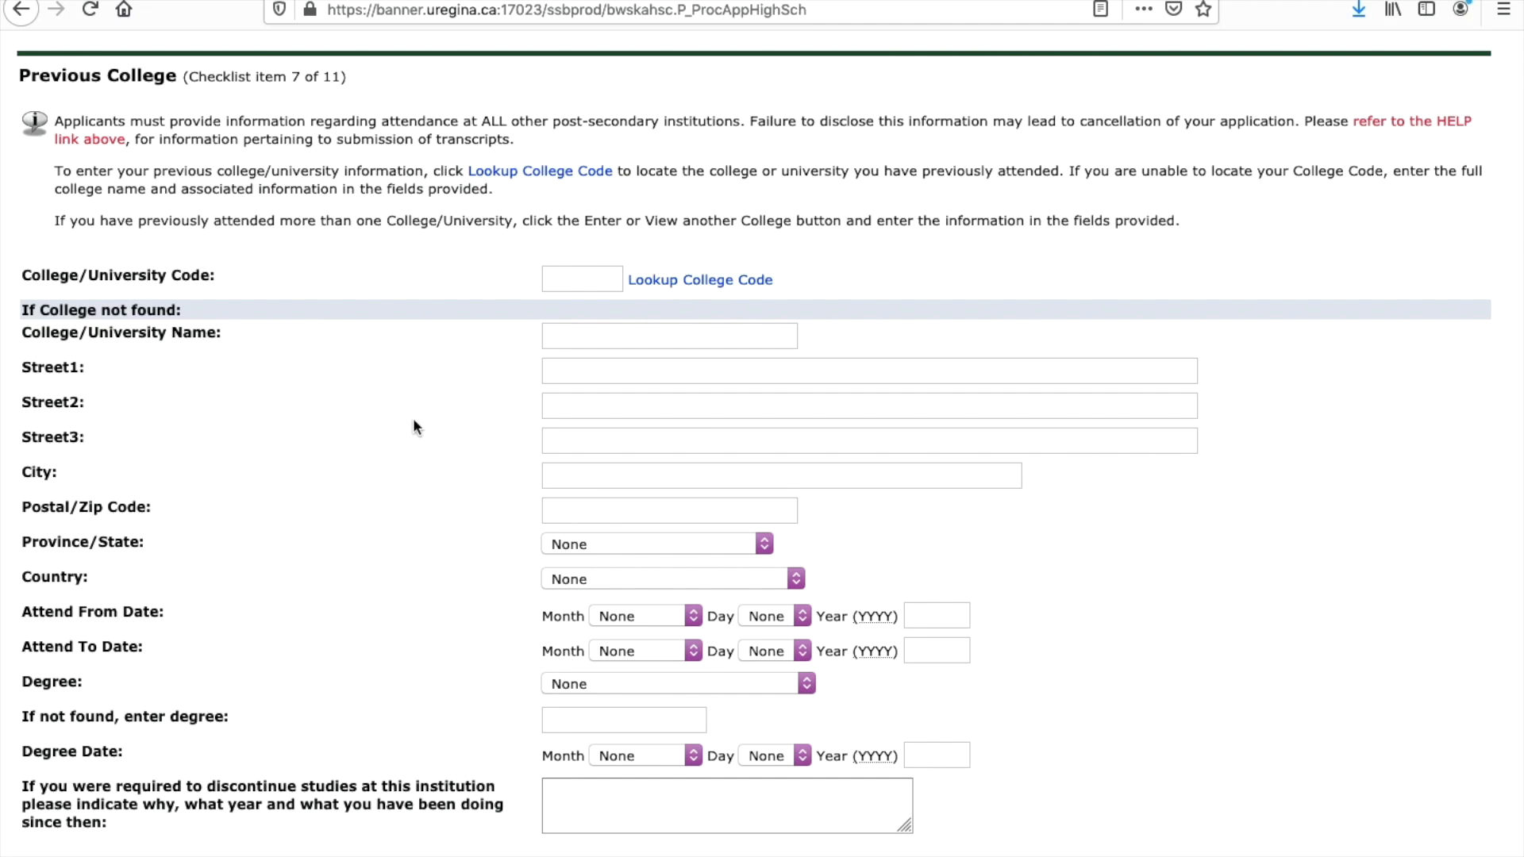
scroll(604, 558, "down", 4)
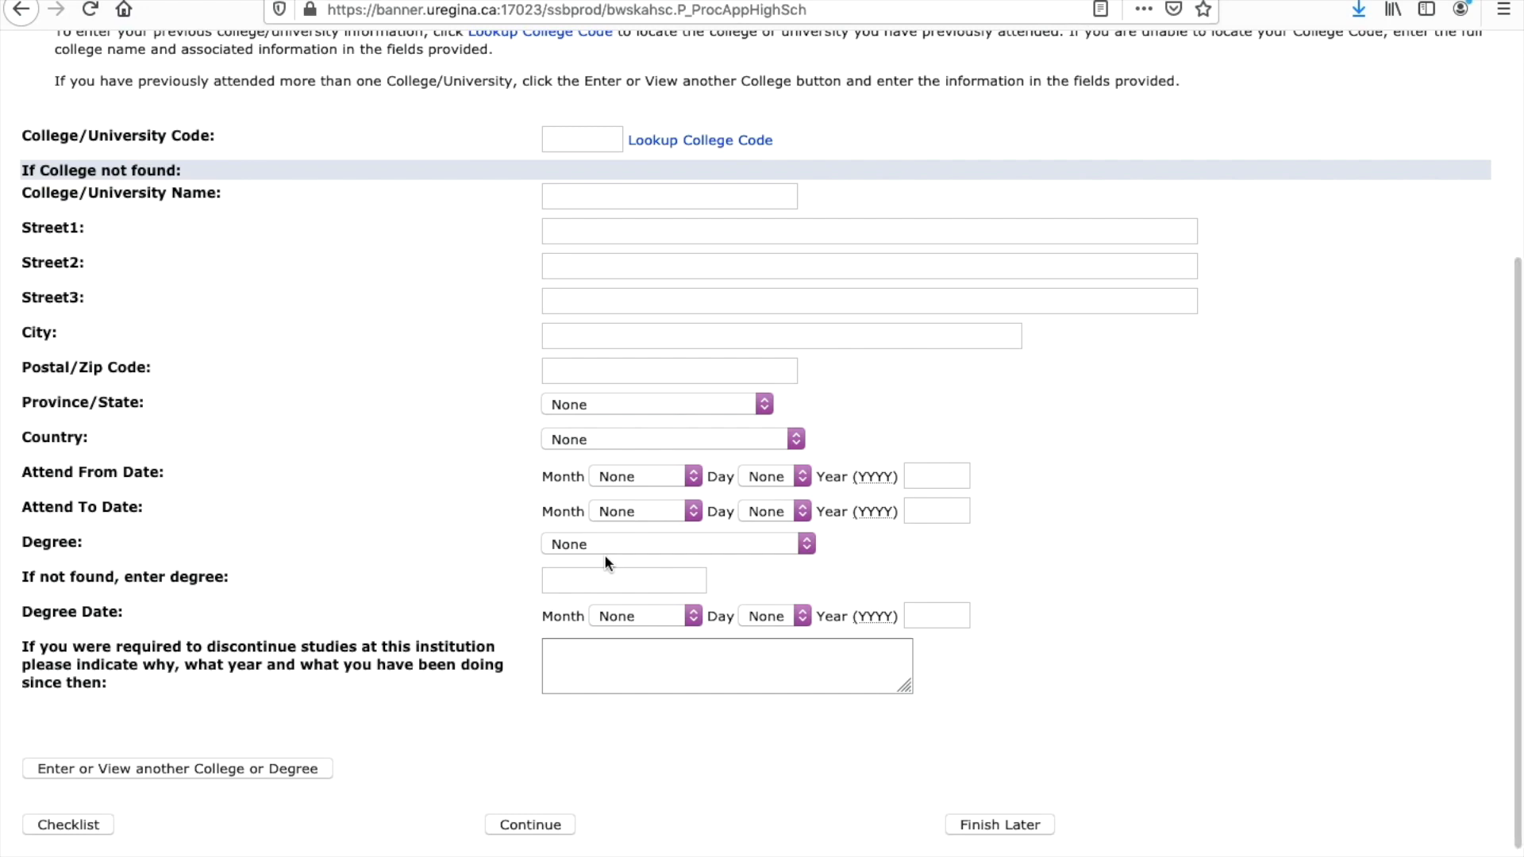
scroll(588, 655, "up", 1)
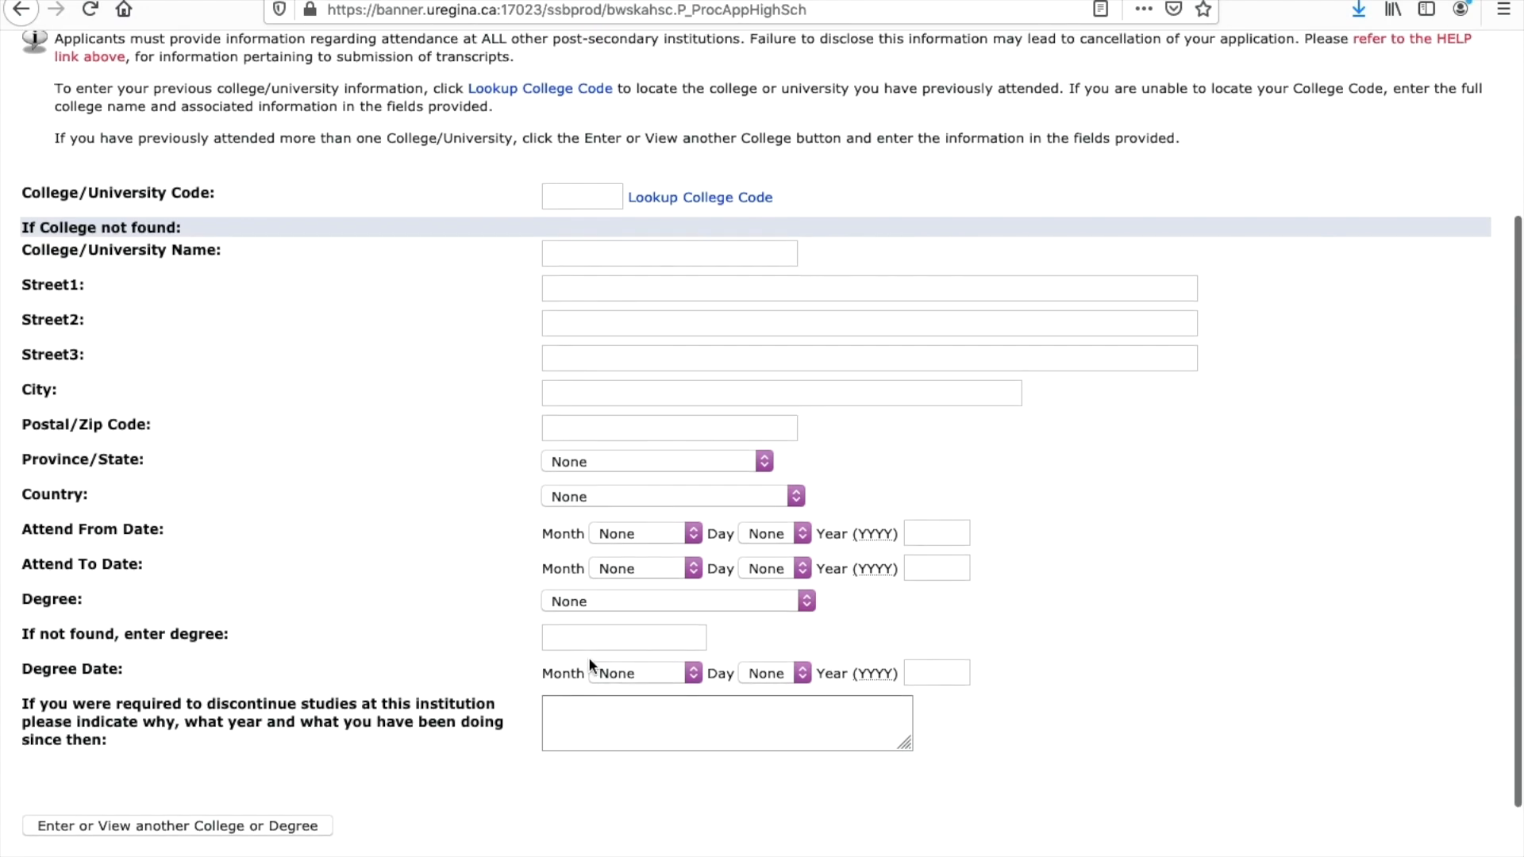
scroll(588, 656, "down", 1)
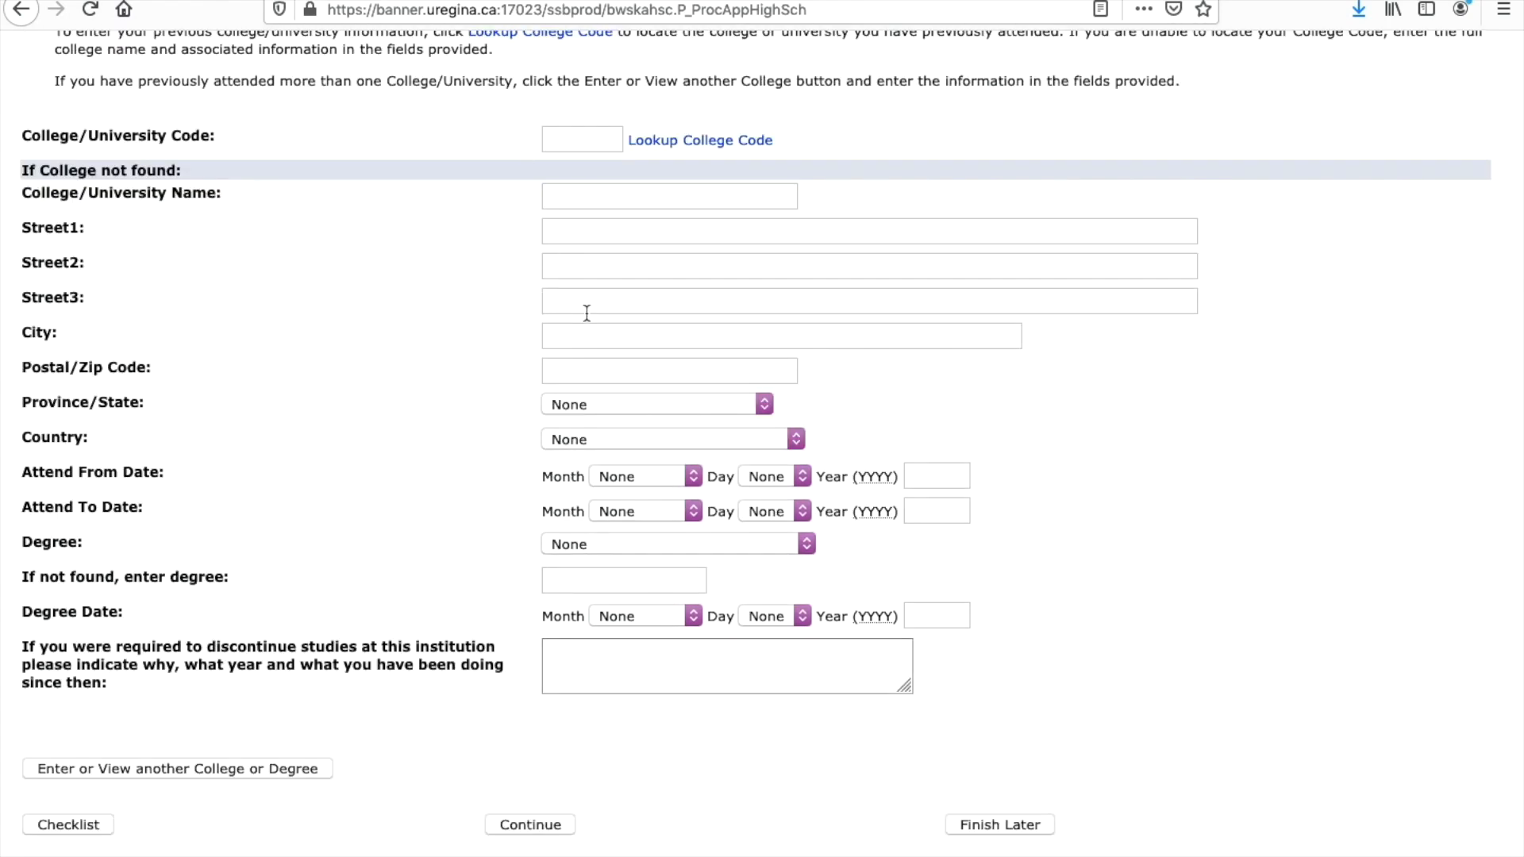
left_click(548, 830)
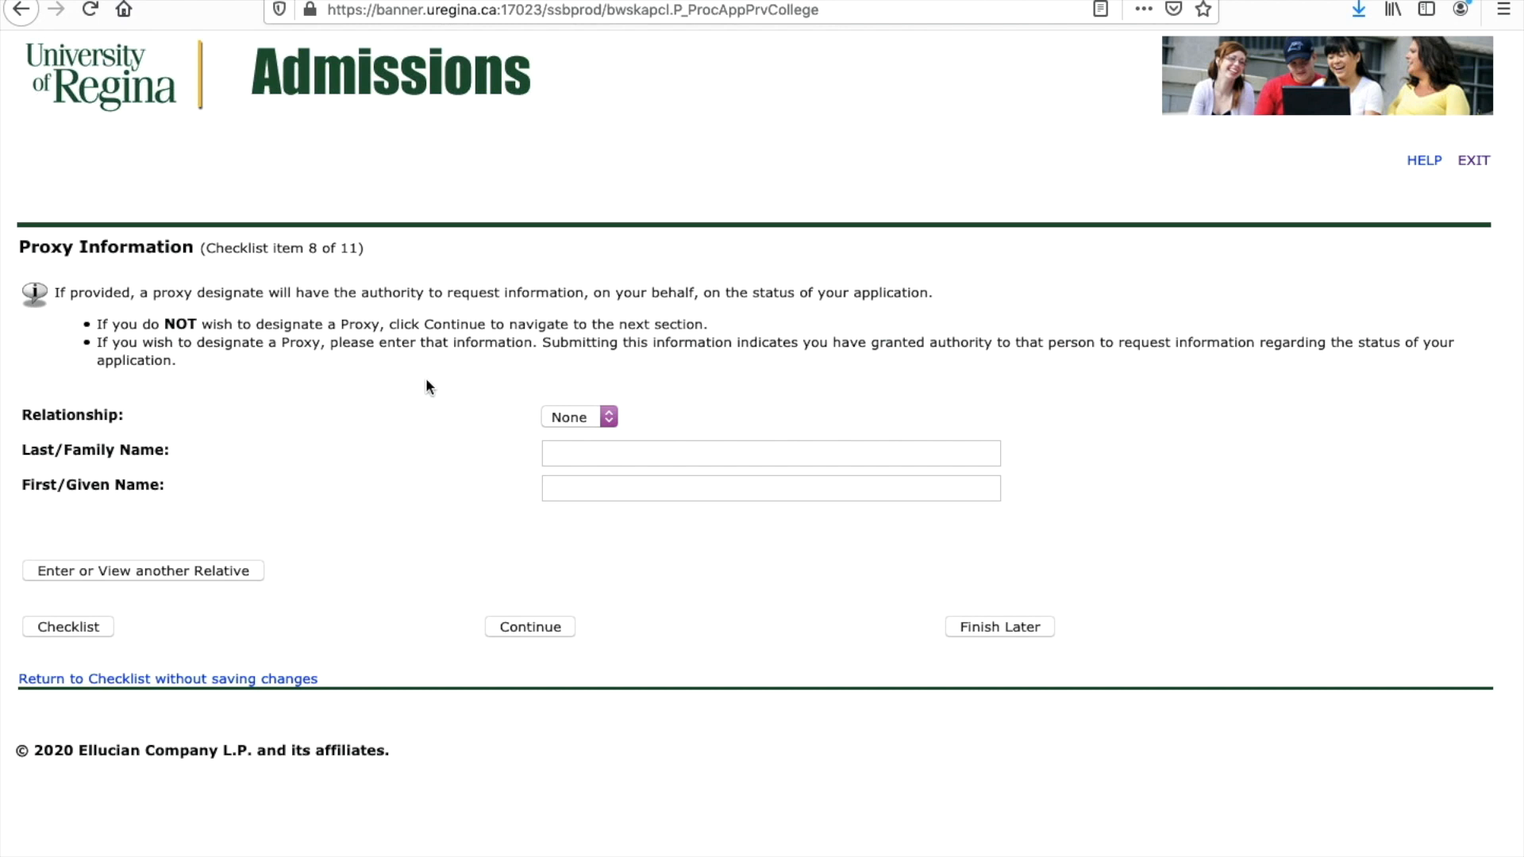
Step: Set the relationship to Proxy and clear a name typed into the wrong field
left_click(618, 418)
left_click(589, 439)
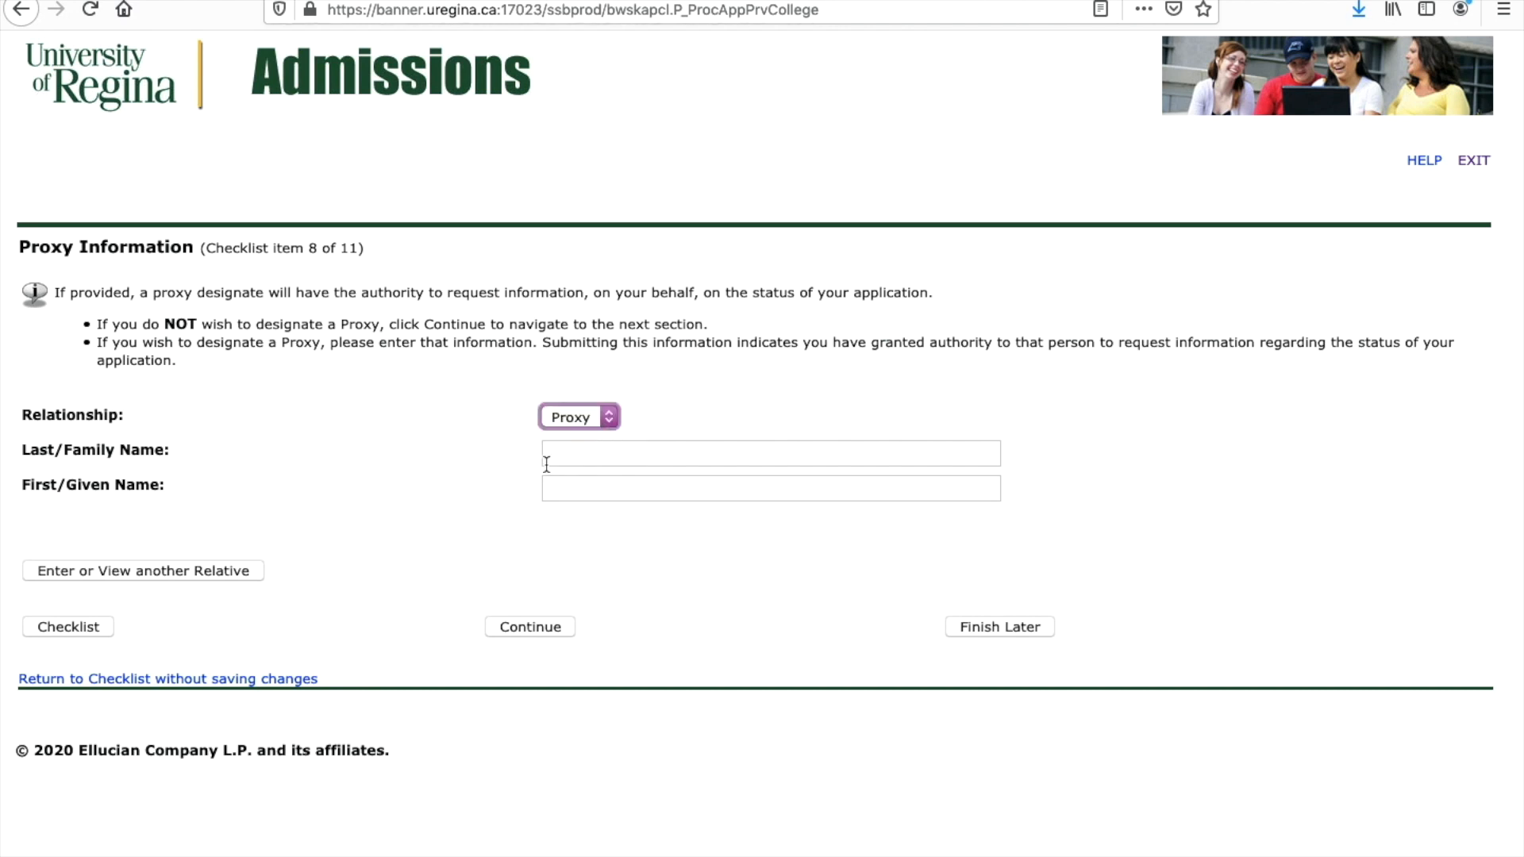
left_click(561, 463)
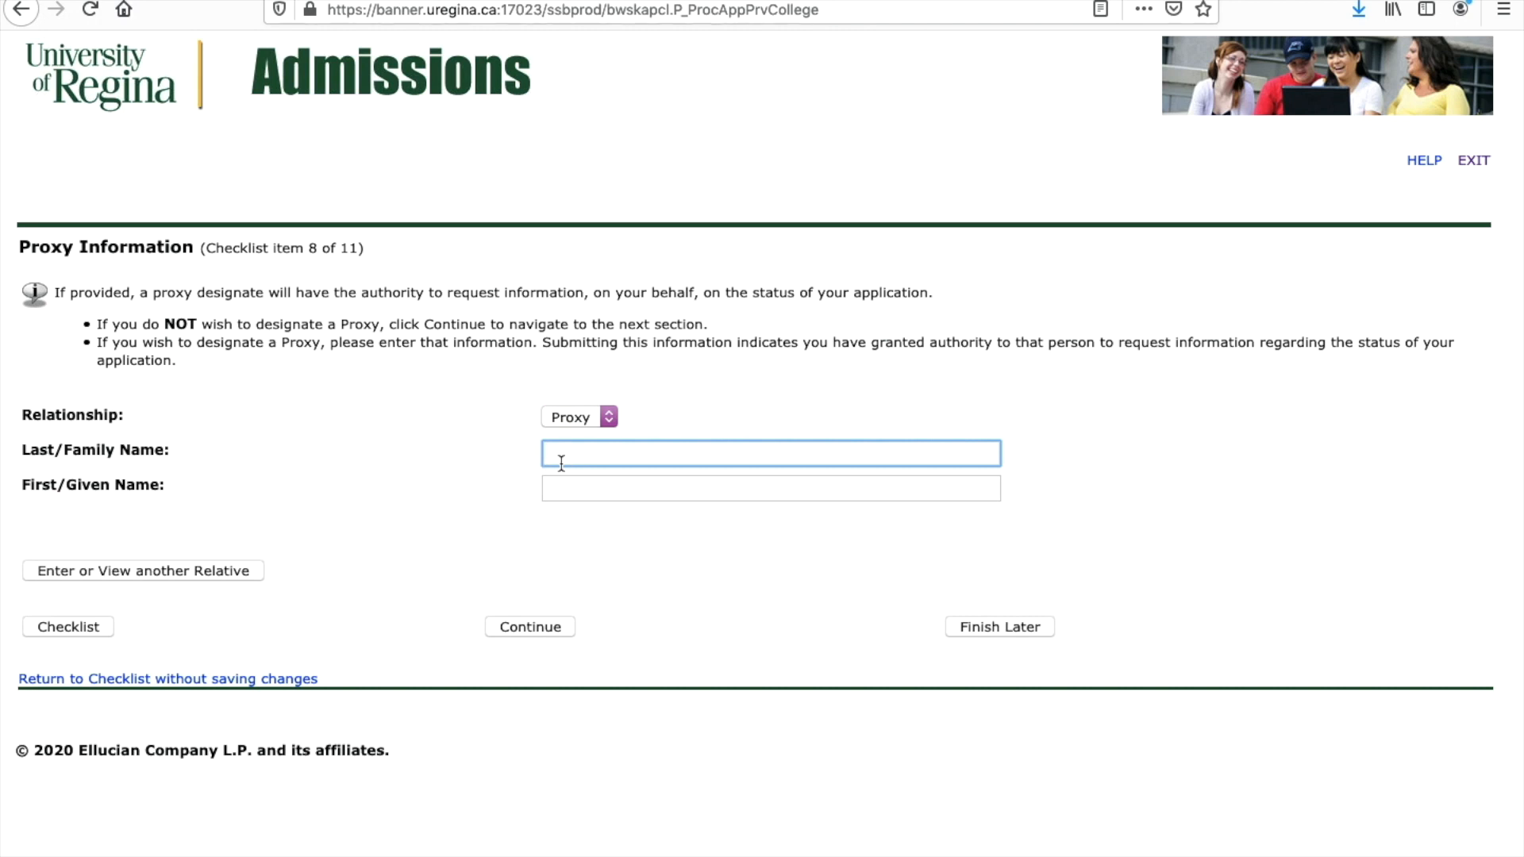
left_click_drag(619, 453, 546, 456)
key("BackSpace")
Step: Enter the proxy's first and last names and save the proxy details
left_click(564, 488)
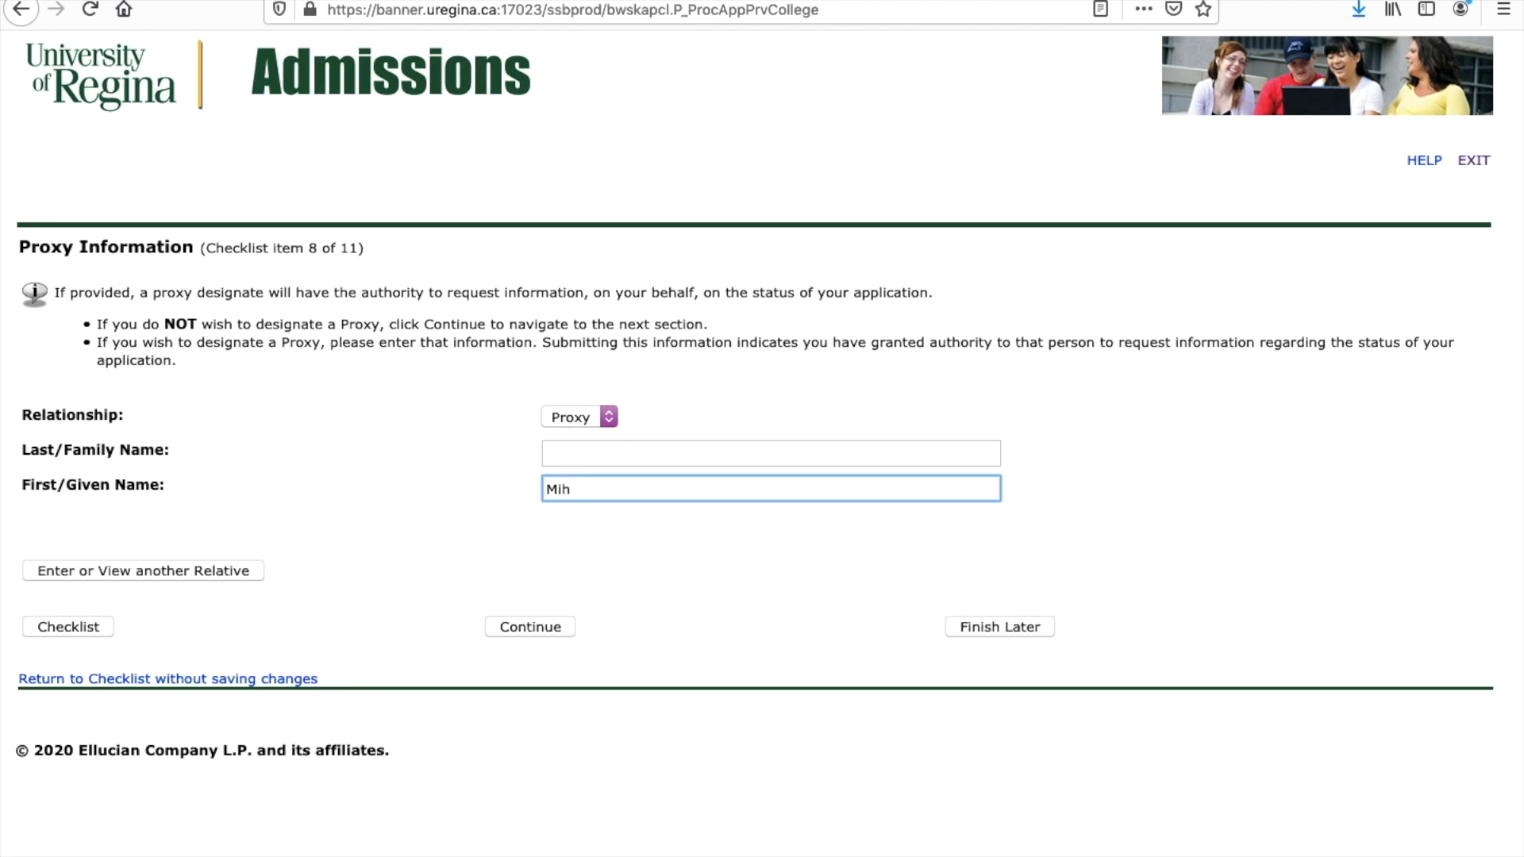
left_click(568, 446)
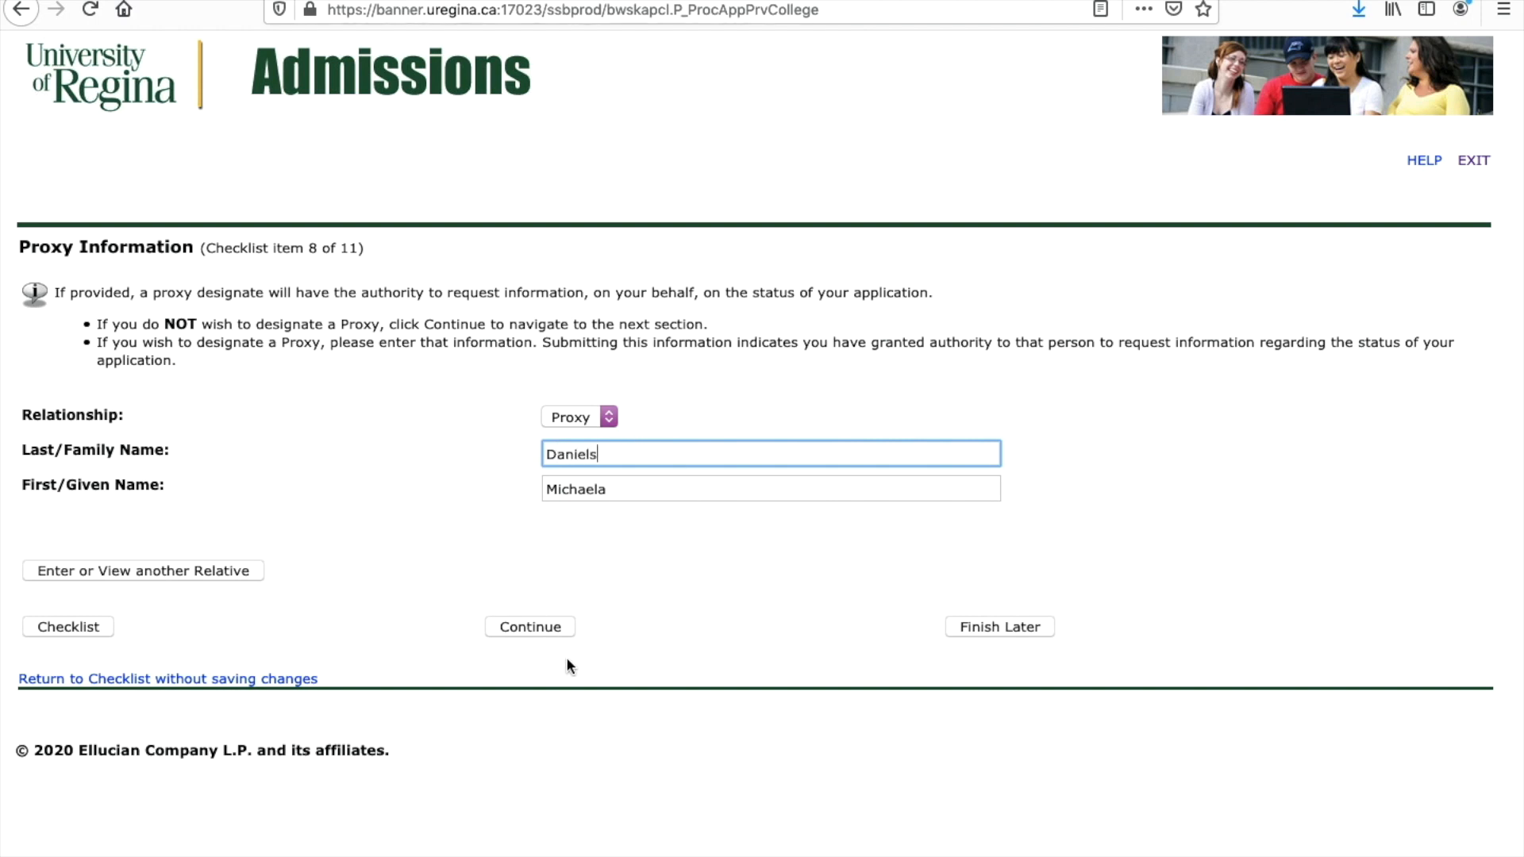
left_click(530, 625)
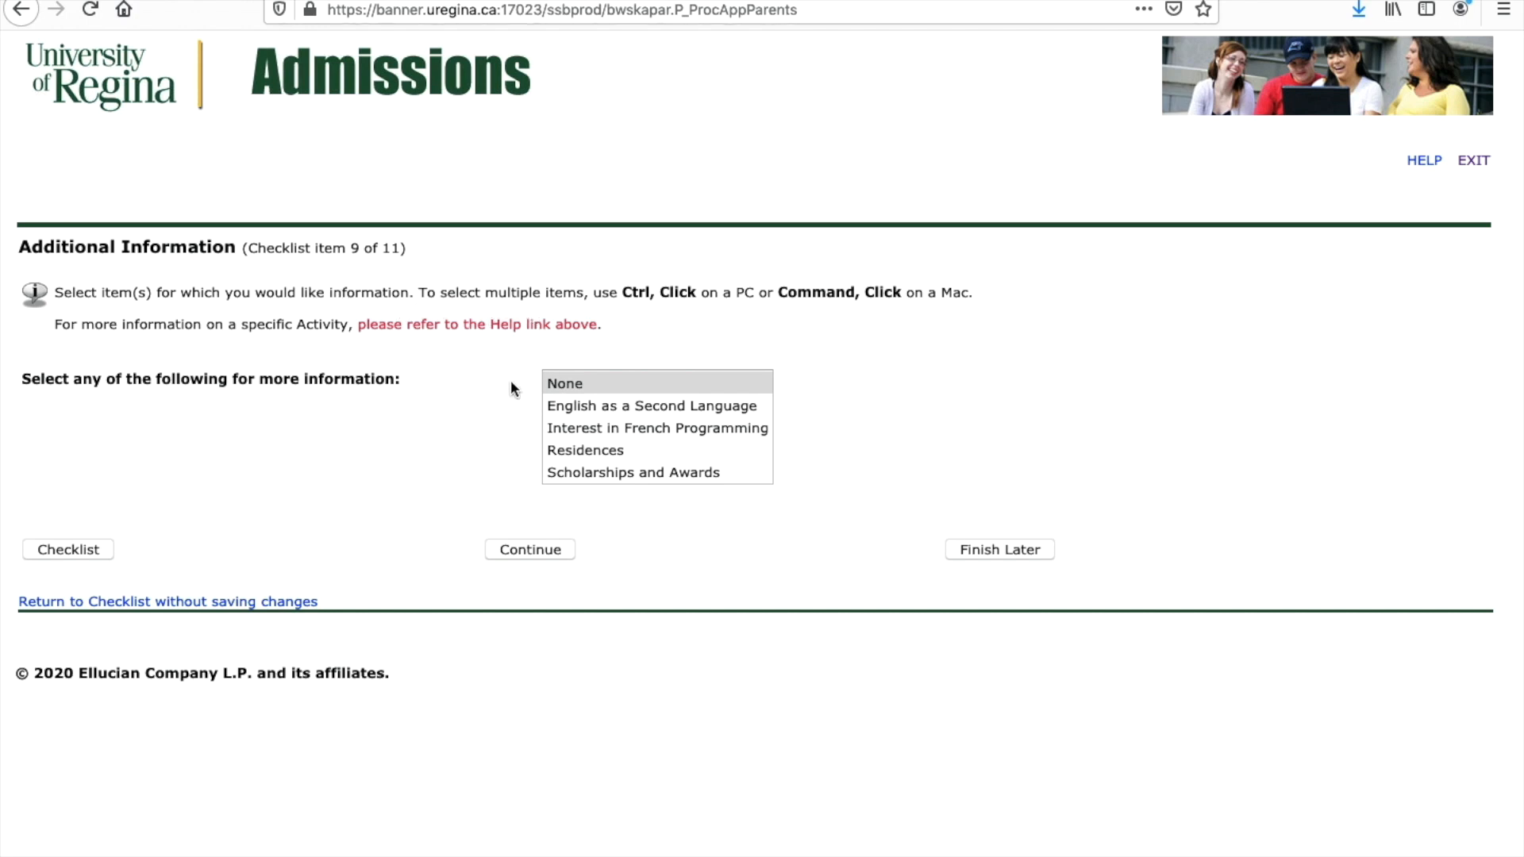
Step: Request information on Residences plus Scholarships and Awards, then continue
scroll(613, 447, "down", 1)
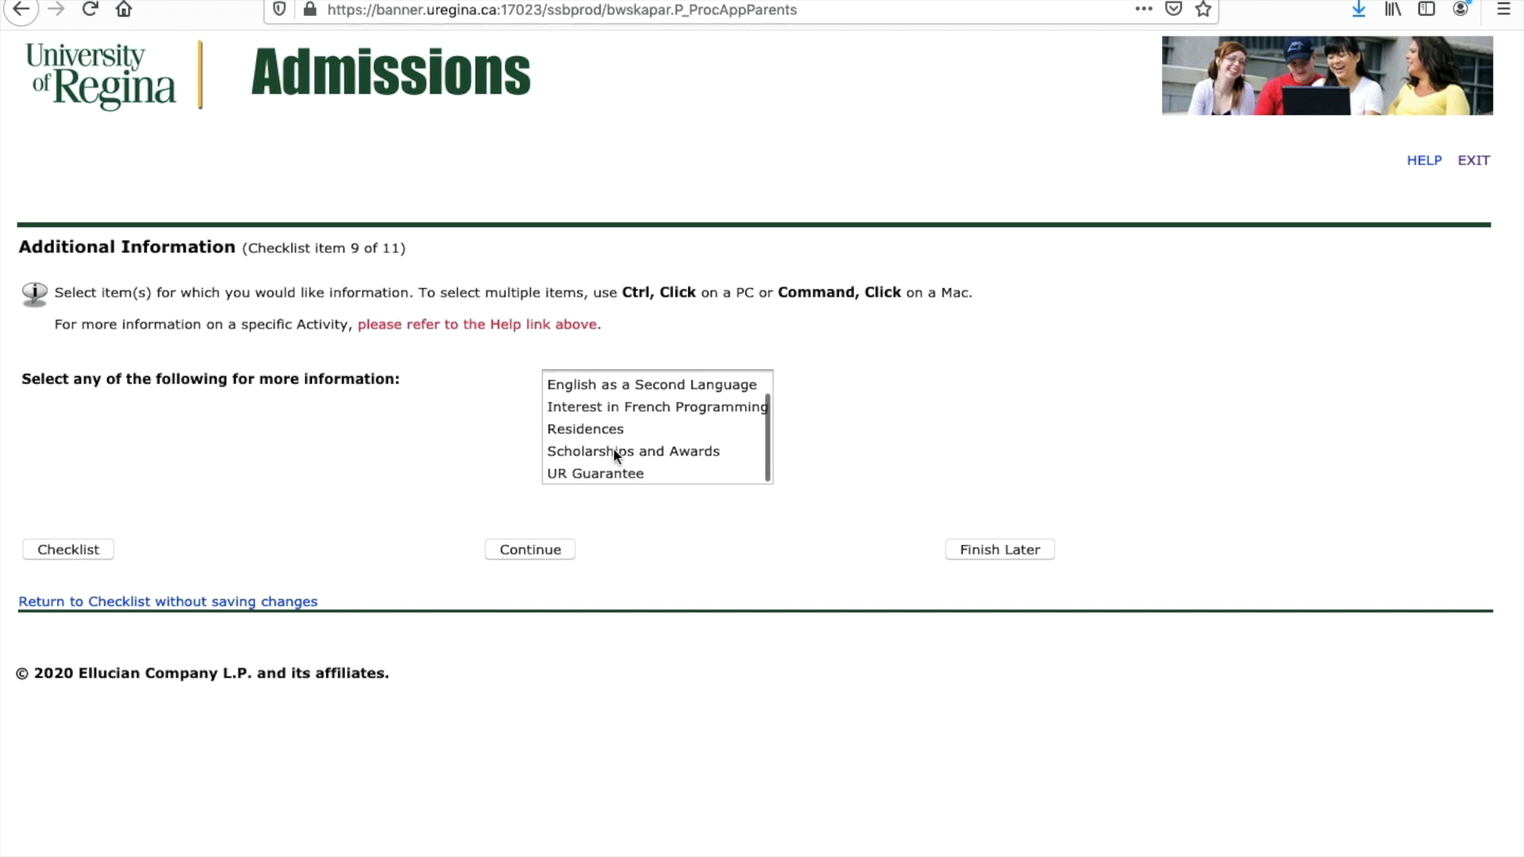
scroll(613, 448, "up", 1)
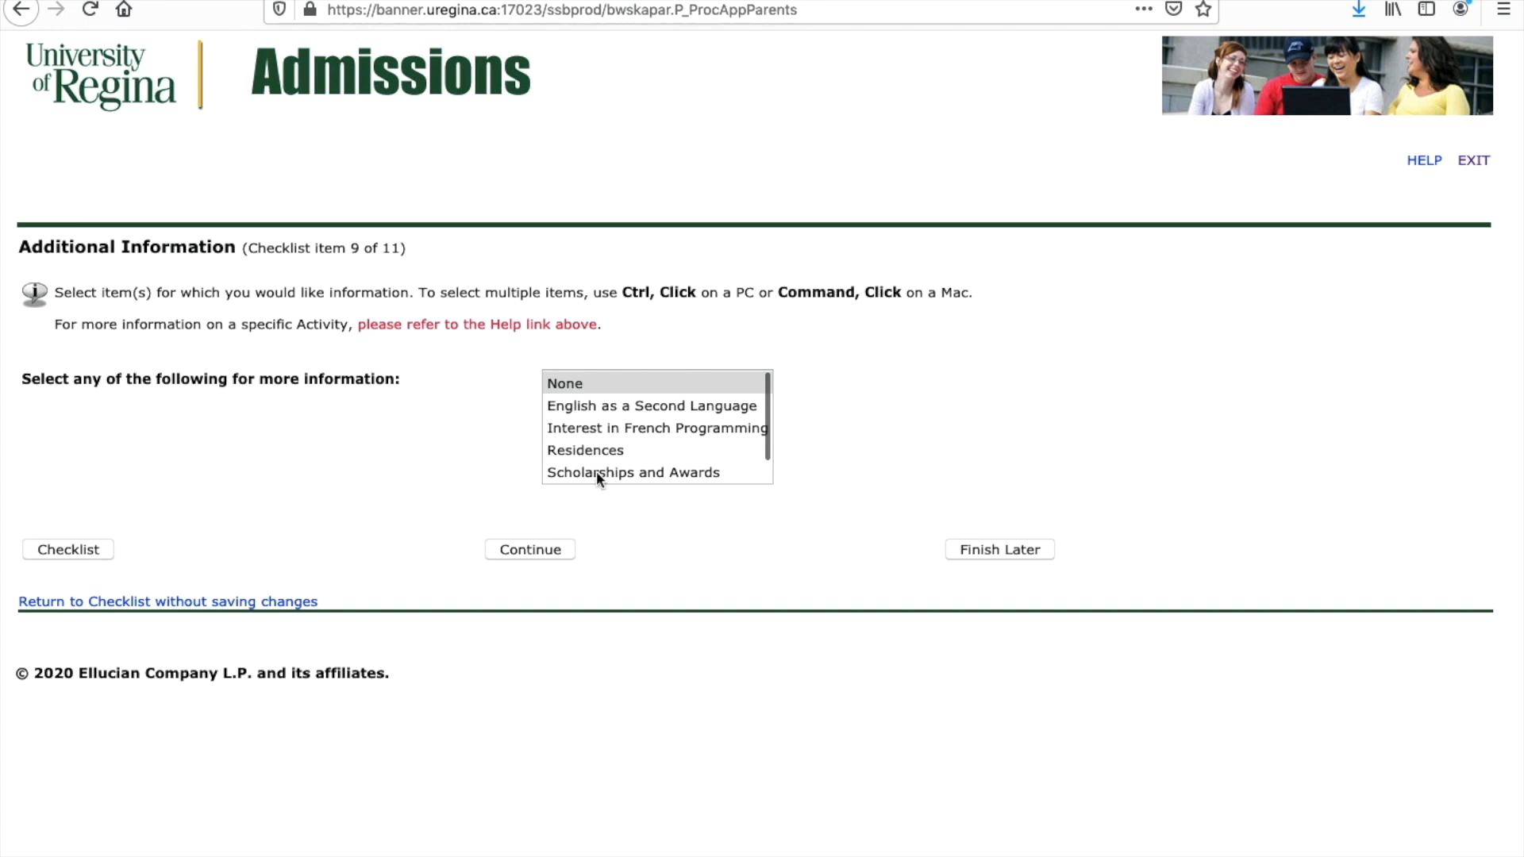
scroll(597, 477, "down", 1)
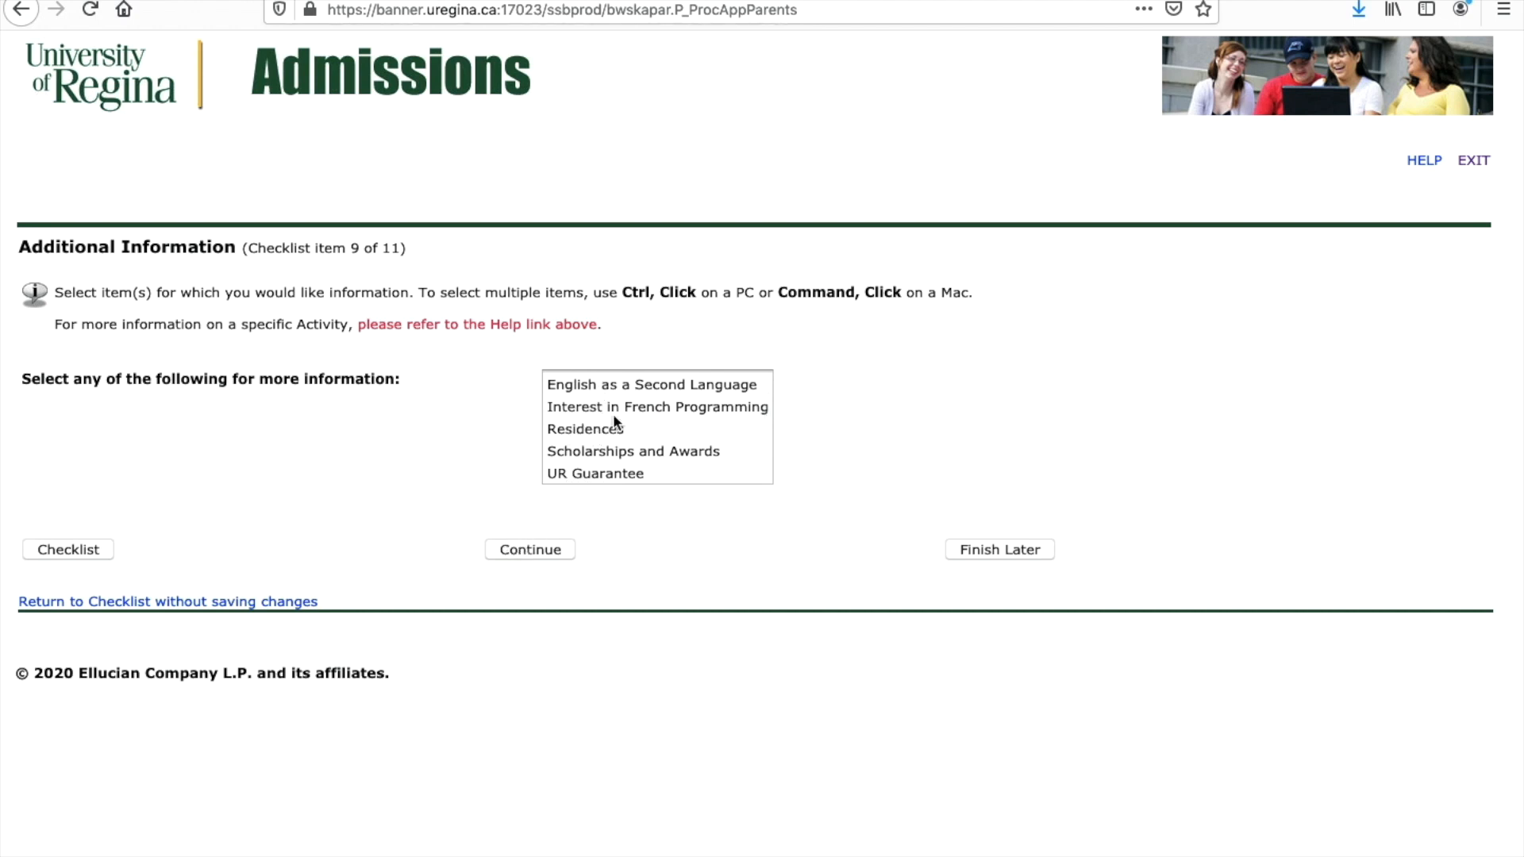
left_click(583, 450)
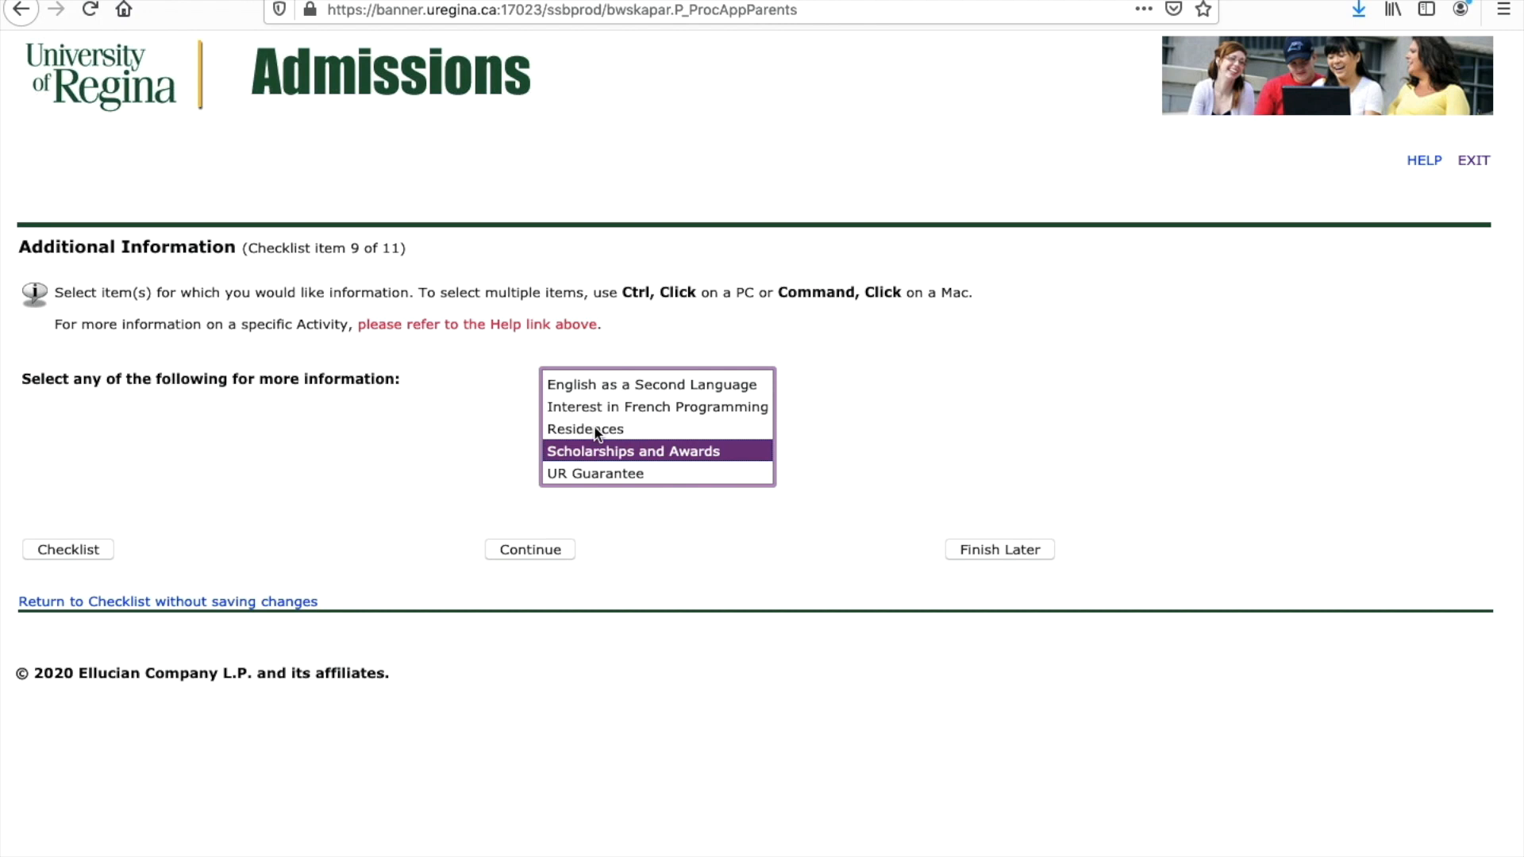
left_click(596, 429)
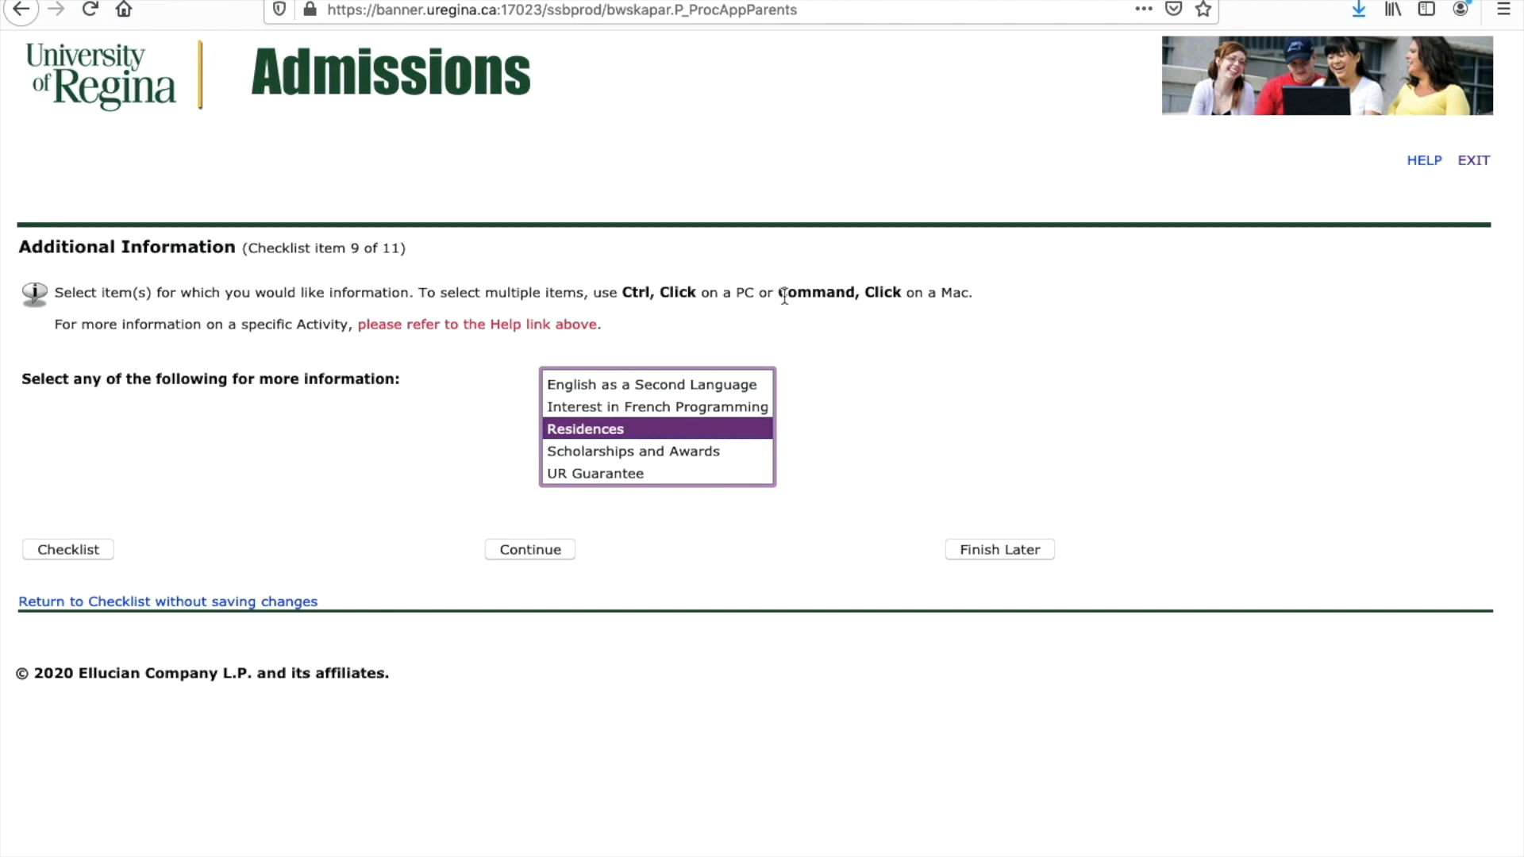
left_click(625, 452, "super")
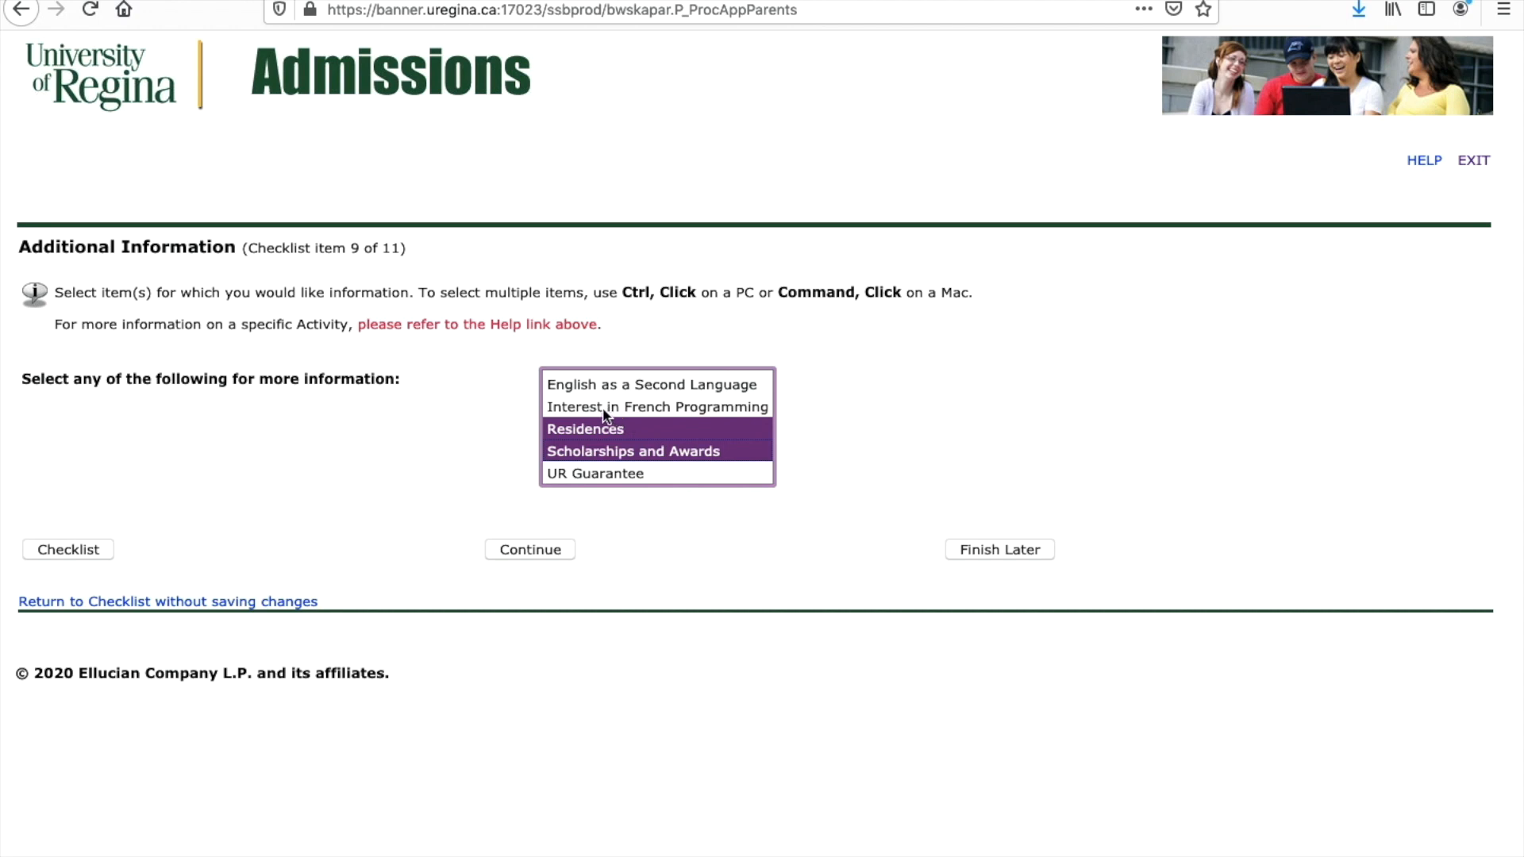
scroll(595, 421, "up", 1)
scroll(592, 413, "down", 1)
scroll(593, 413, "up", 1)
scroll(593, 412, "down", 1)
left_click(503, 549)
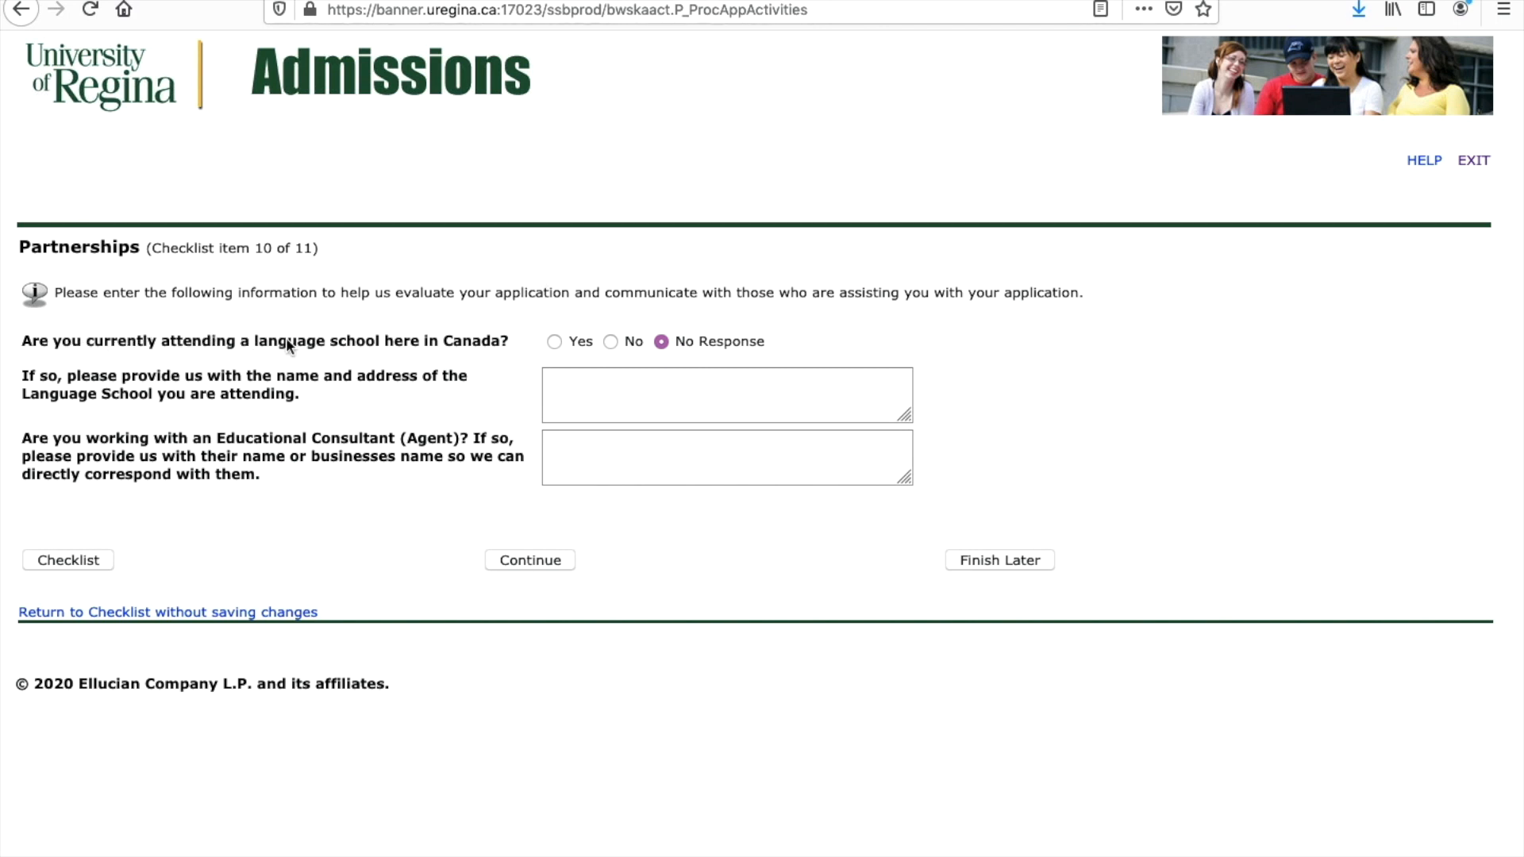
Step: Answer No on attending a language school, leave the consultant box empty, and save
left_click(610, 341)
left_click(569, 451)
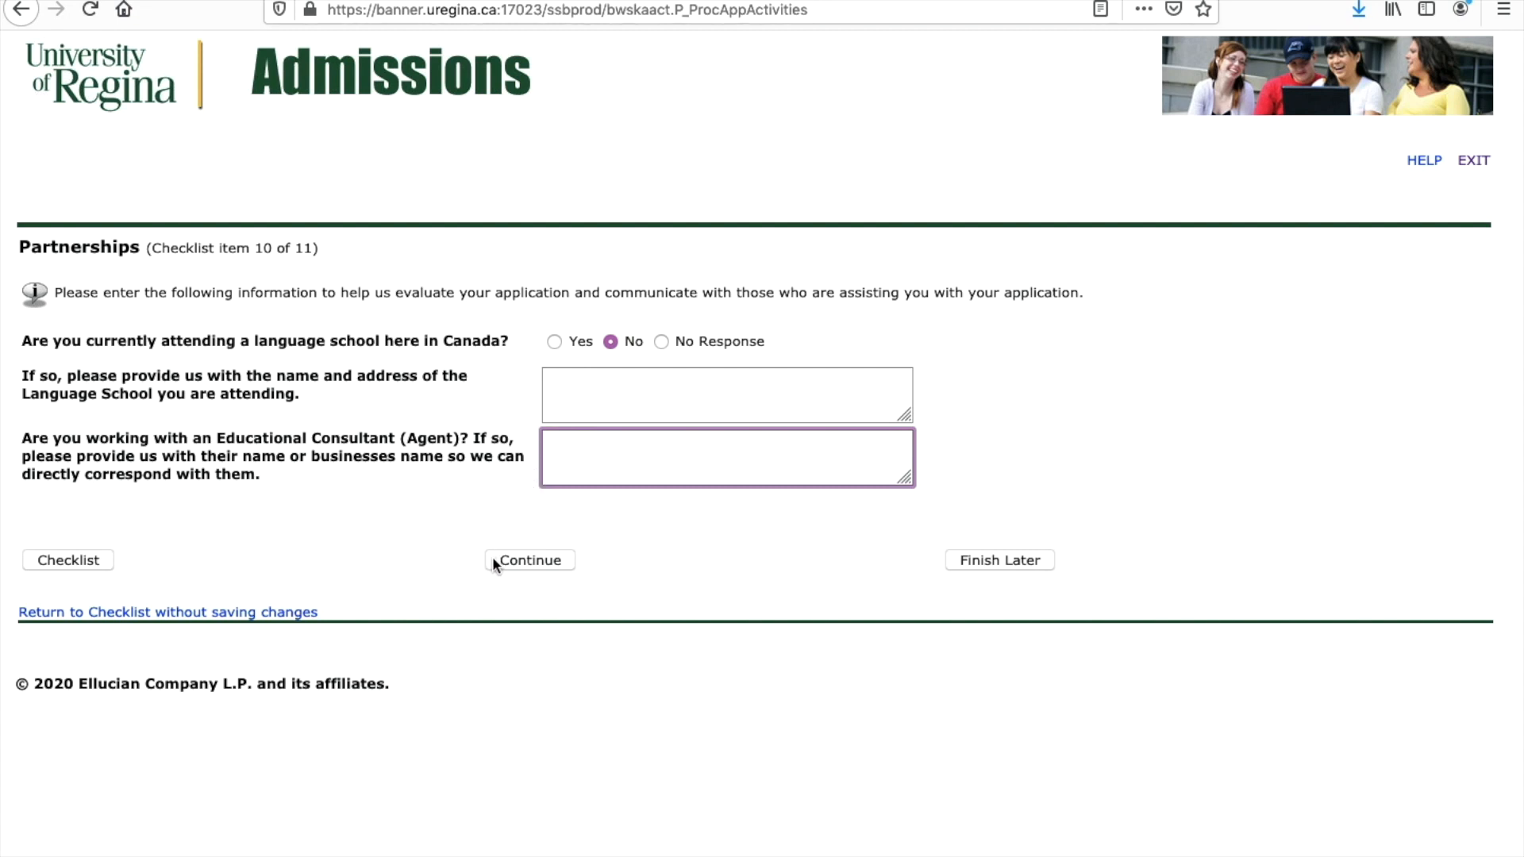
left_click(555, 452)
left_click(511, 561)
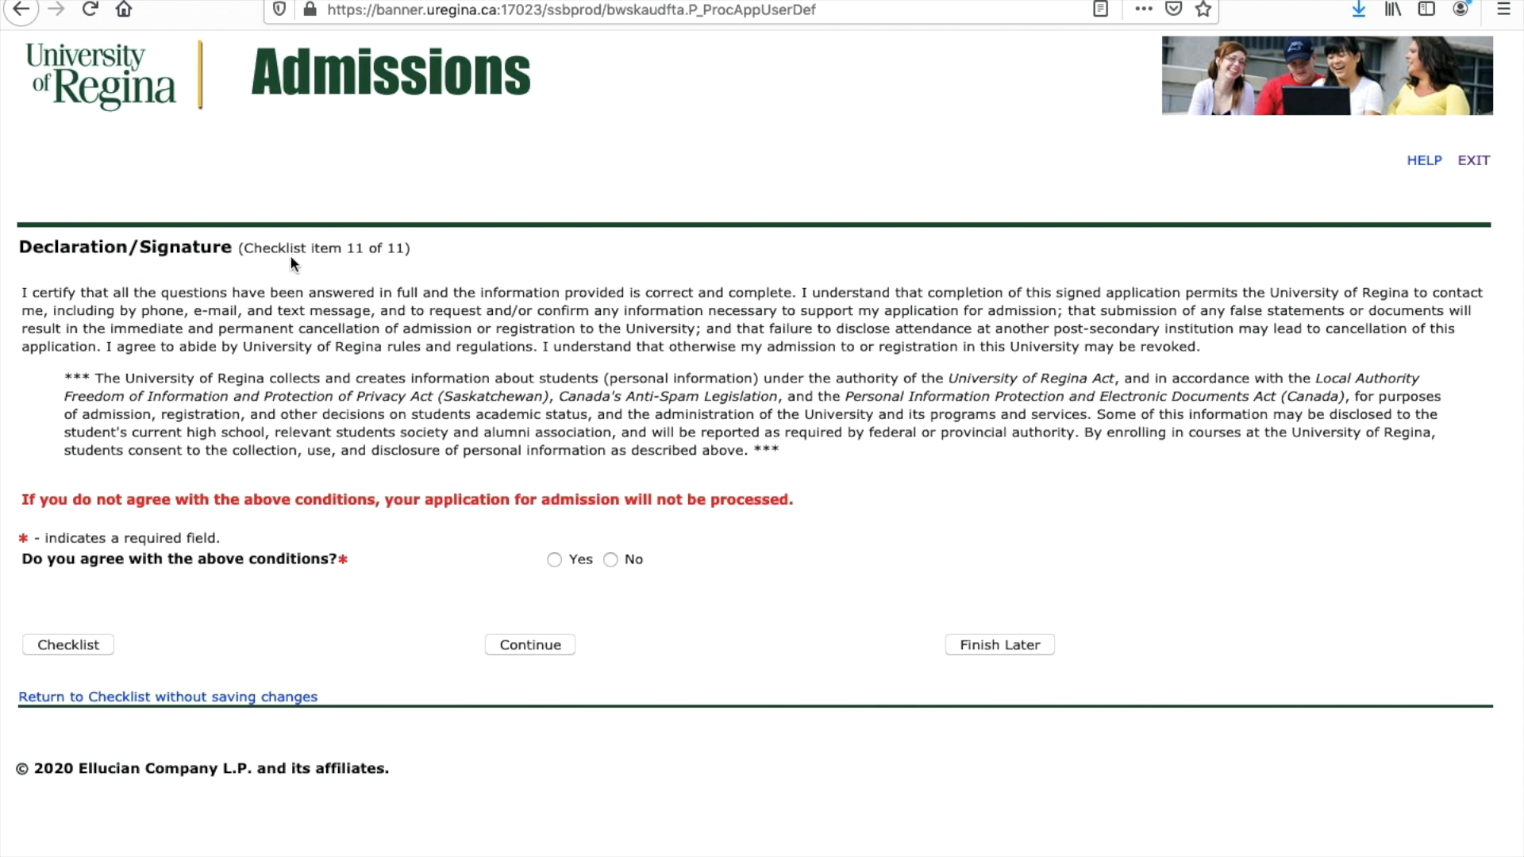
Step: Accept the declaration conditions on checklist item 11 of 11 and save with Finish Later
left_click_drag(245, 248, 406, 249)
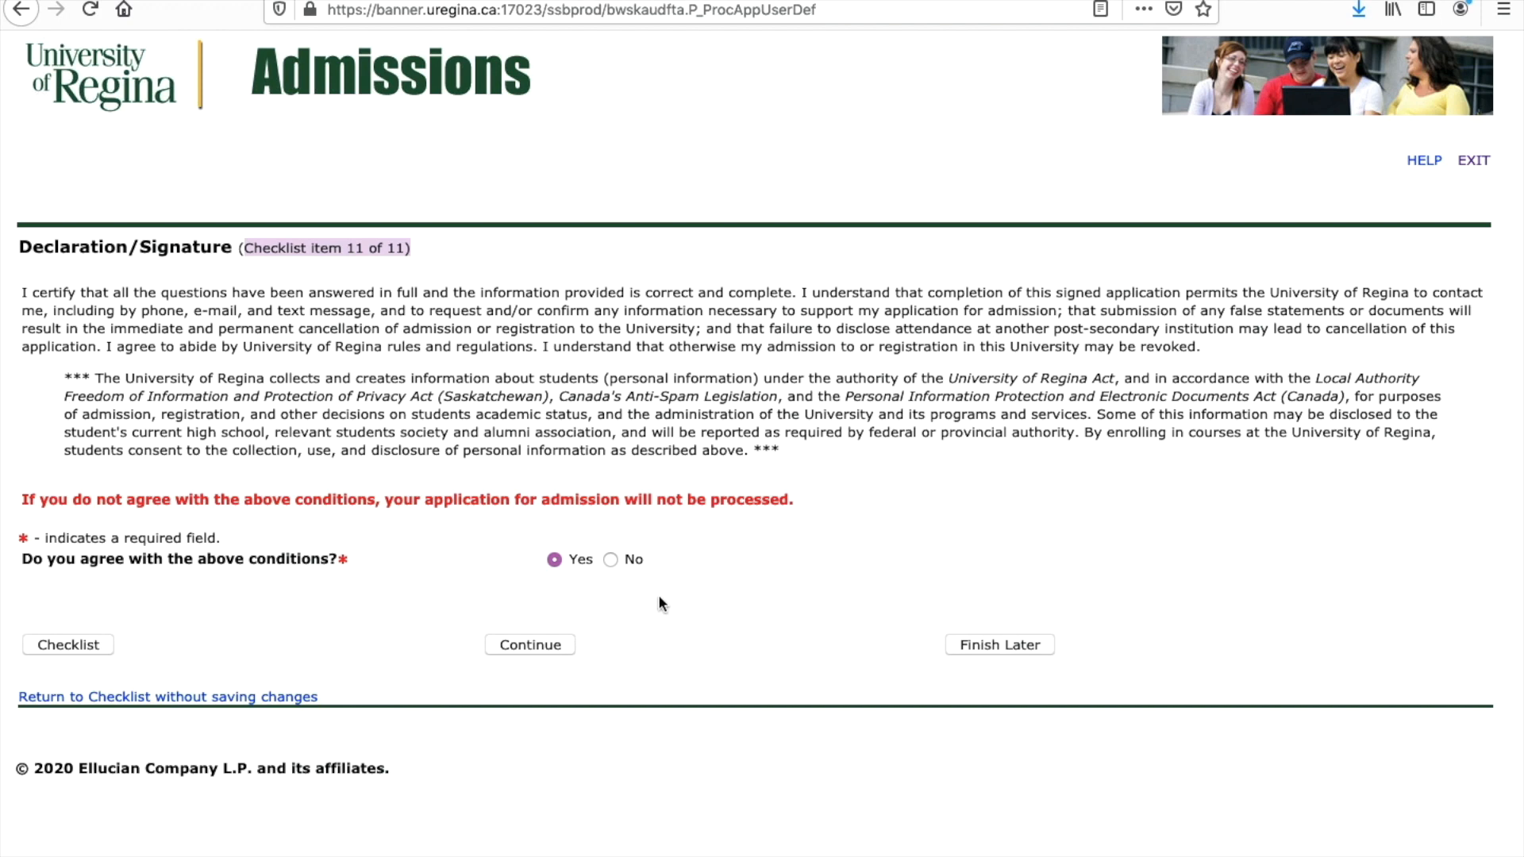
left_click(970, 644)
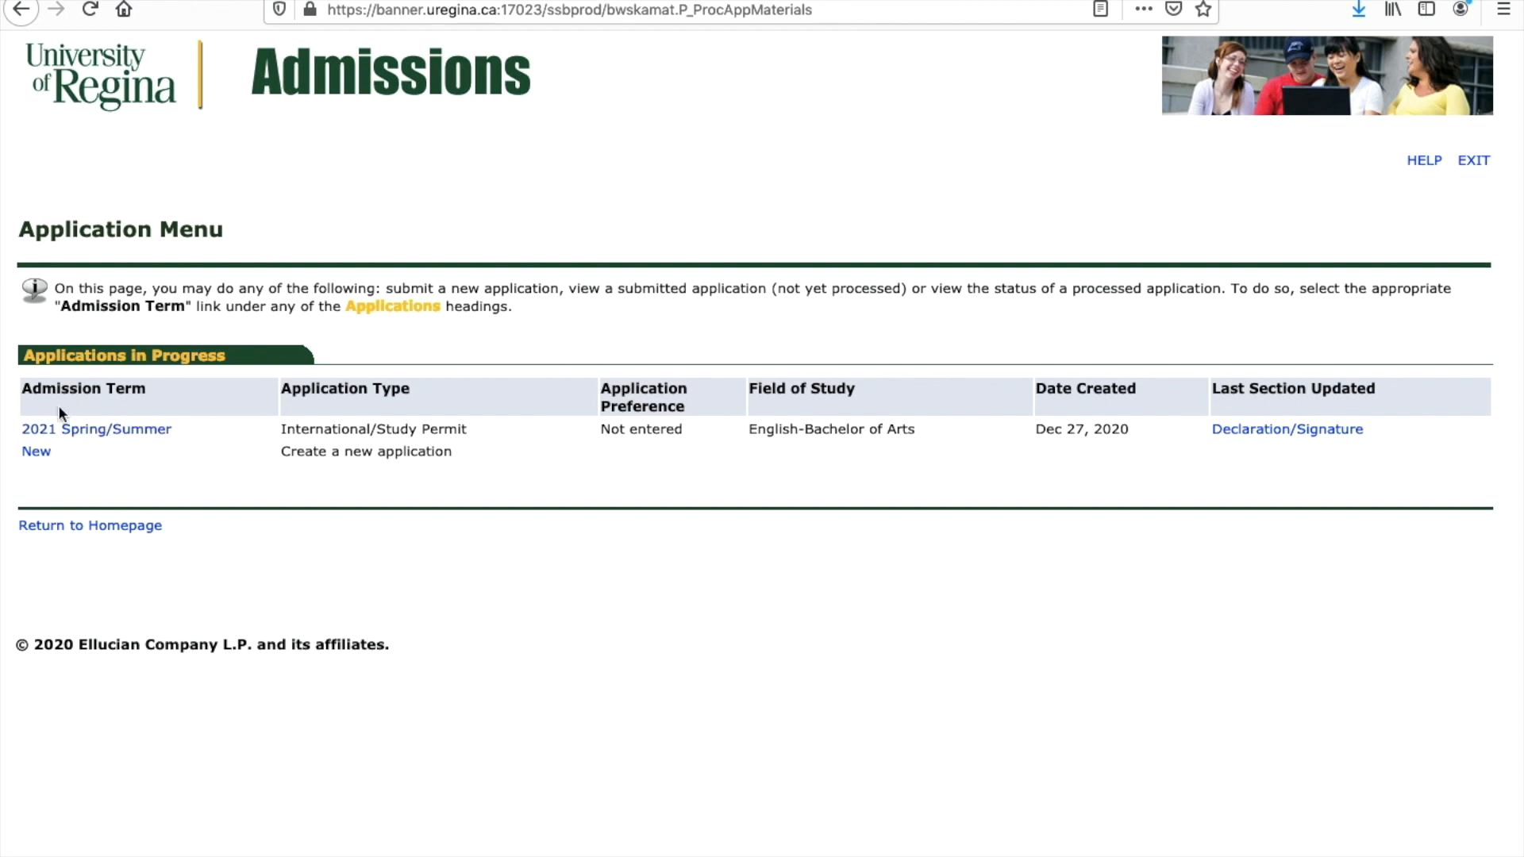
Step: Reopen the 2021 Spring/Summer application from the menu to confirm all eleven sections are checkmarked
left_click(60, 435)
left_click(131, 531)
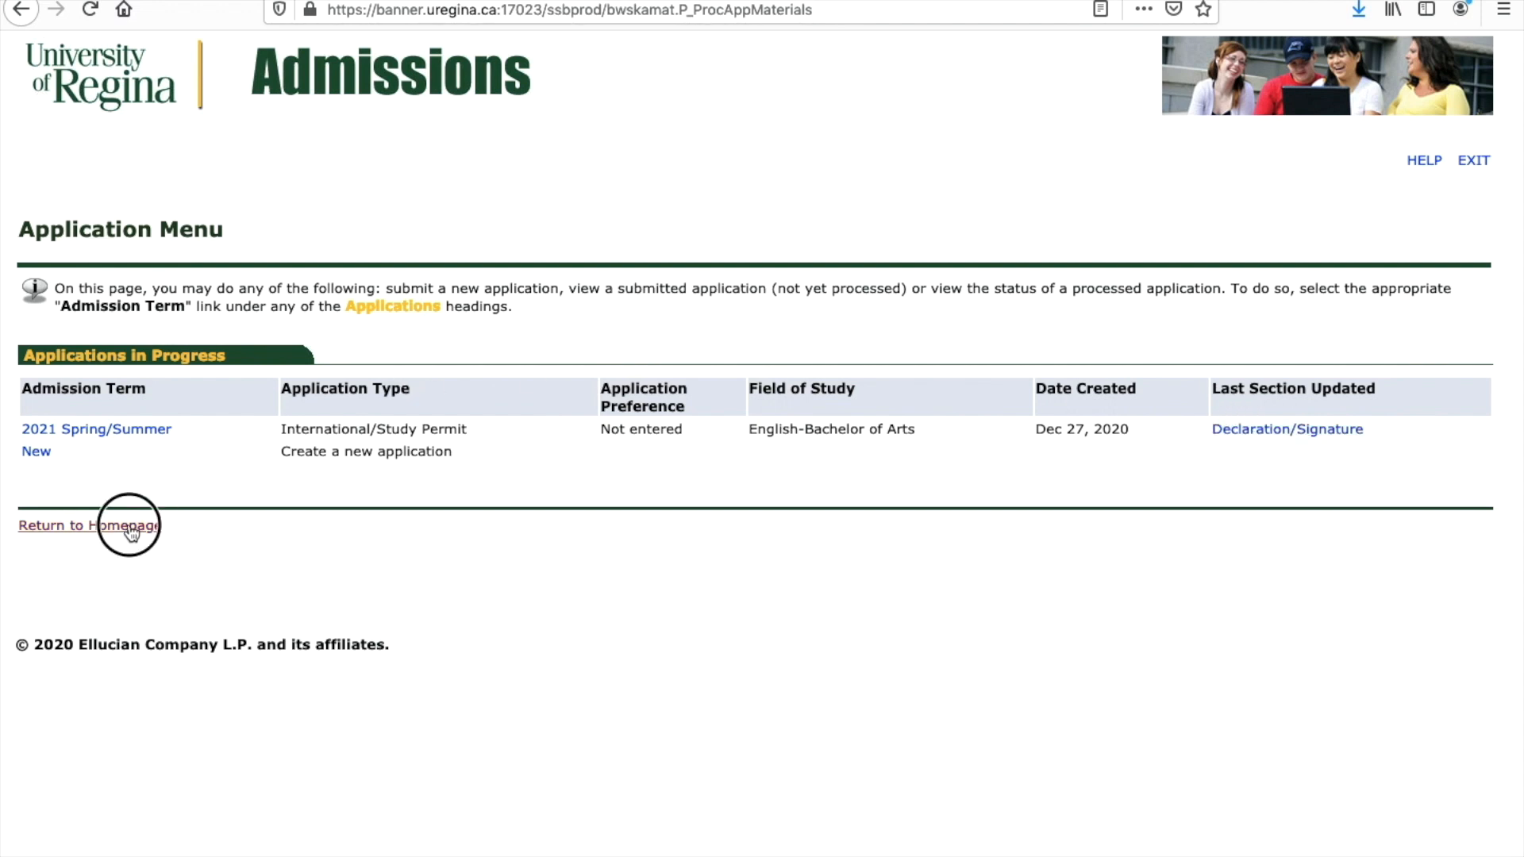
left_click(84, 432)
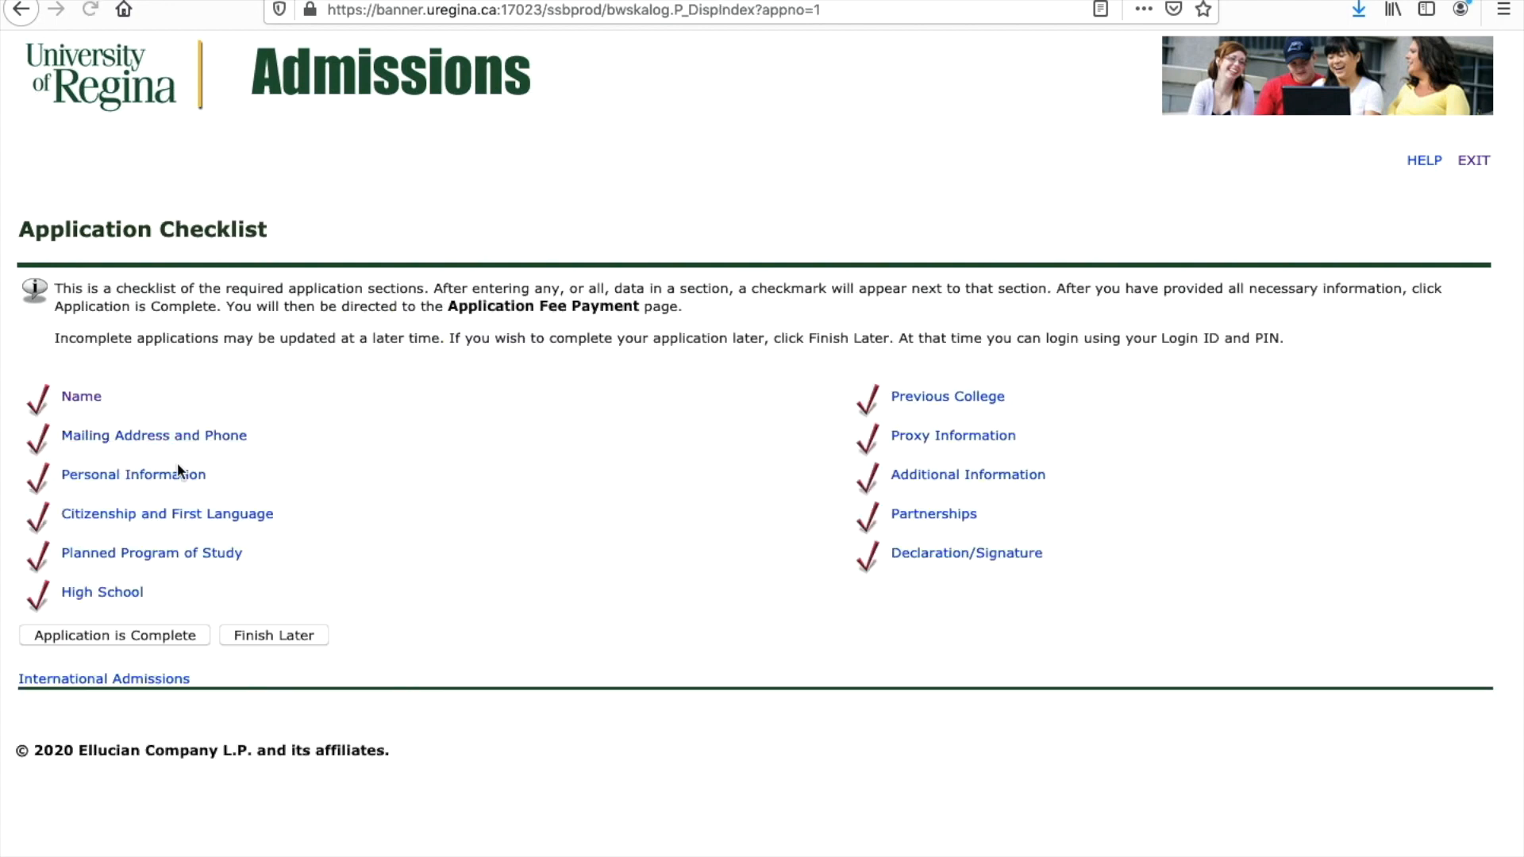